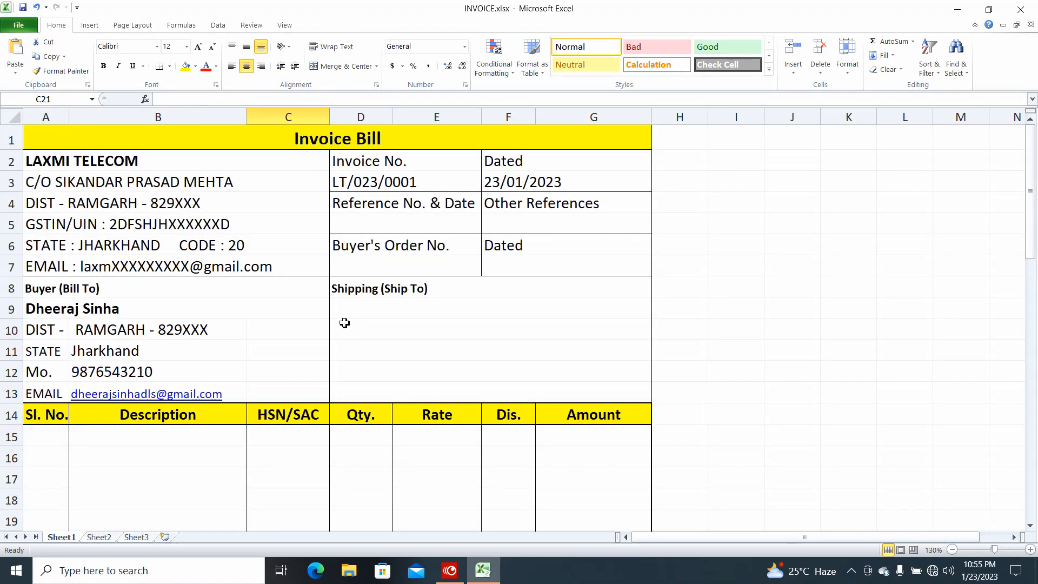
Review the product names on Sheet2, then select Description cell B15 on the invoice
left_click(100, 538)
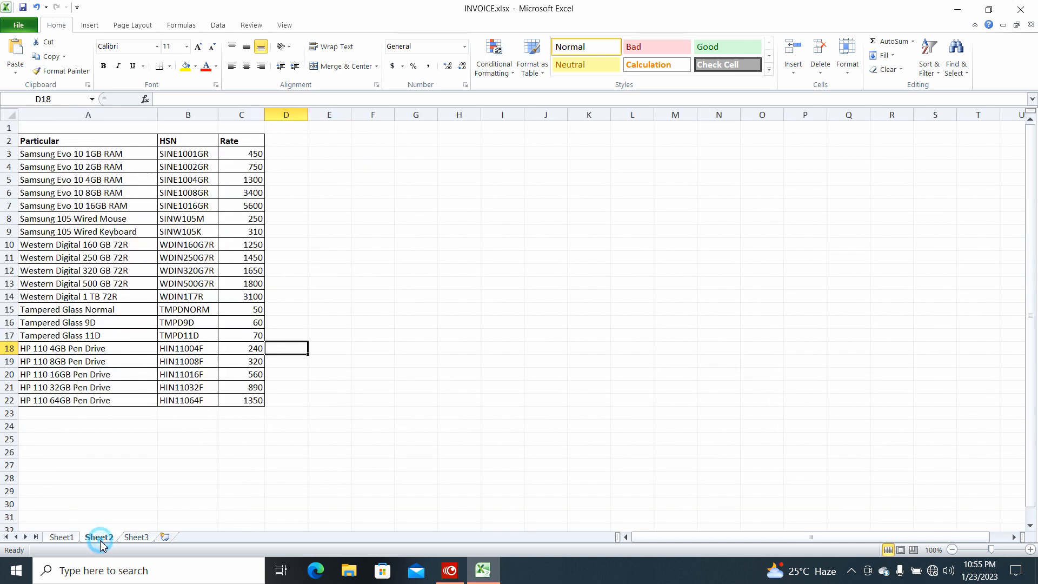
left_click(34, 155)
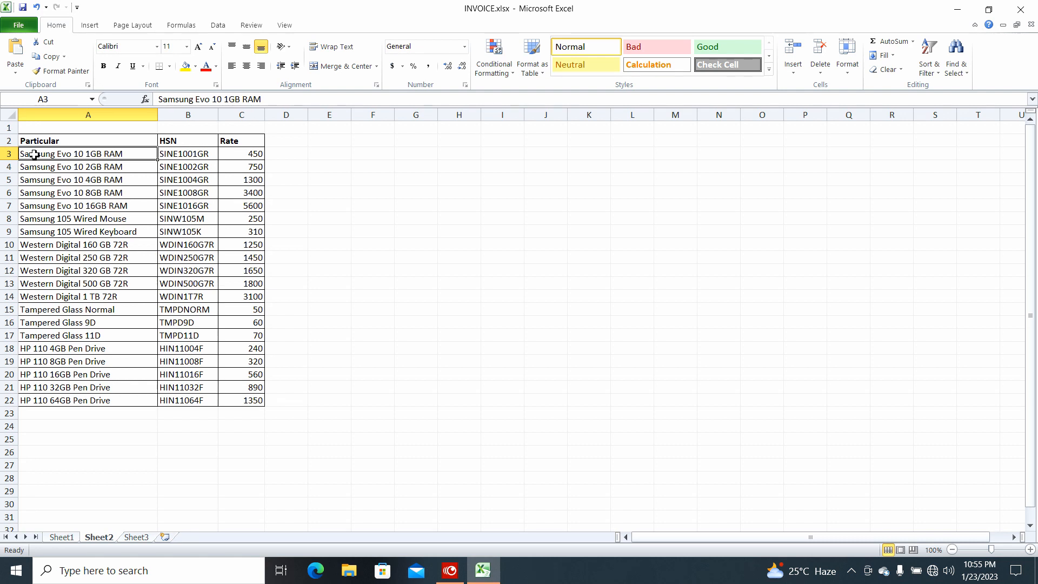
scroll(34, 154, "up", 3)
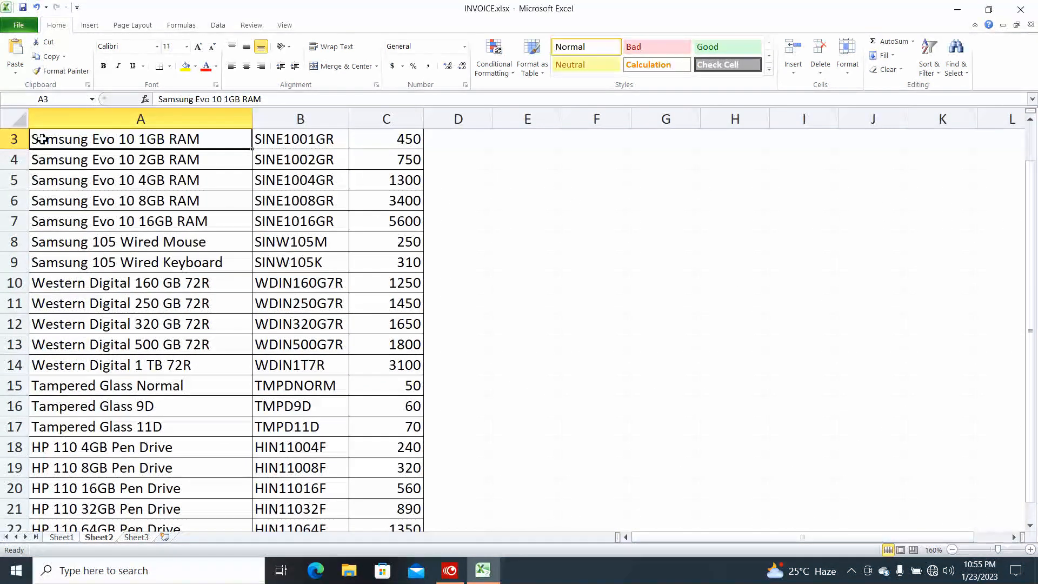
scroll(34, 152, "up", 2)
scroll(79, 192, "up", 3)
scroll(78, 192, "up", 1)
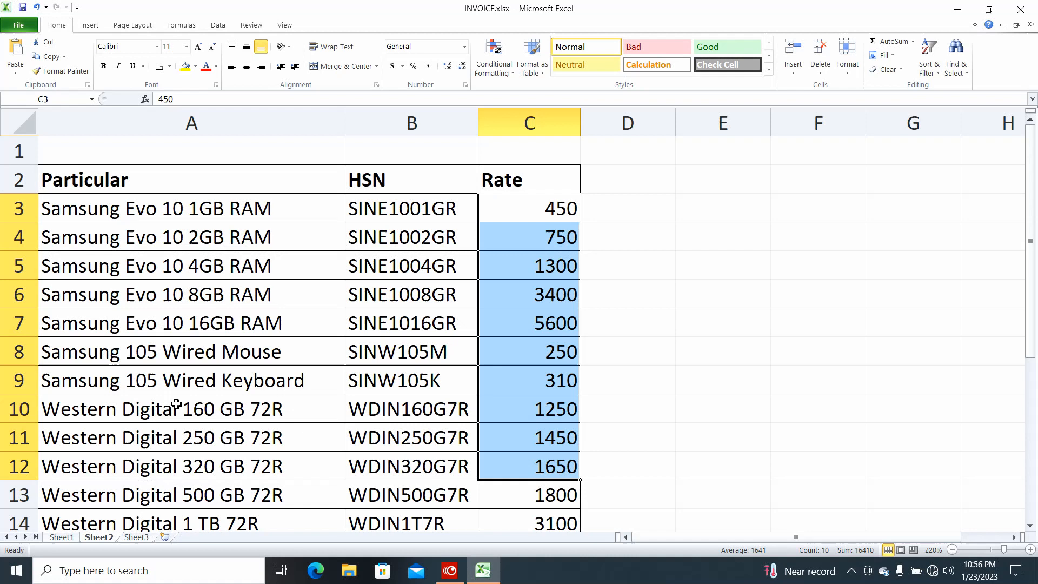
left_click(67, 538)
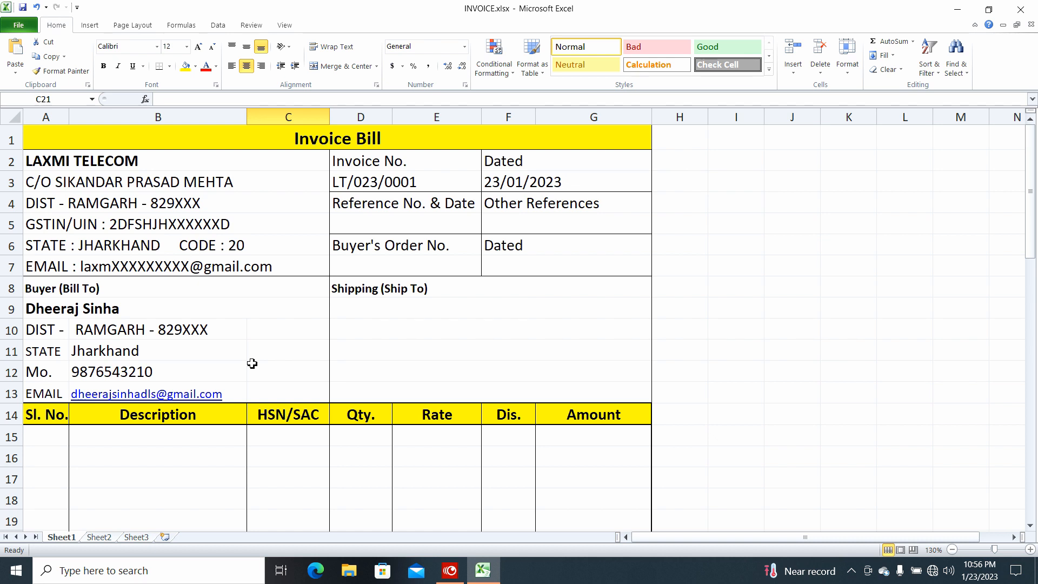
scroll(252, 363, "down", 1)
left_click(130, 350)
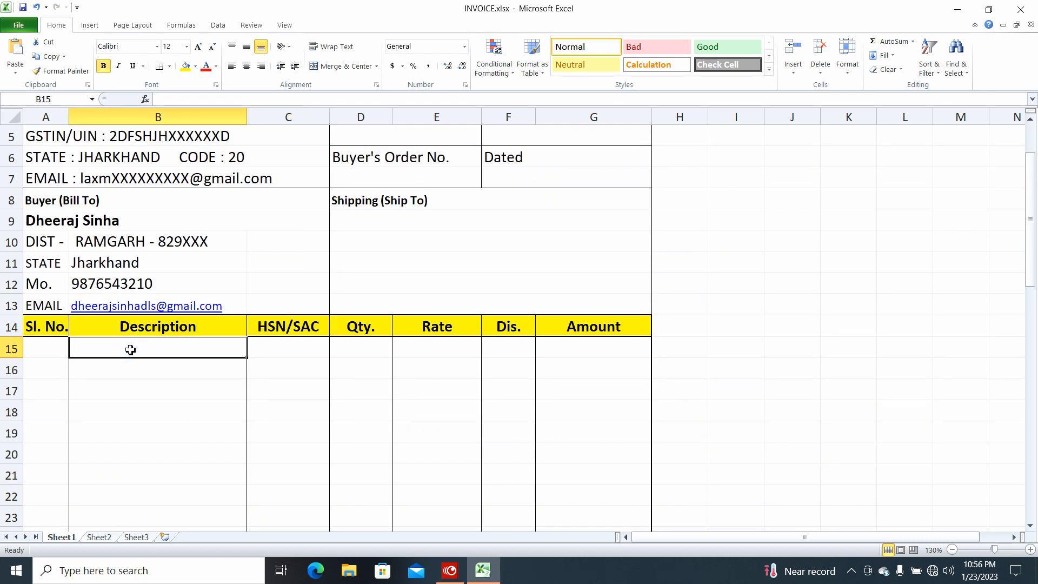
Apply List data validation to B15 with source Sheet2!$A$3:$A$22
left_click(217, 25)
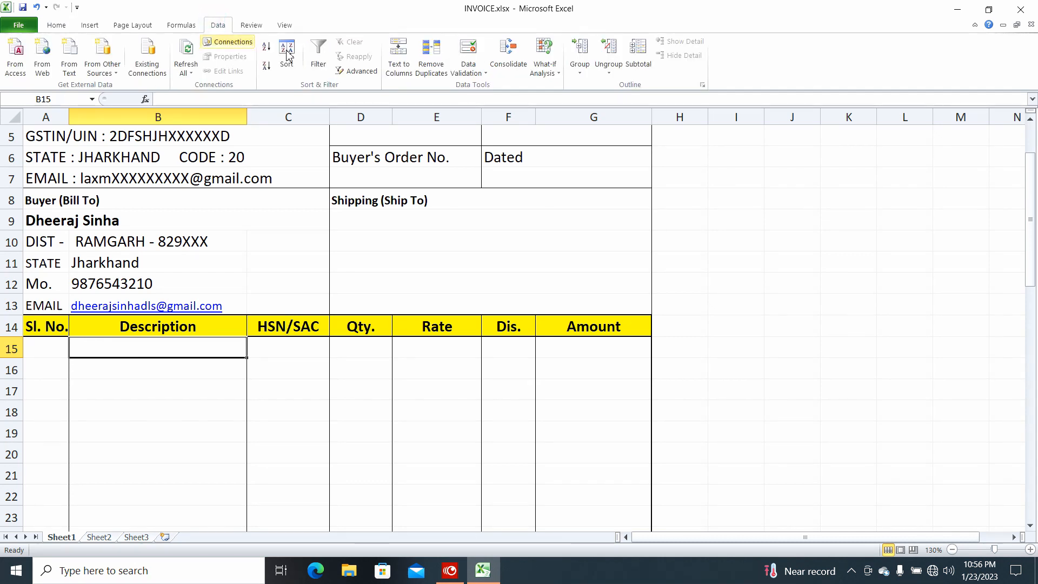
left_click(468, 71)
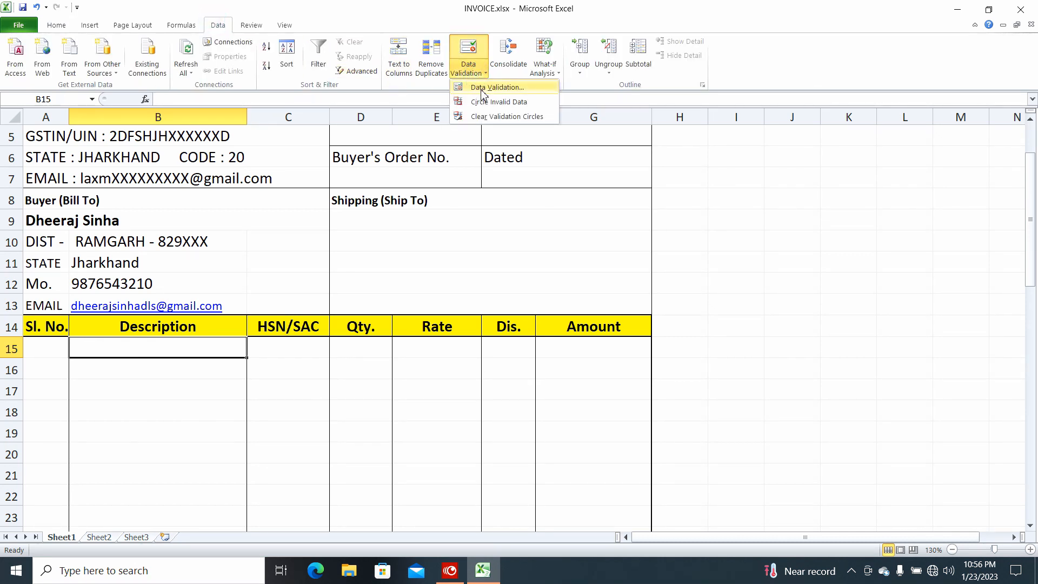
left_click(483, 89)
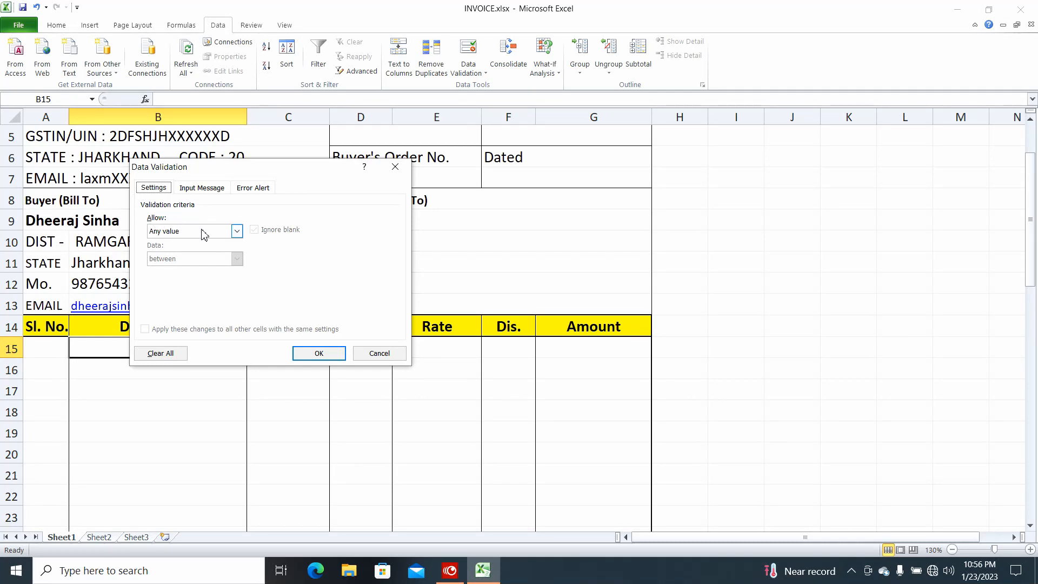
left_click(237, 231)
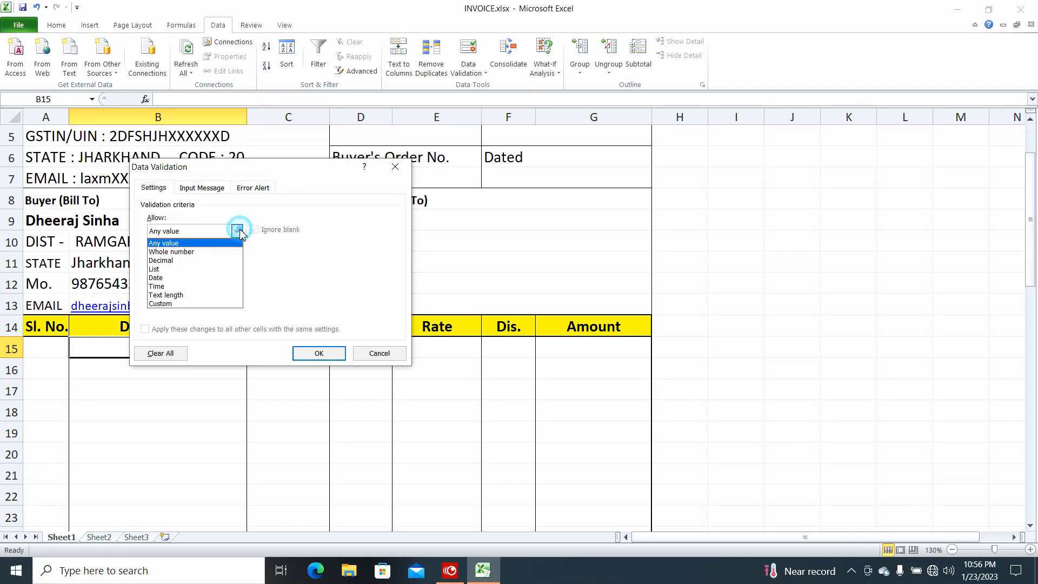
left_click(182, 269)
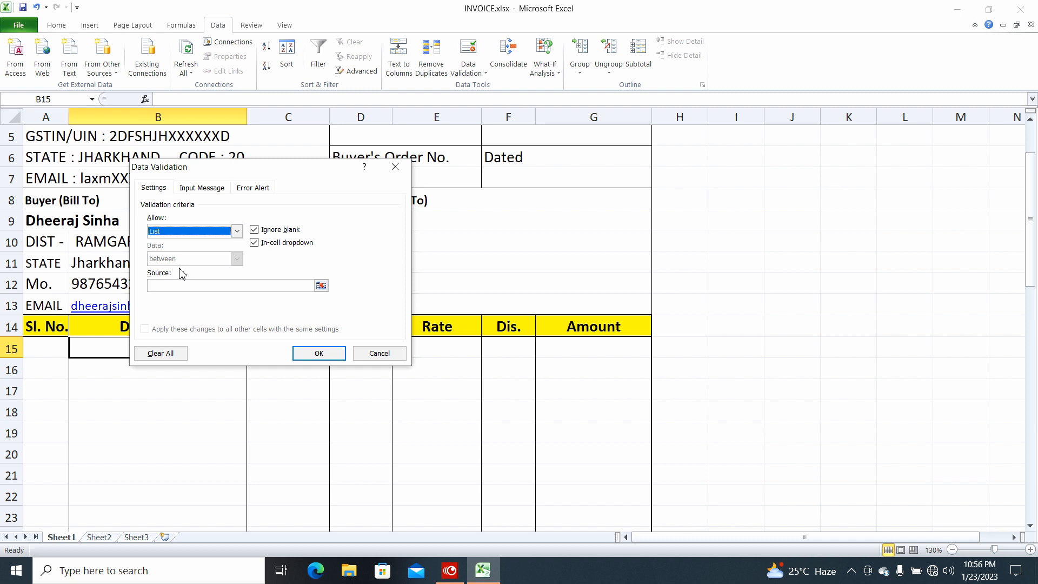
left_click(324, 286)
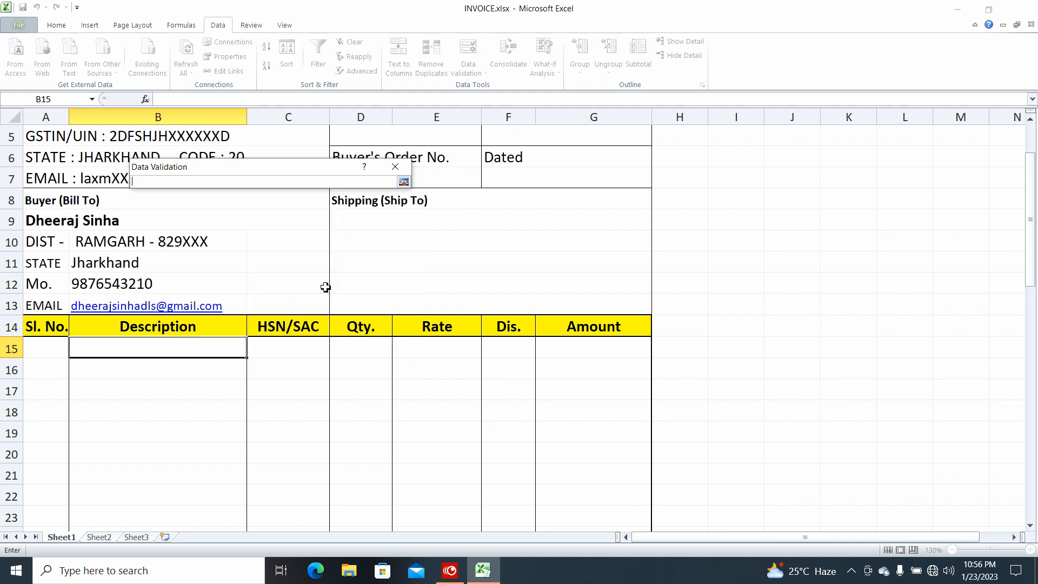
left_click(99, 537)
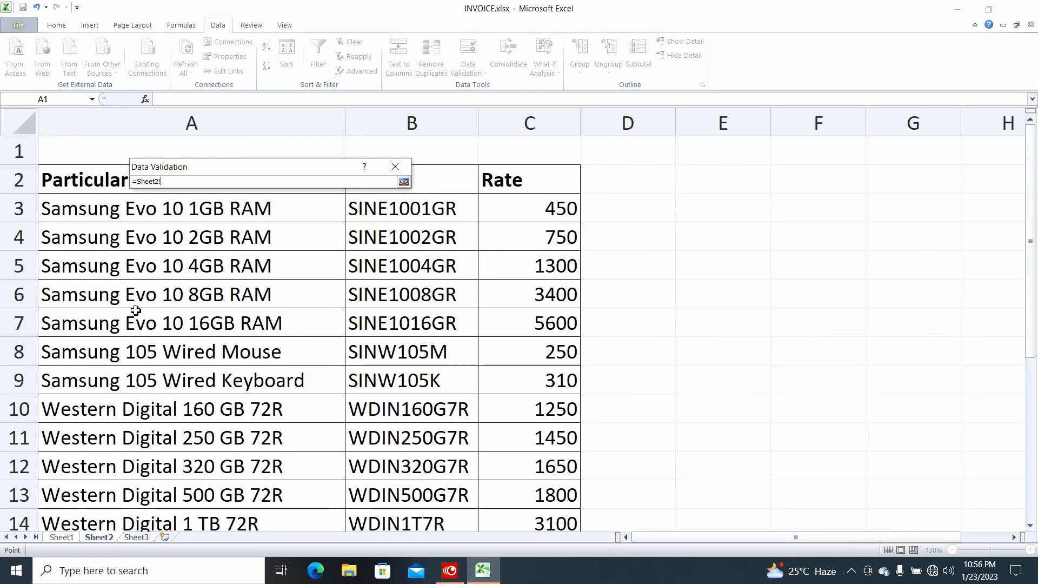
left_click_drag(62, 209, 160, 349)
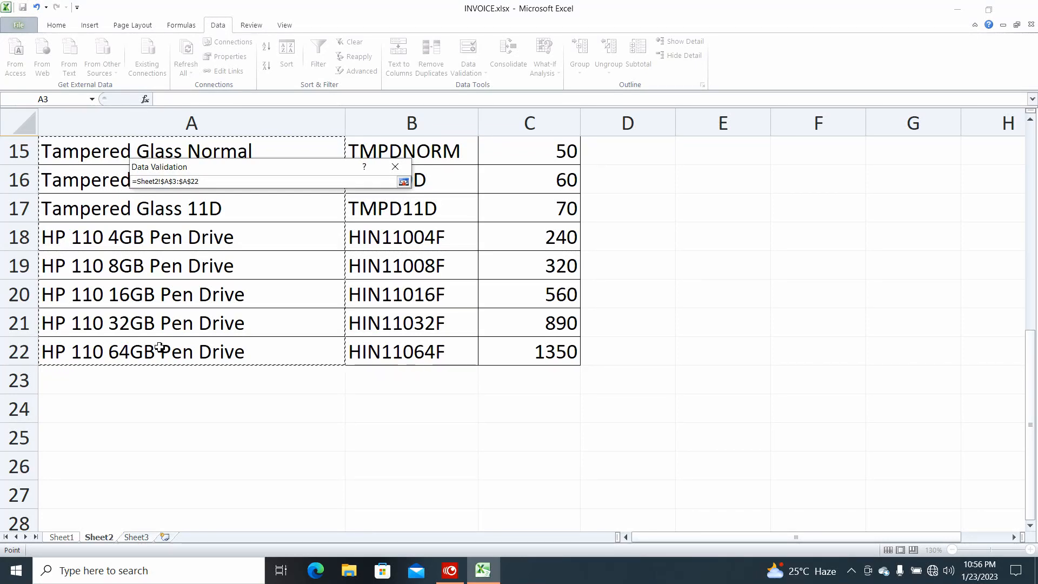
key("Return")
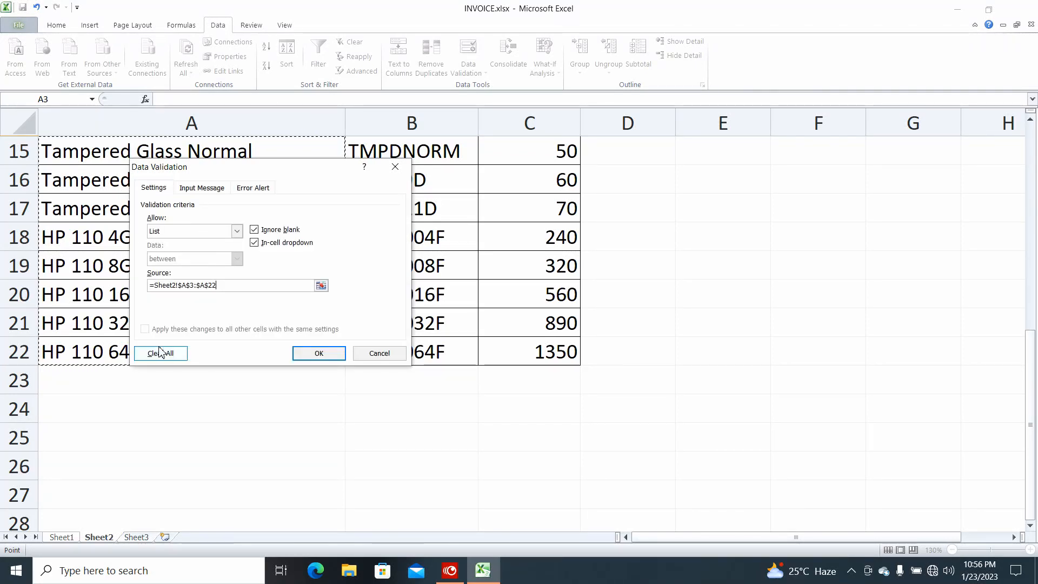
left_click(318, 353)
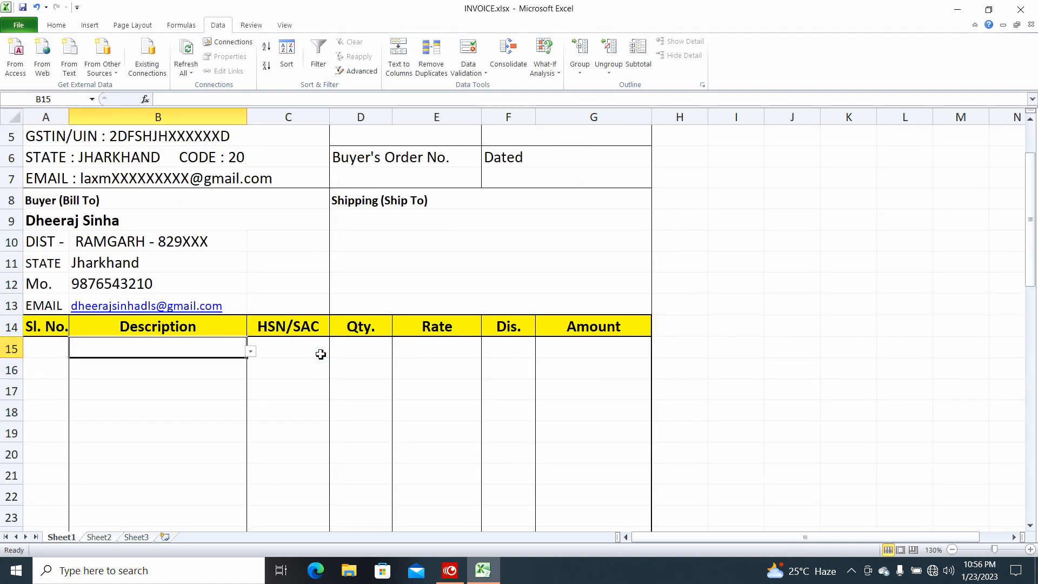
Choose 'Samsung Evo 10 2GB RAM' from B15's new product dropdown
left_click(187, 351)
left_click(187, 350)
left_click(115, 351)
left_click(251, 355)
mouse_move(250, 385)
left_mouse_down()
mouse_move(248, 435)
mouse_move(247, 370)
left_mouse_up()
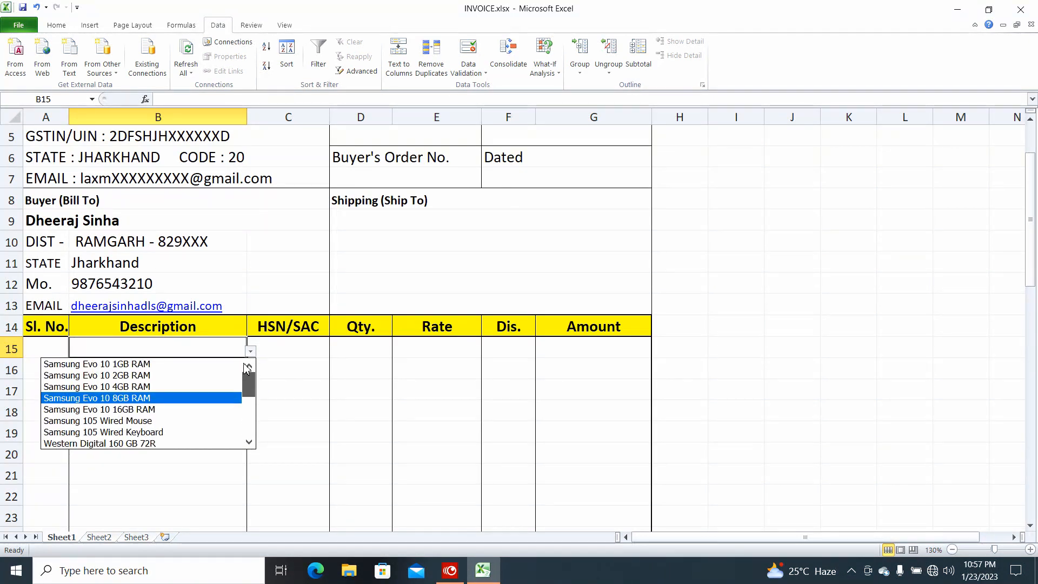
left_click(139, 375)
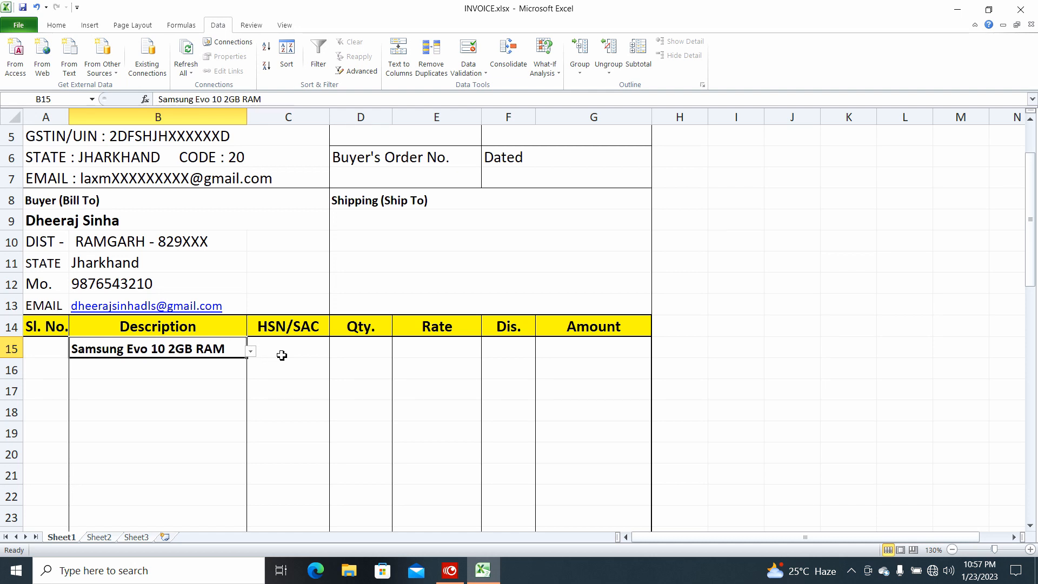
left_click(281, 355)
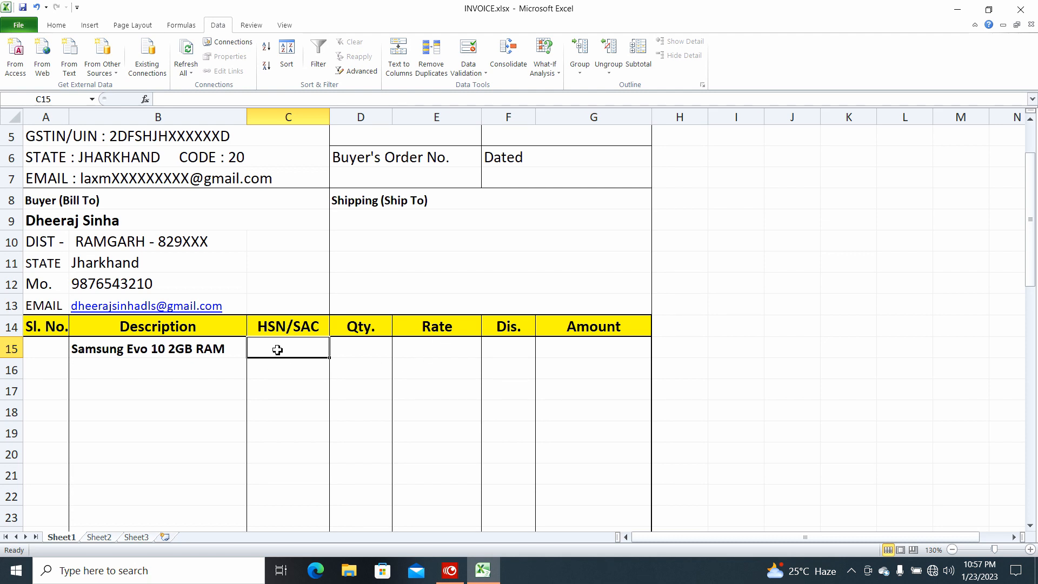
Start C15's formula as =VLOOKUP(B15, and go to Sheet2 for the table range
type("=")
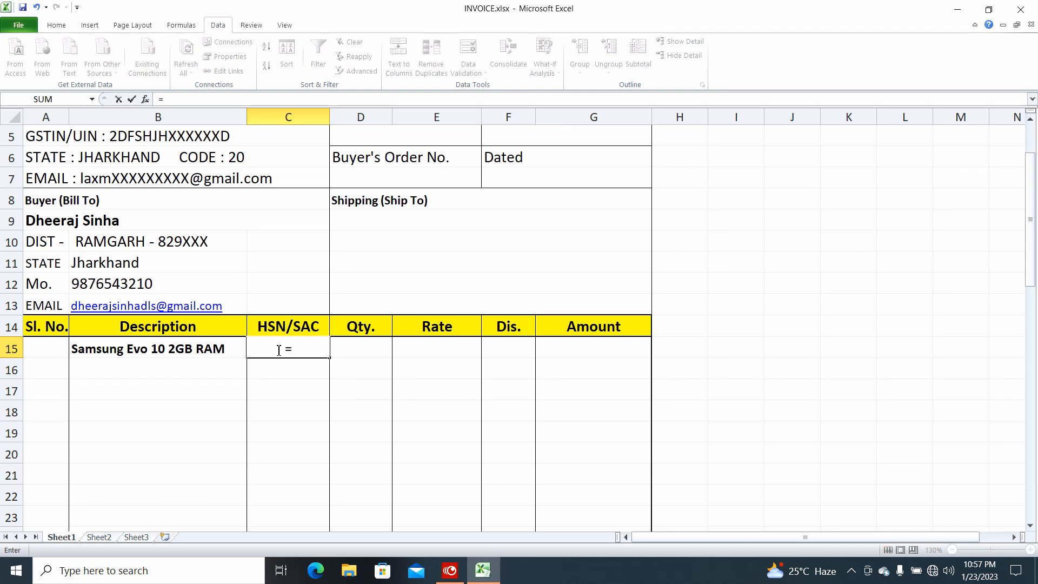
type("vl")
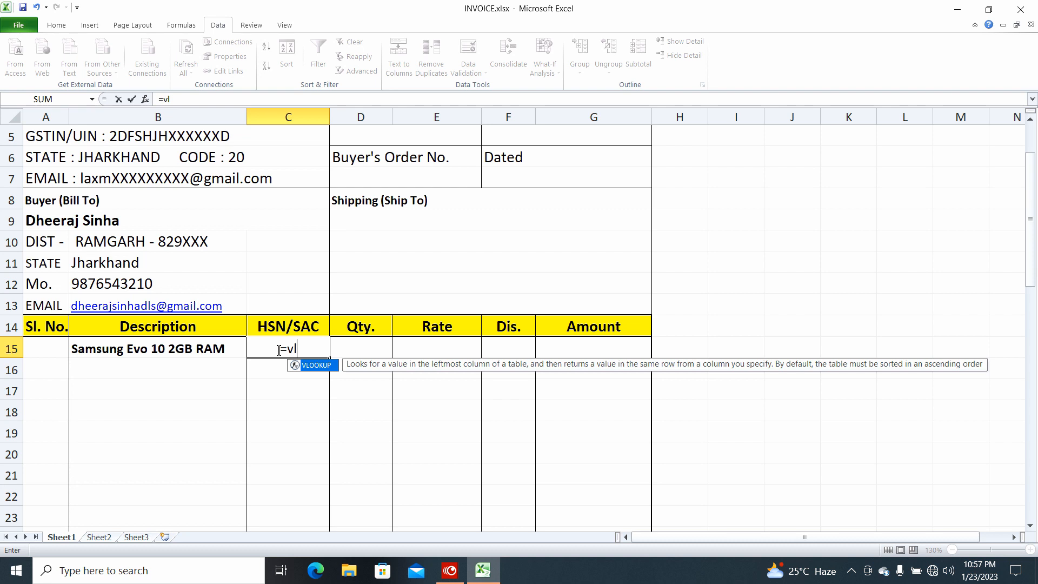
key("Tab")
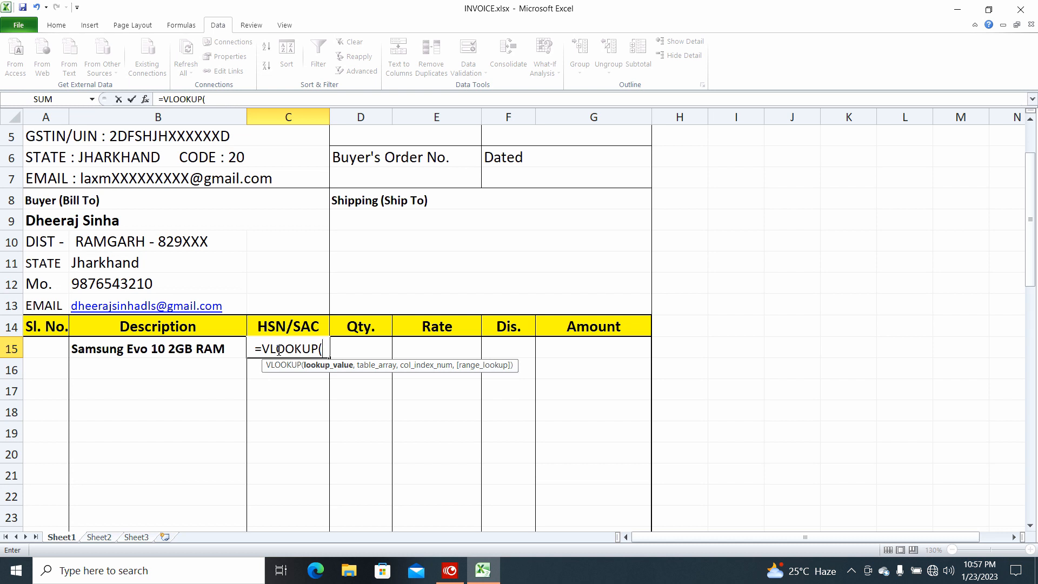
left_click(175, 350)
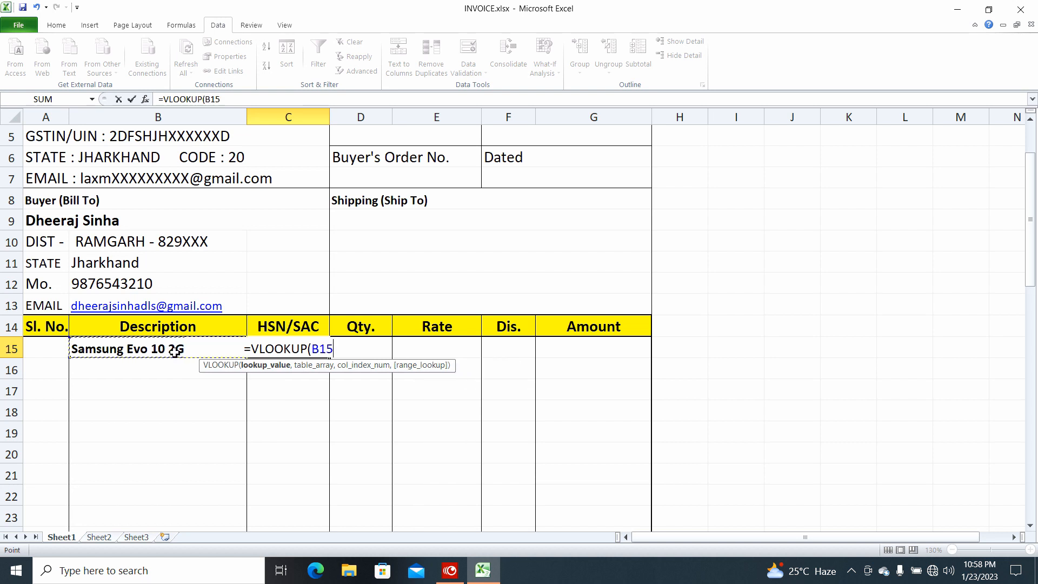
type(",")
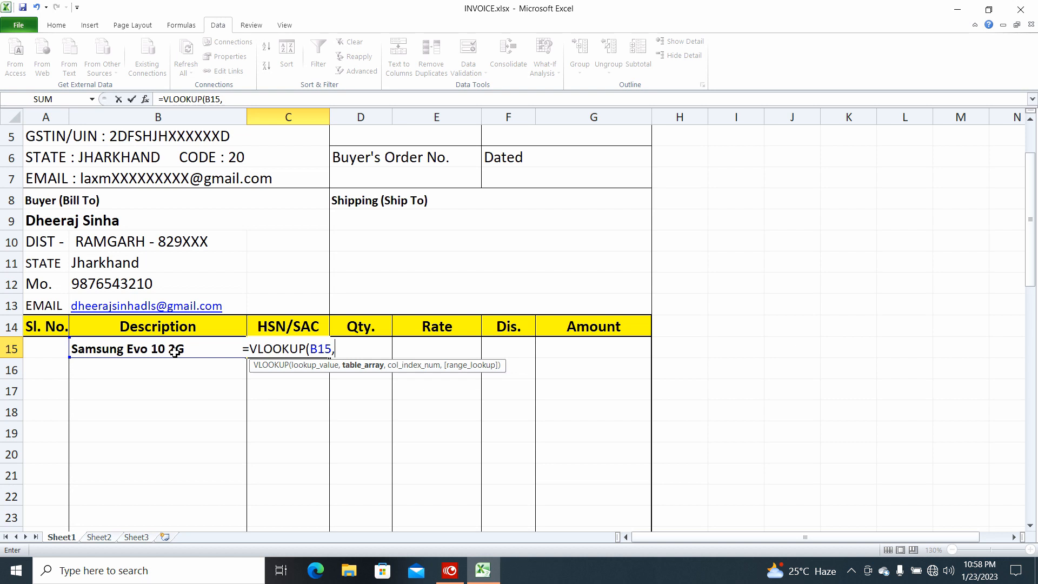
left_click(100, 537)
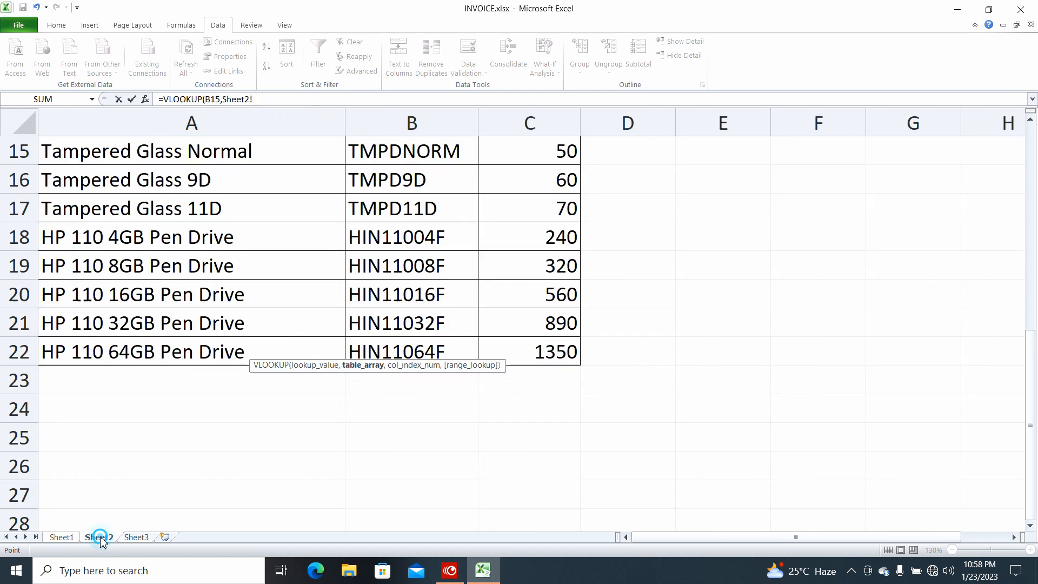
Select Sheet2!A2:C22 as the lookup table and add the comma for the next argument
scroll(192, 403, "up", 5)
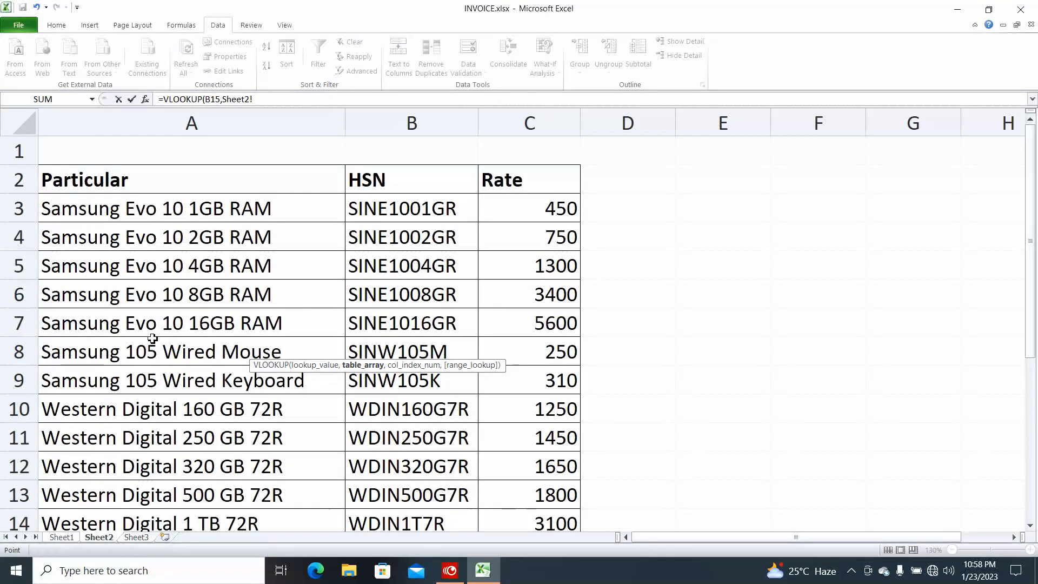
left_click(76, 186)
left_click_drag(76, 185, 477, 466)
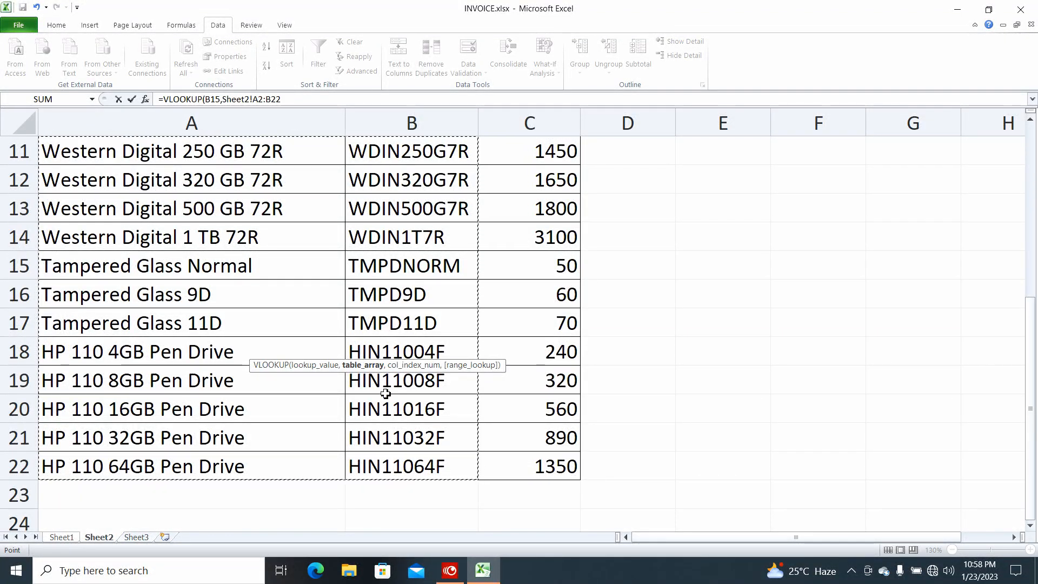
scroll(385, 393, "up", 3)
key("shift+Right")
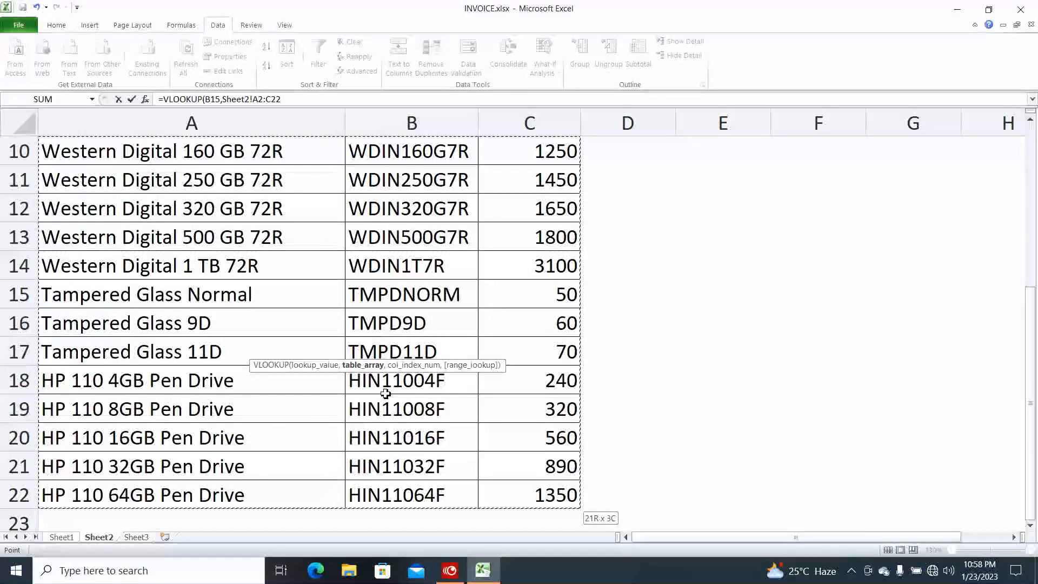
scroll(385, 393, "up", 3)
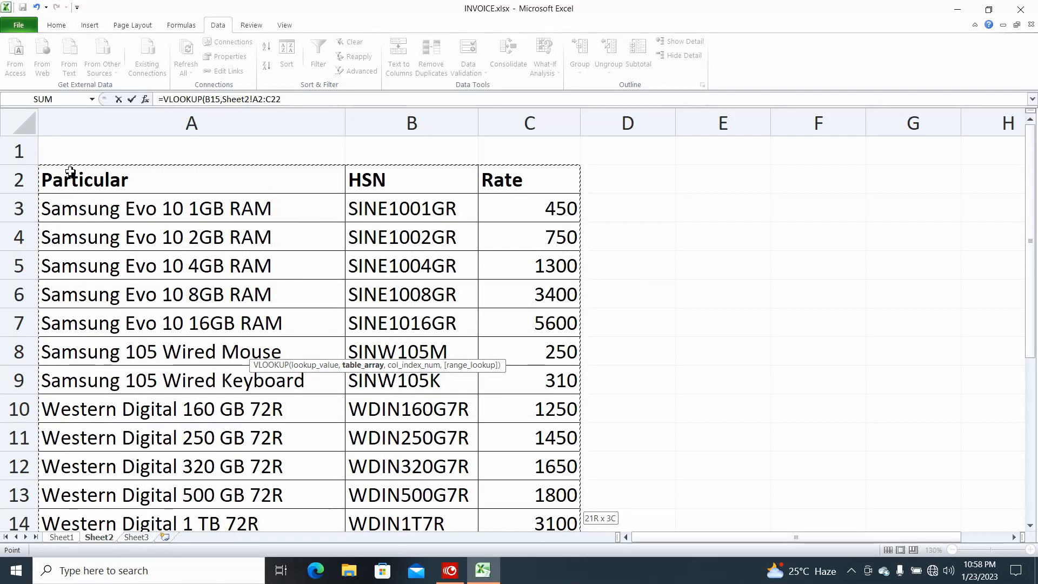
scroll(545, 325, "down", 5)
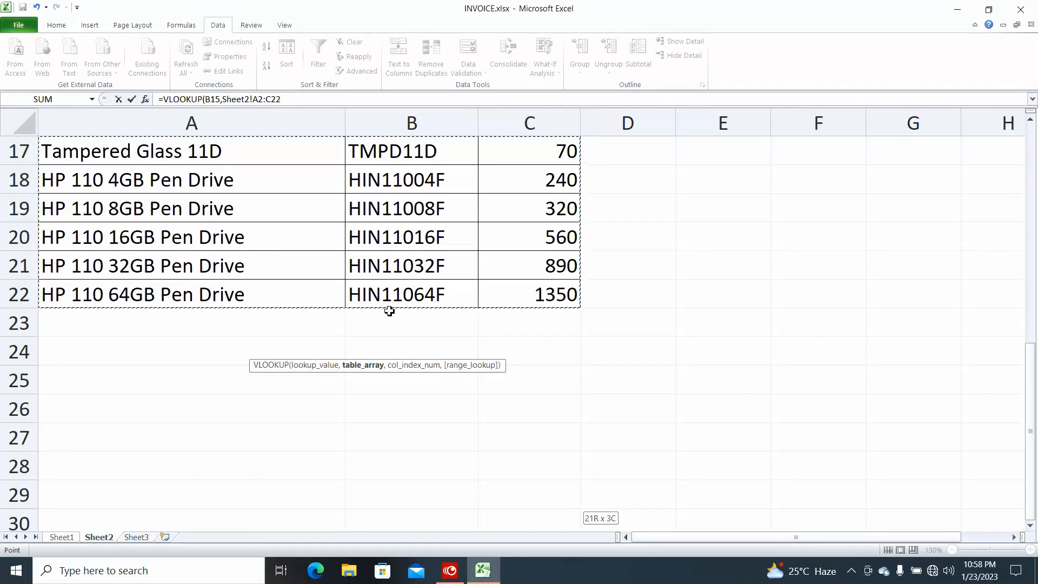
scroll(389, 311, "up", 5)
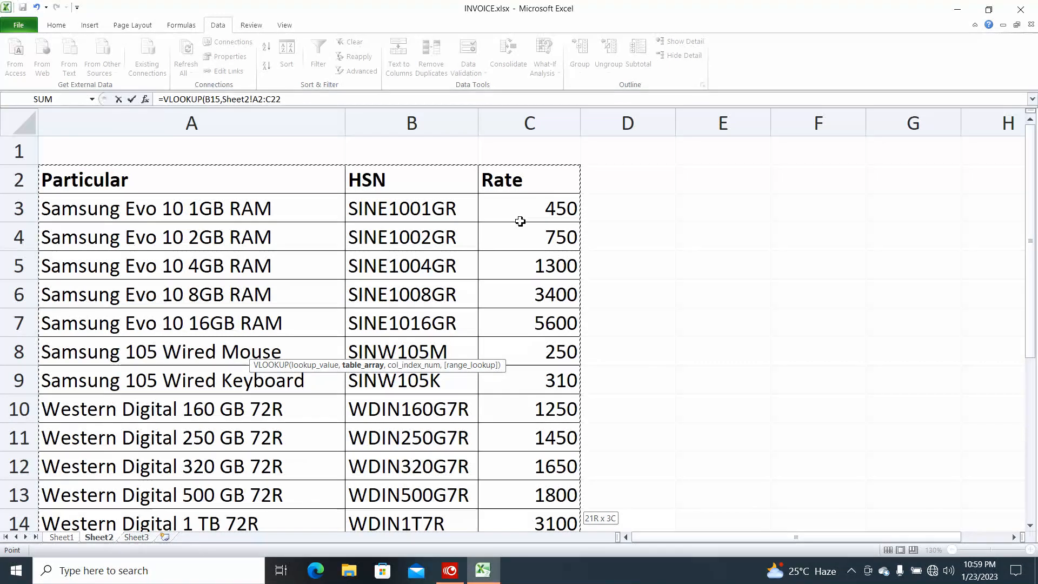
type(",")
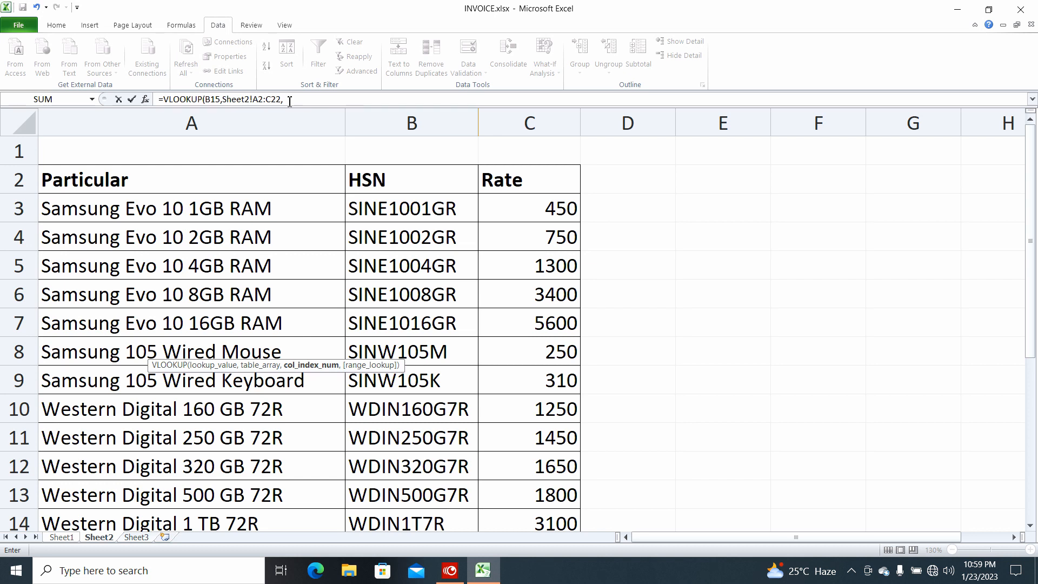
Finish C15 as =VLOOKUP(B15,Sheet2!A2:C22,2,0), showing HSN SINE1002GR
left_click(290, 102)
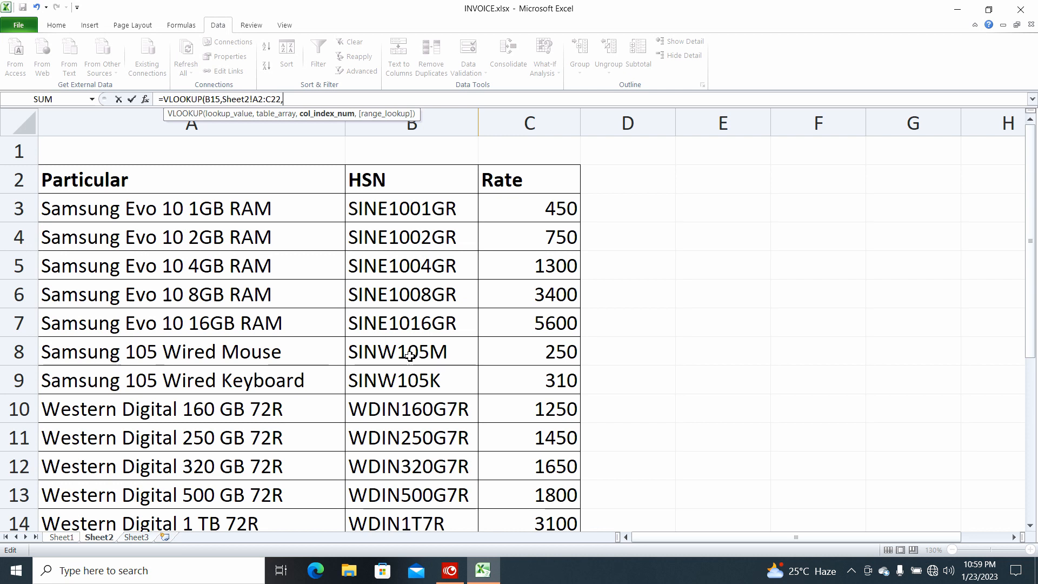
type("2,")
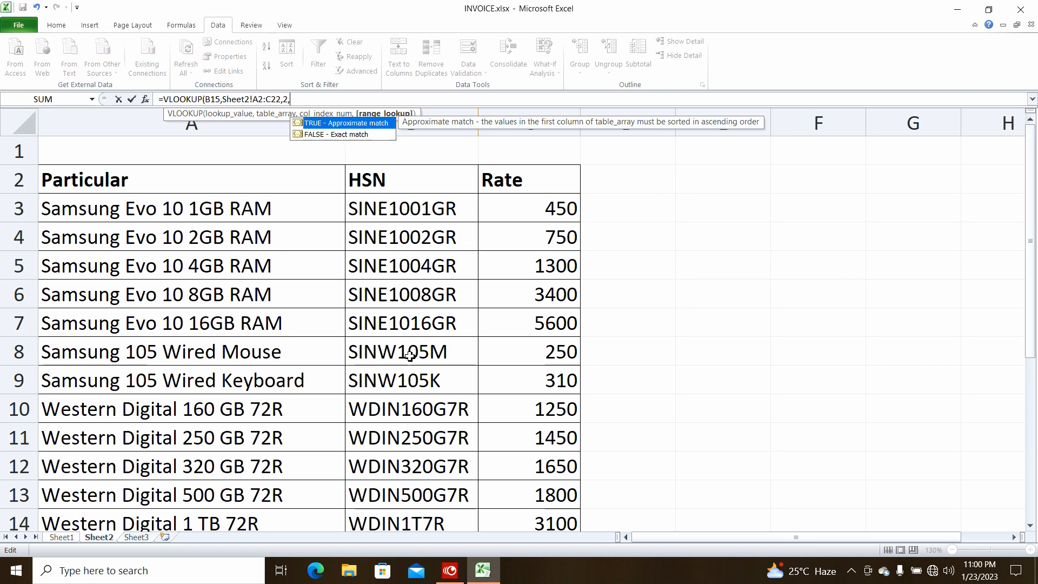
type("0")
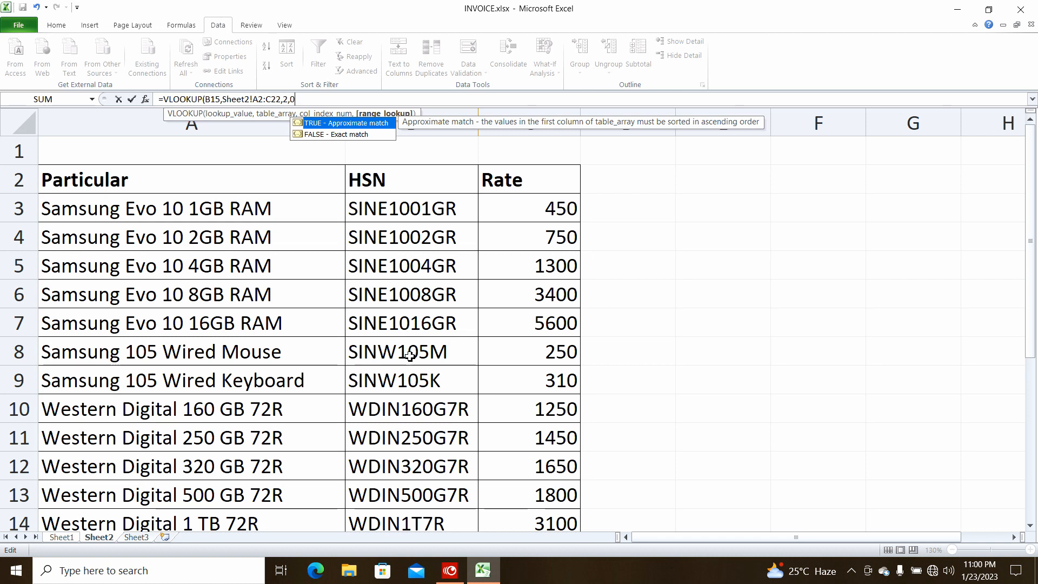
type(")")
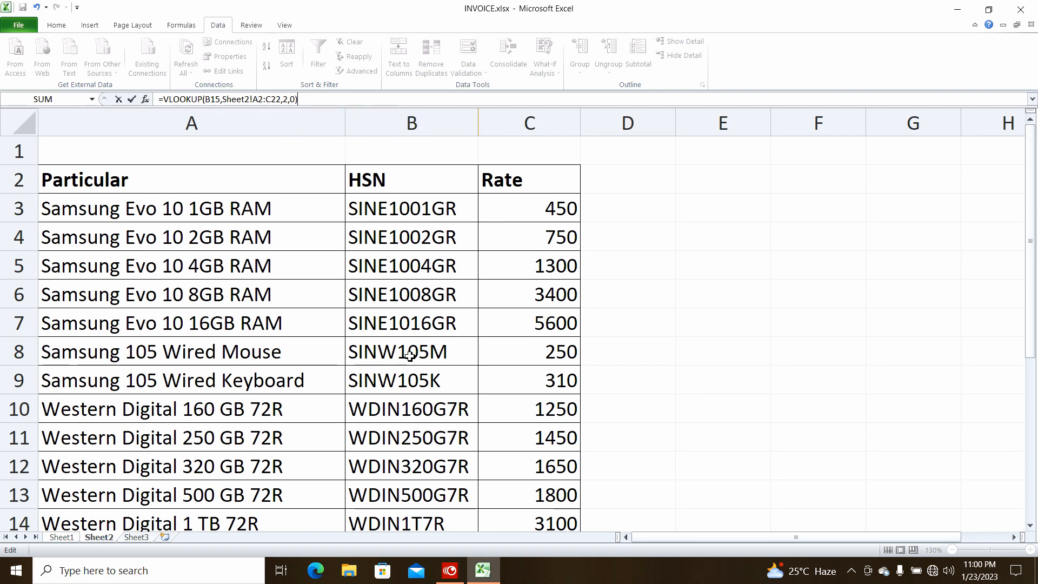
key("Return")
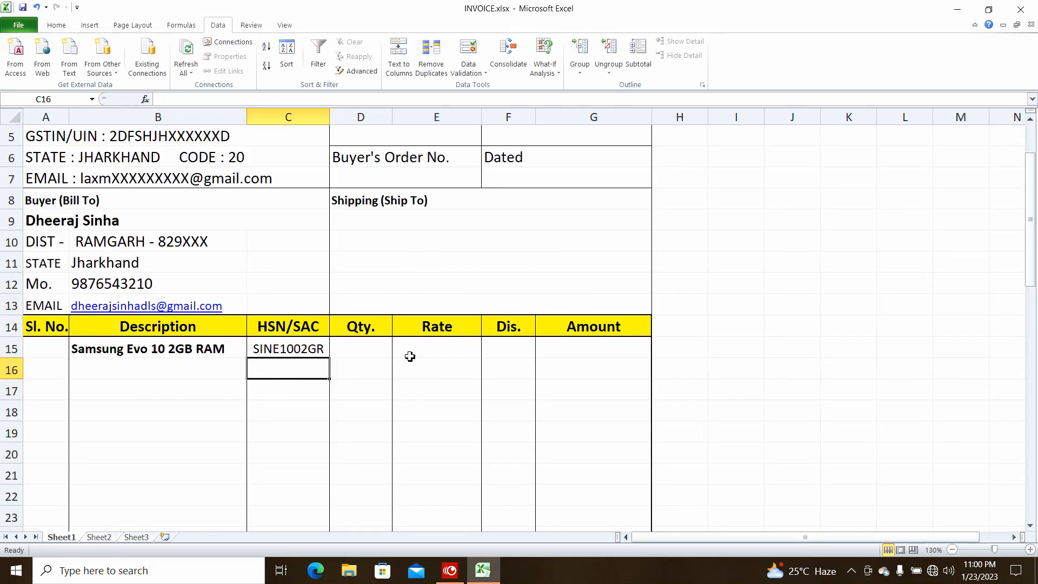
left_click(297, 350)
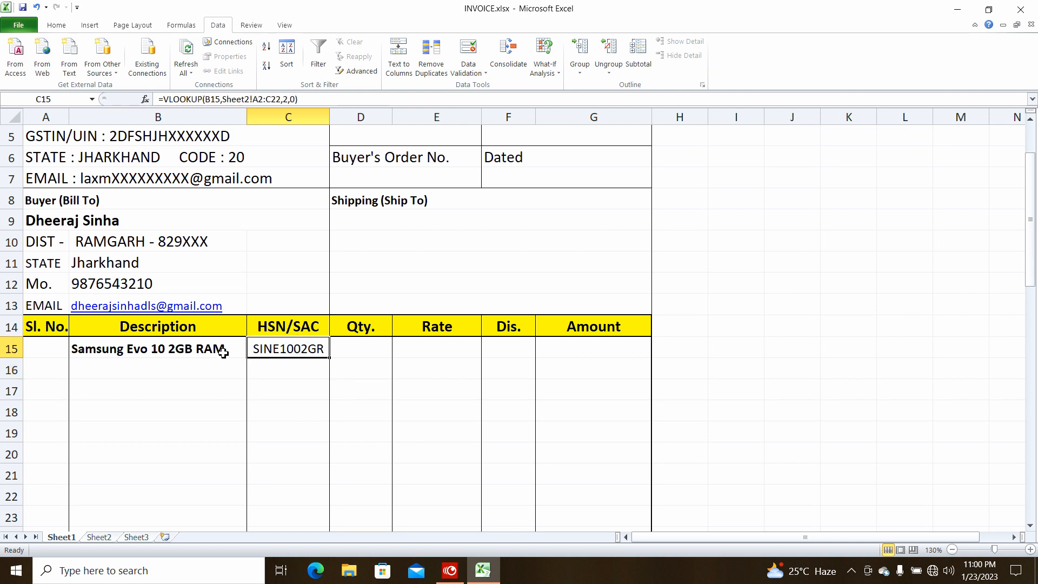
Enter =VLOOKUP(B15,Sheet2!A2:C22,3,0) in E15 so the rate shows 750
left_click(416, 352)
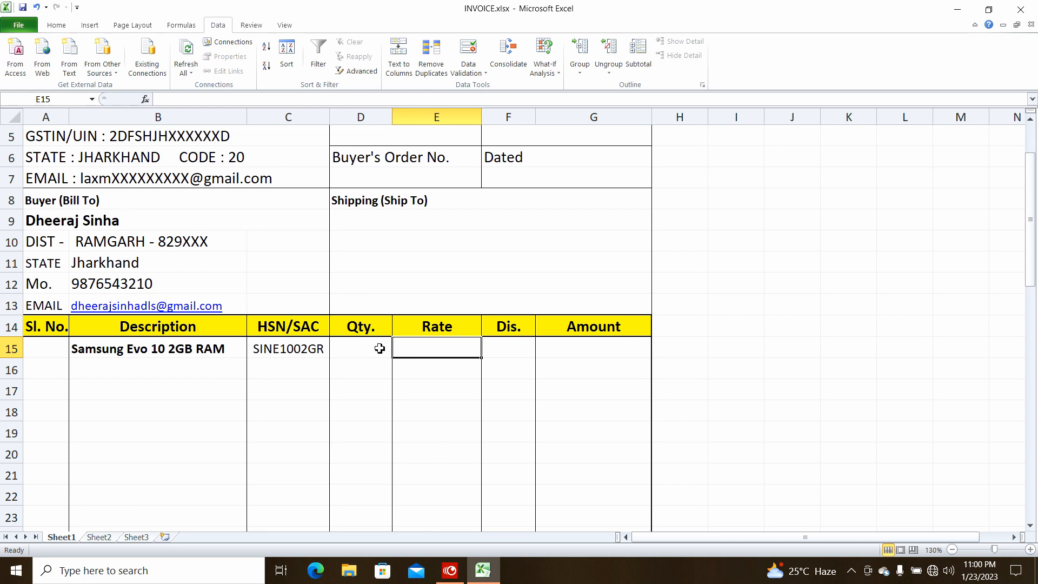
type("=")
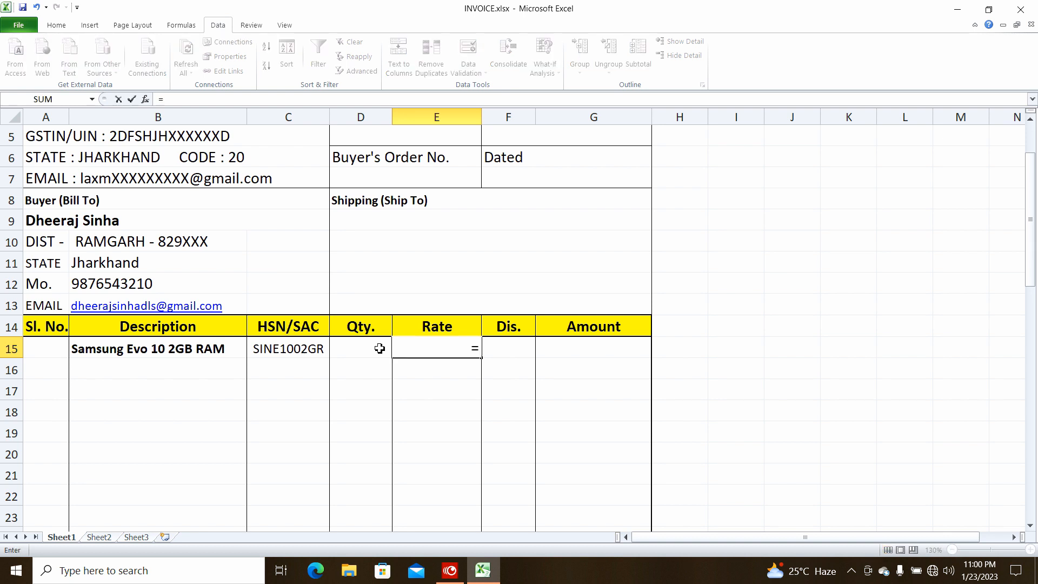
type("vl")
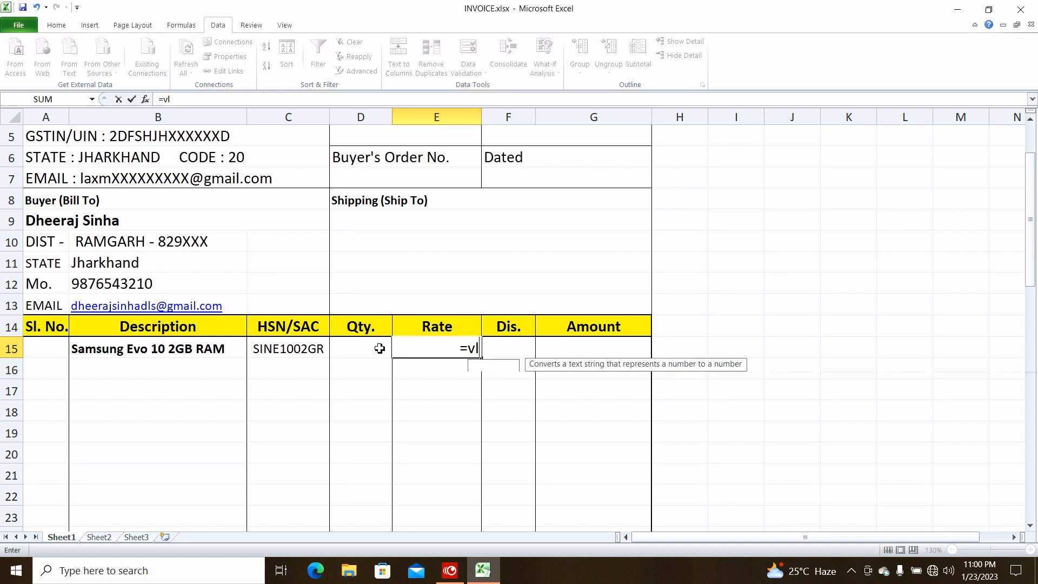
key("Tab")
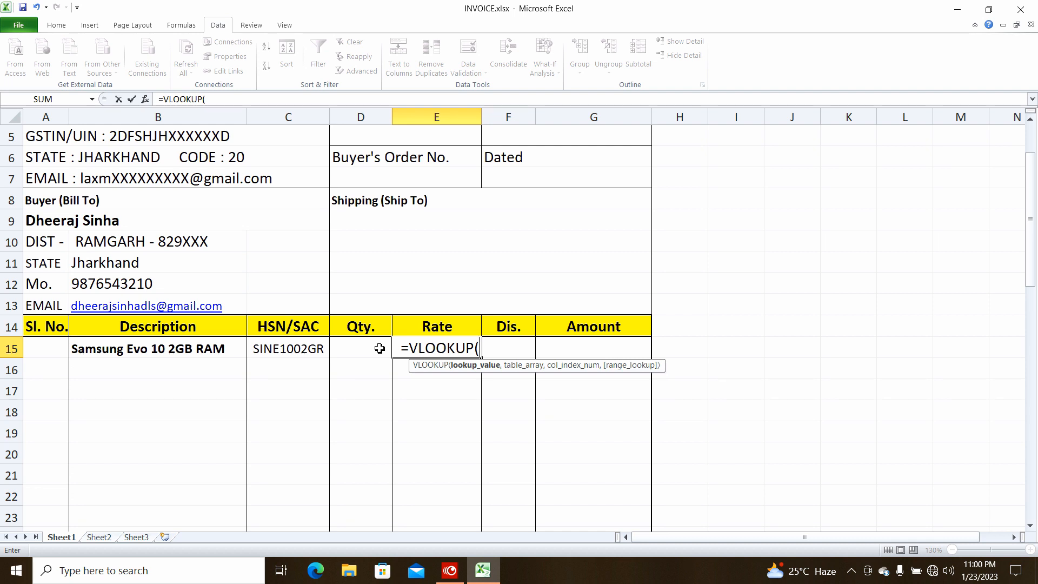
left_click(200, 353)
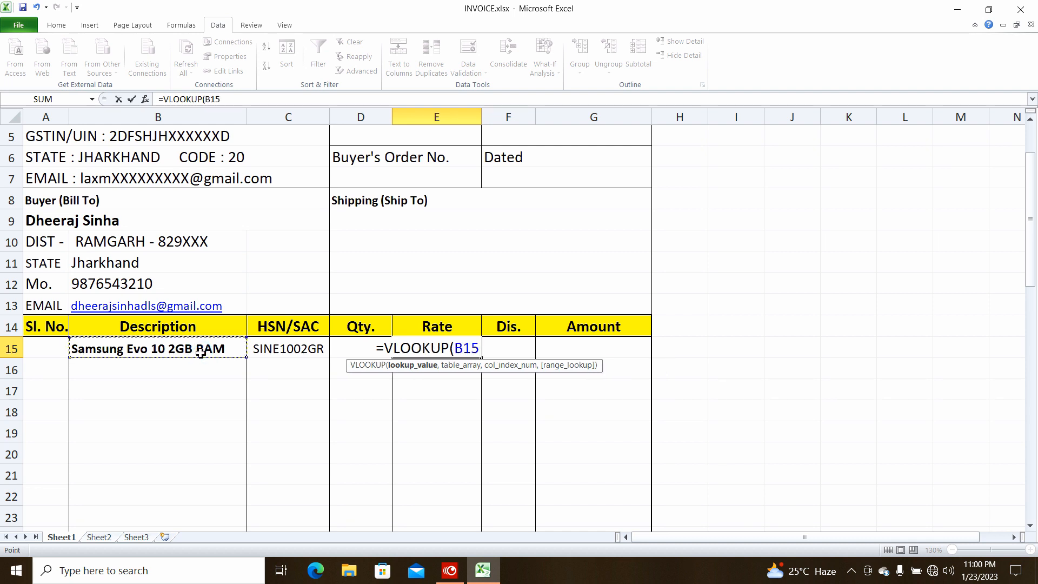
type(",")
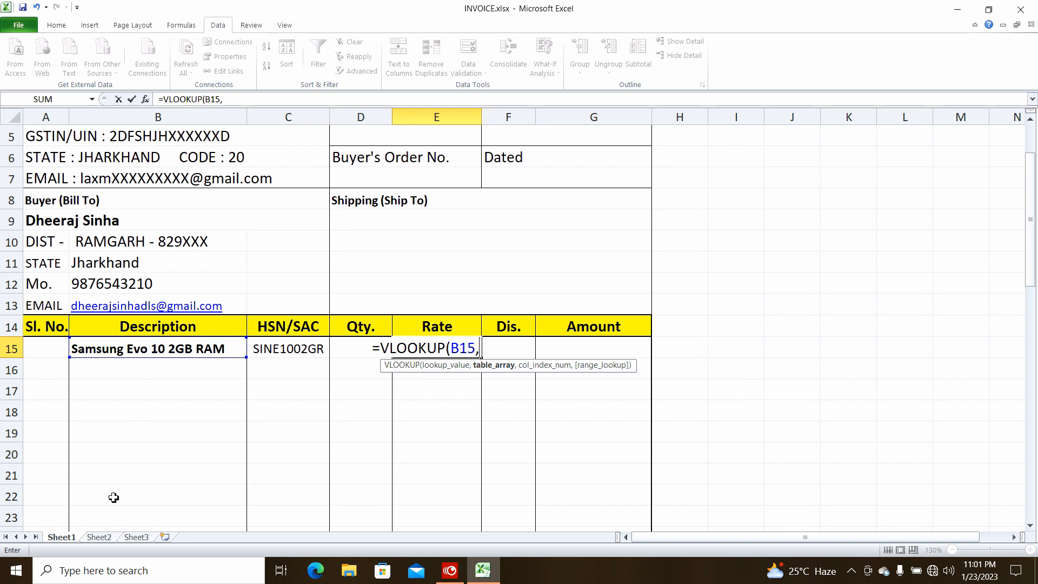
left_click(100, 537)
left_click_drag(85, 181, 501, 460)
type(",")
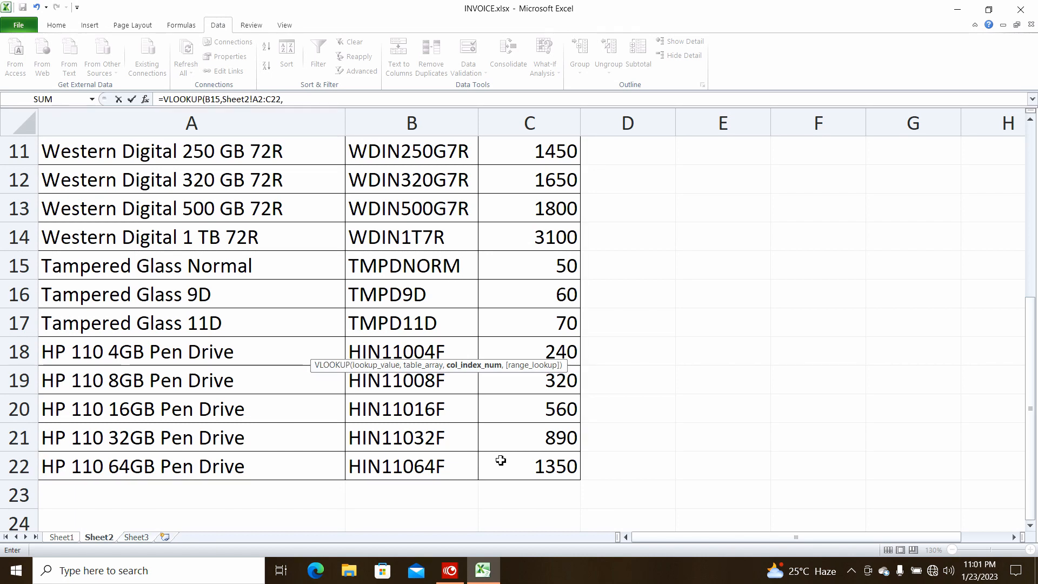
scroll(501, 460, "up", 4)
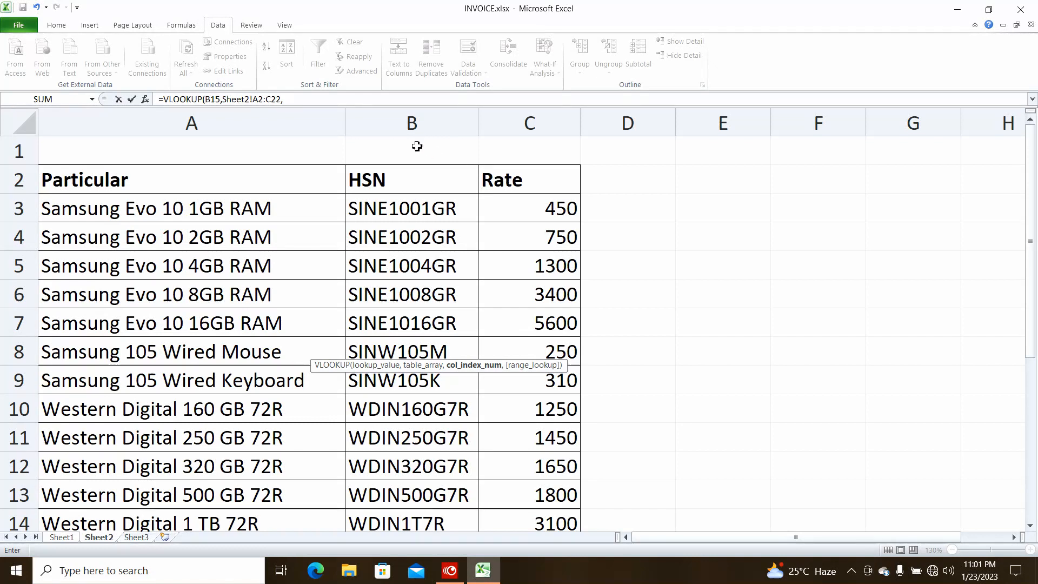
type("3")
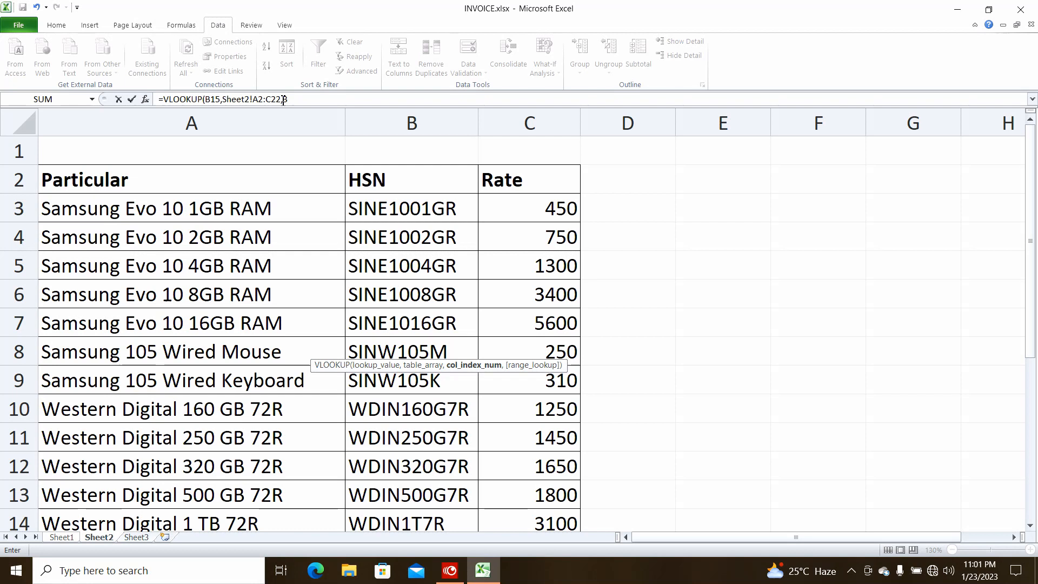
type(",")
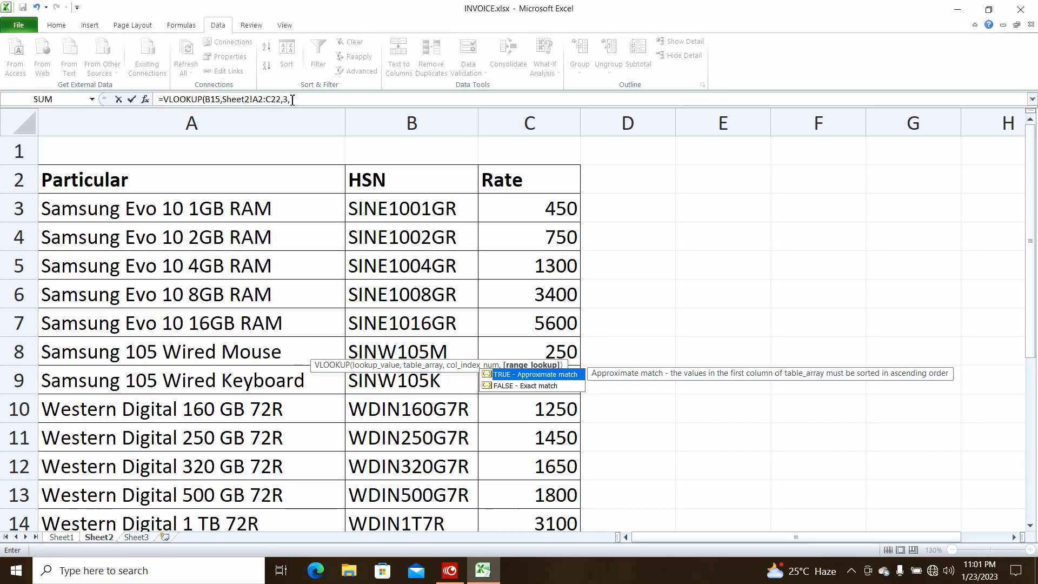
type("0")
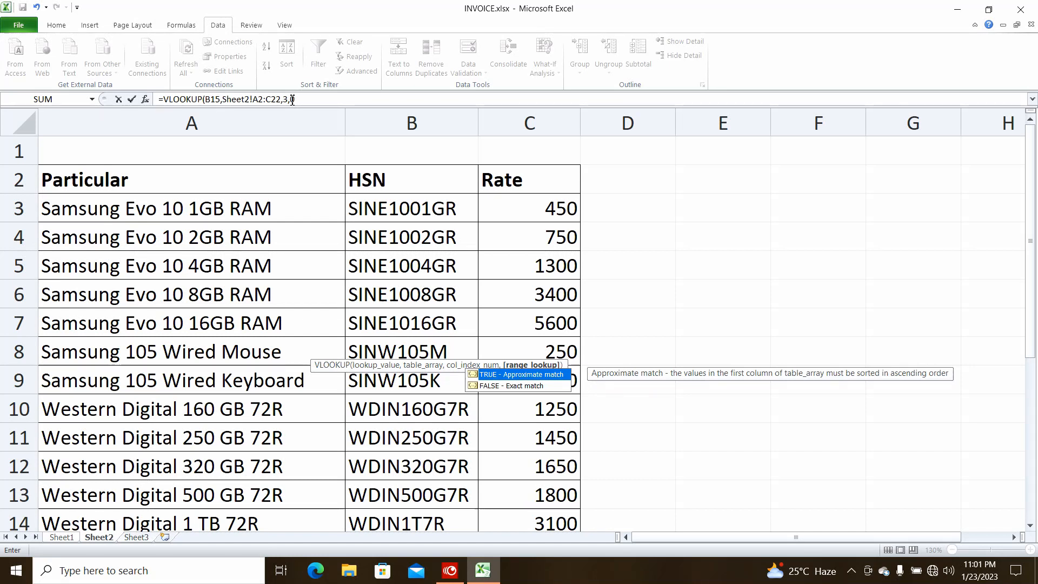
type(")")
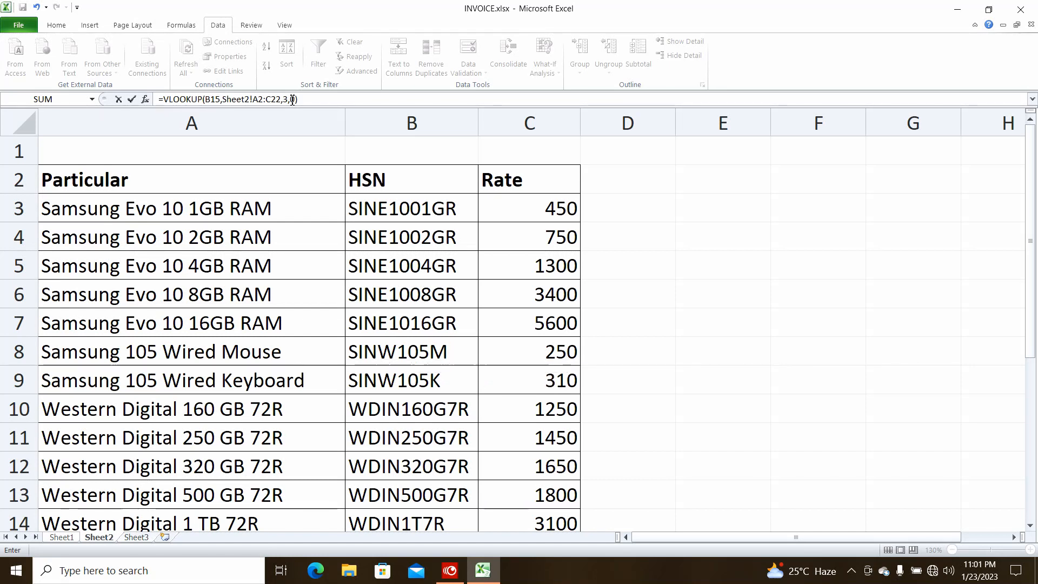
key("Return")
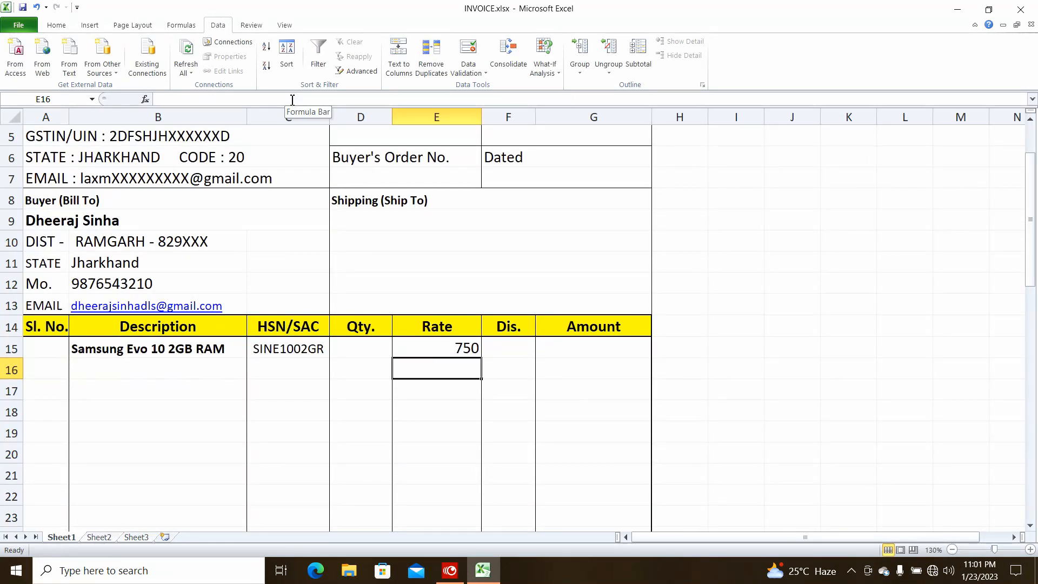
left_click(62, 346)
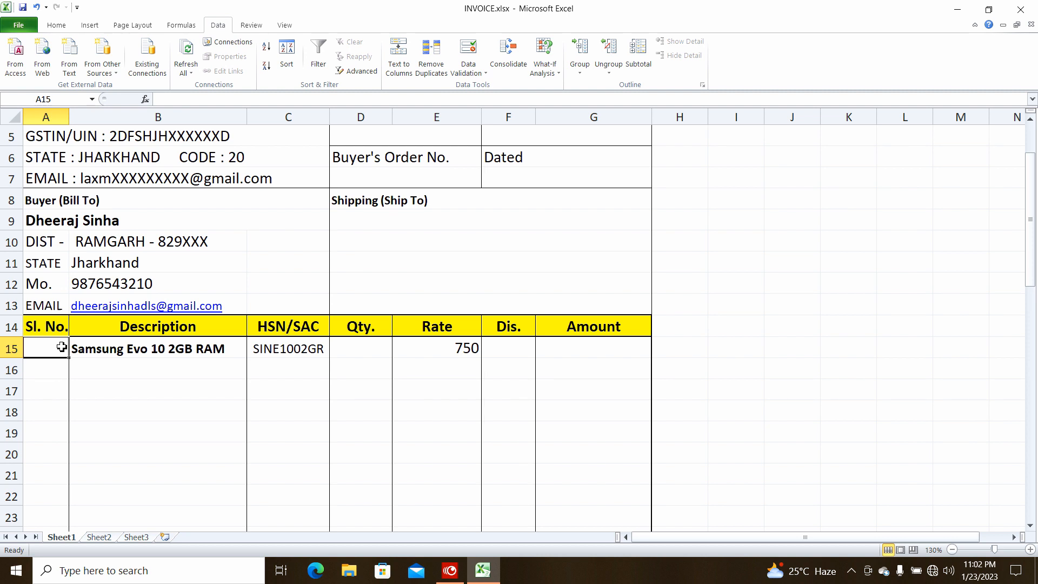
Enter serial number 1 and quantity 2 for the first invoice line
type("1")
key("Tab")
key("Tab")
key("Tab")
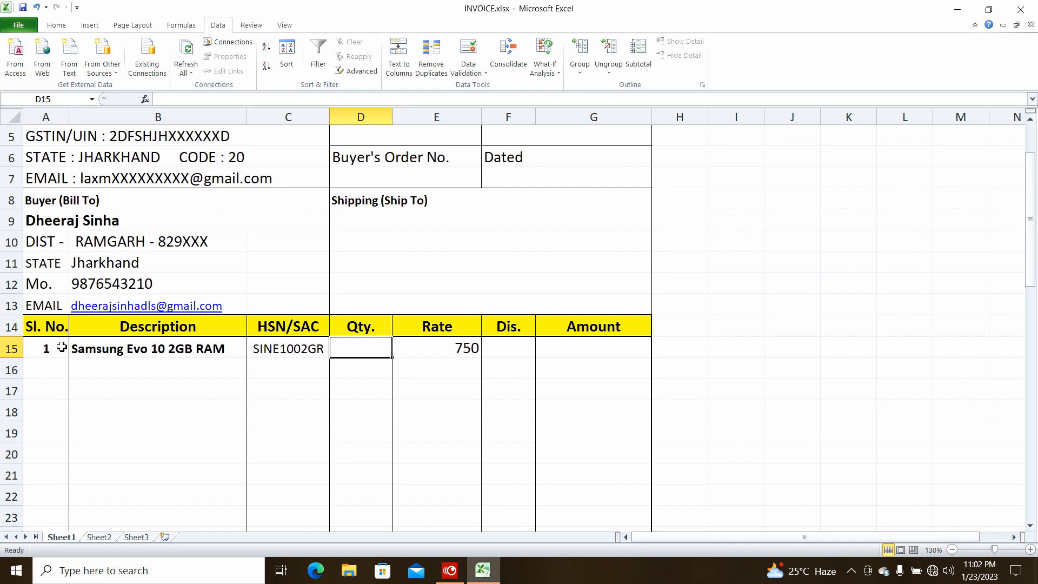
type("2")
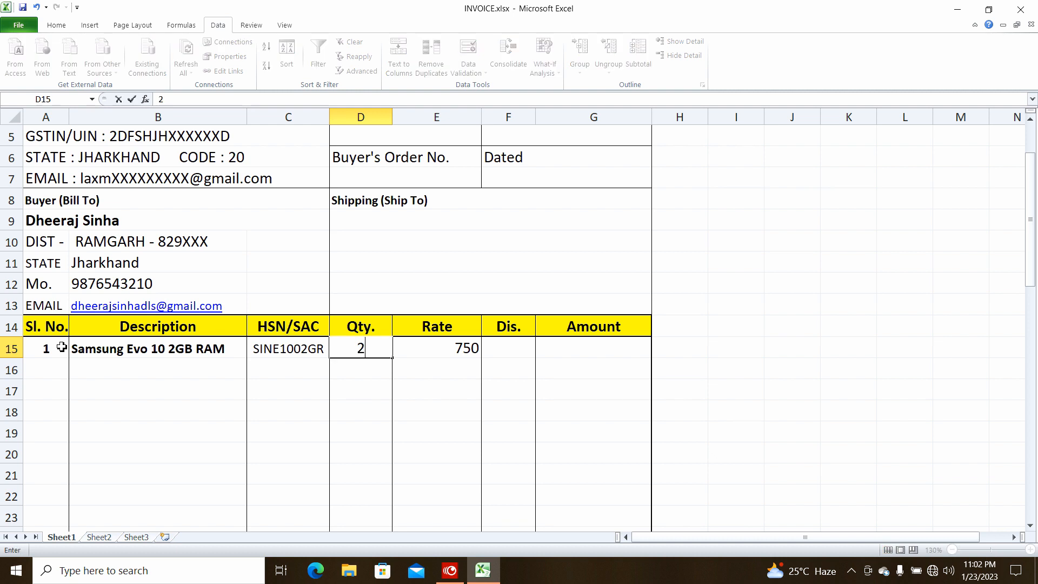
key("Tab")
key("Tab")
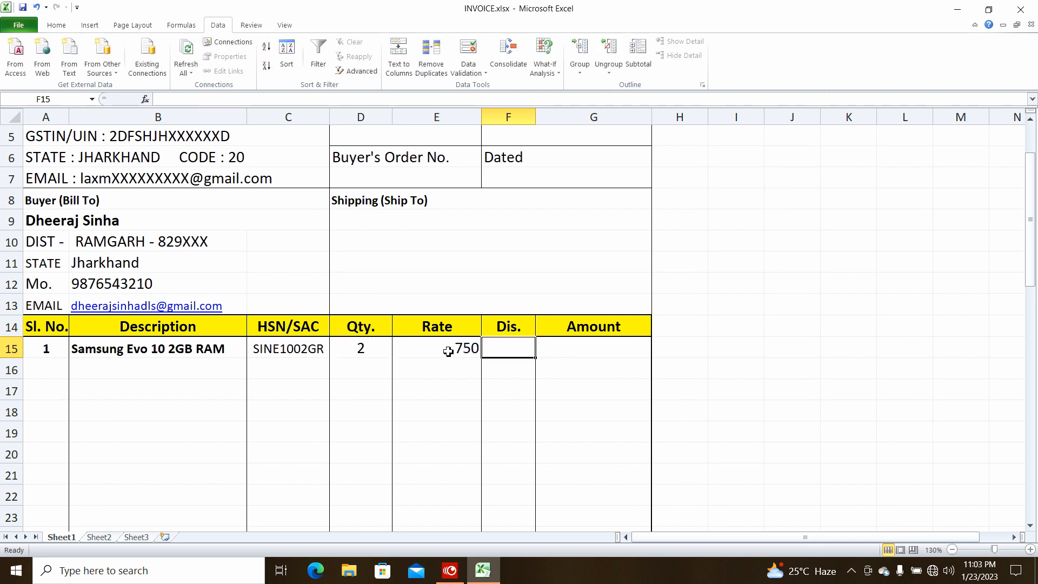
Enter =E15*D15/100*10 in F15 for a 10% discount of 150
scroll(449, 352, "up", 4)
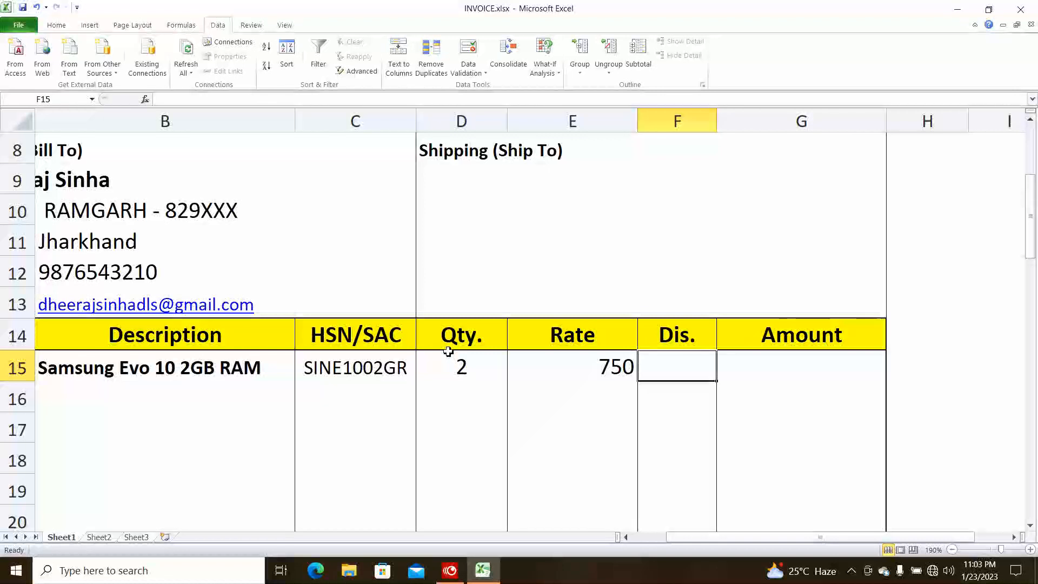
type("=")
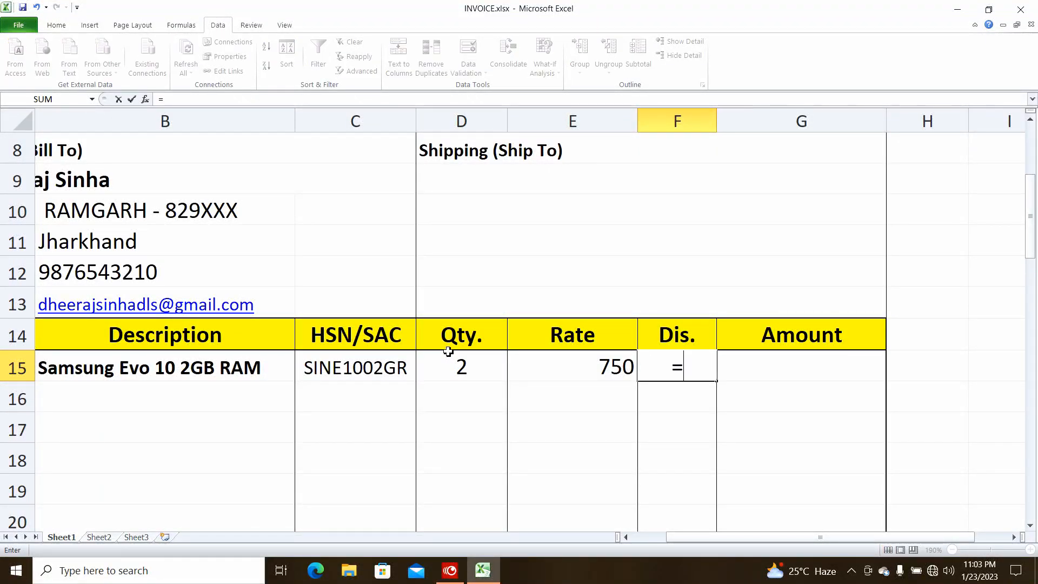
key("Left")
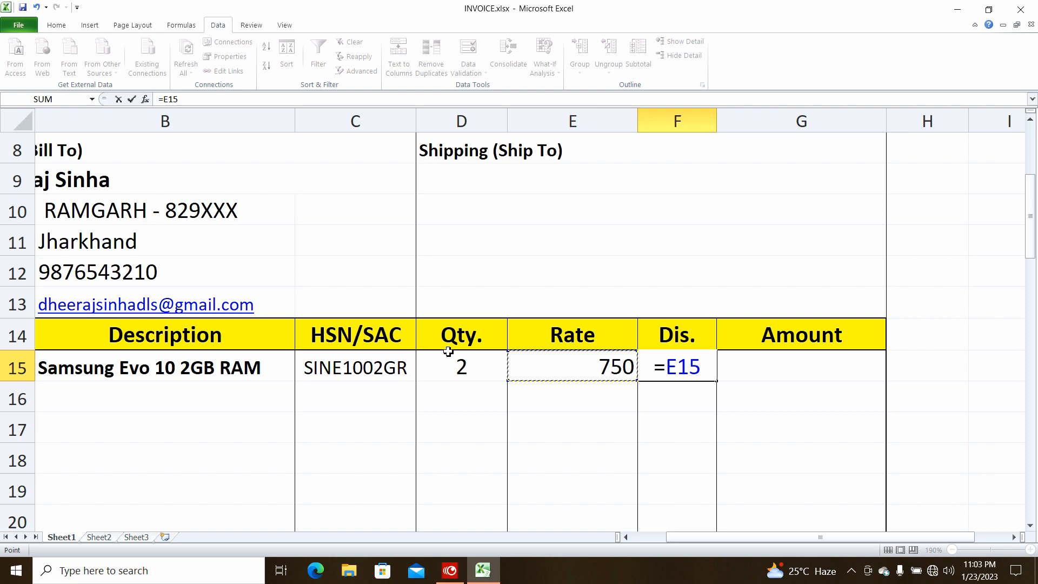
type("*")
key("Left")
key("Left")
key("Left")
left_click(449, 354)
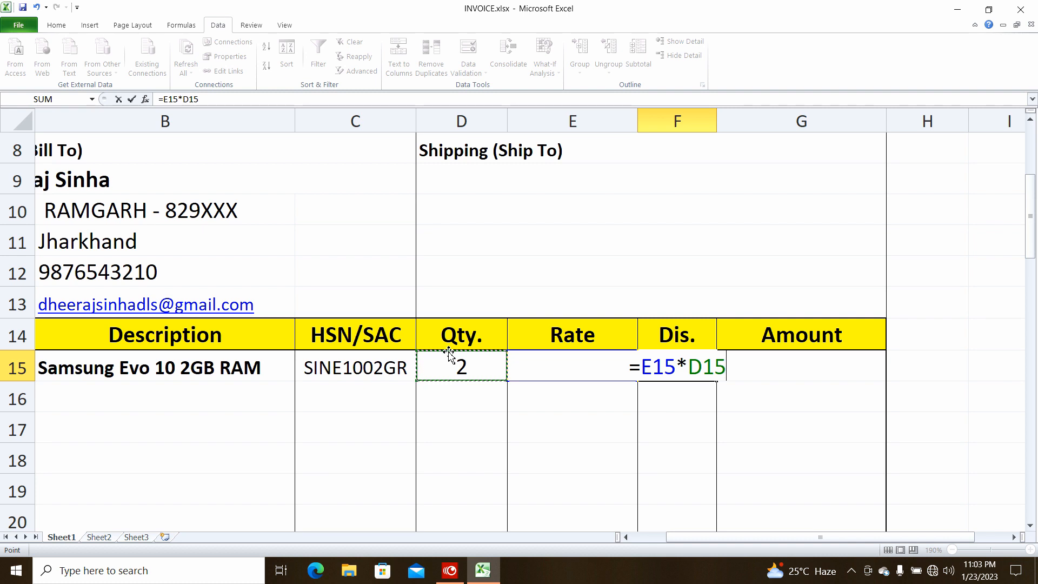
type("/")
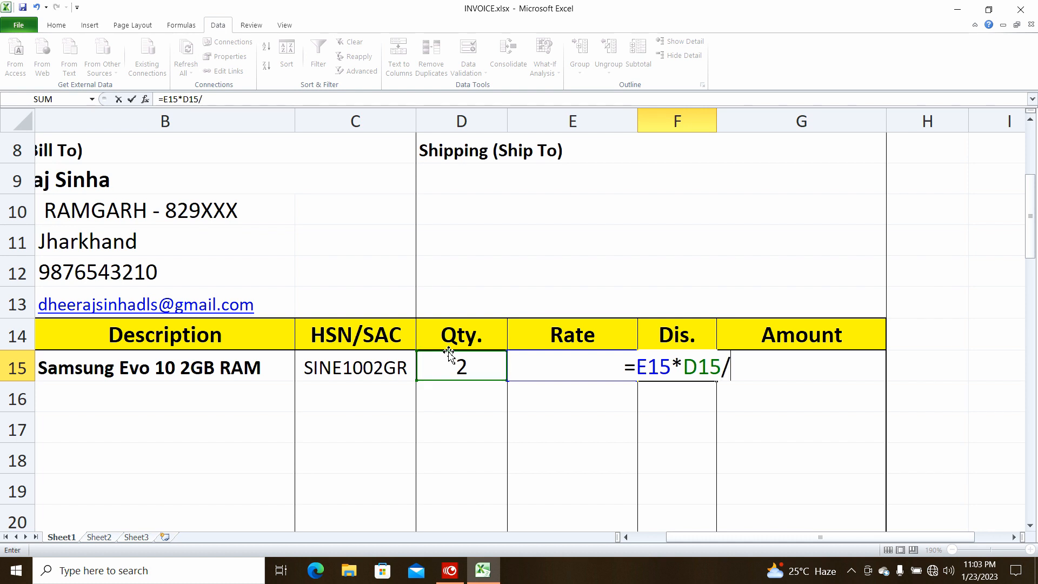
type("100")
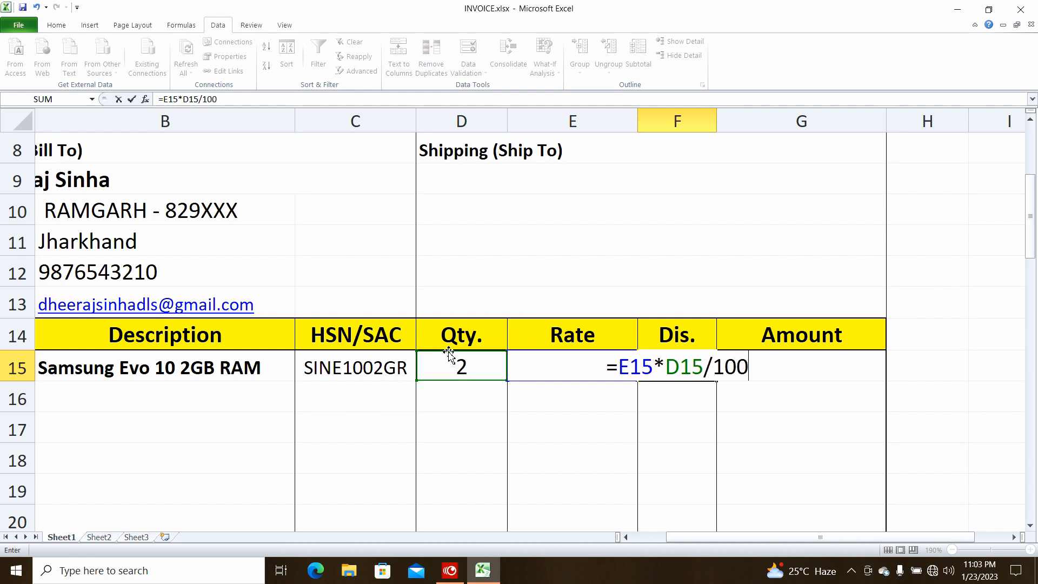
type("*10")
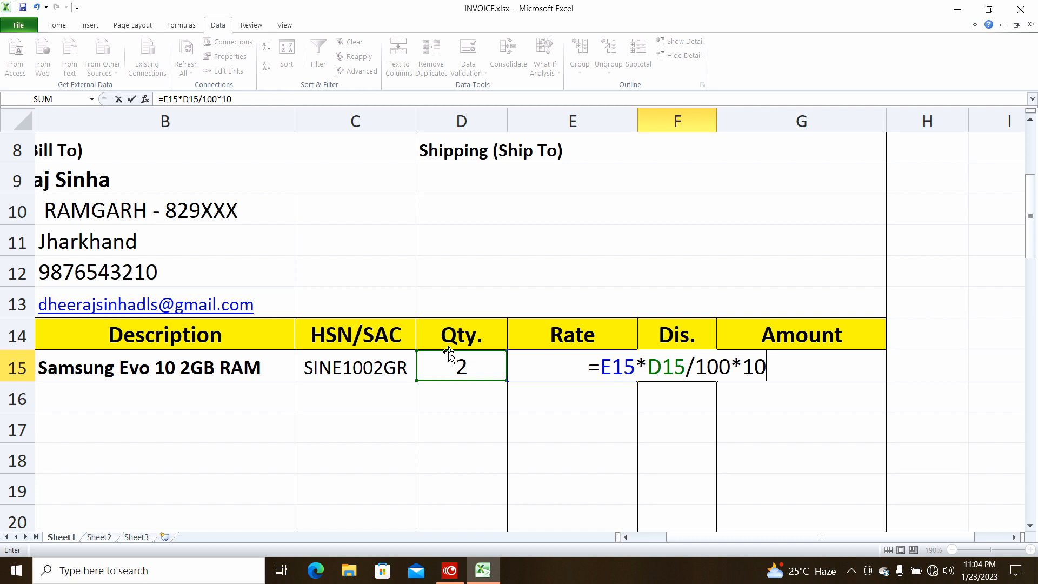
key("Return")
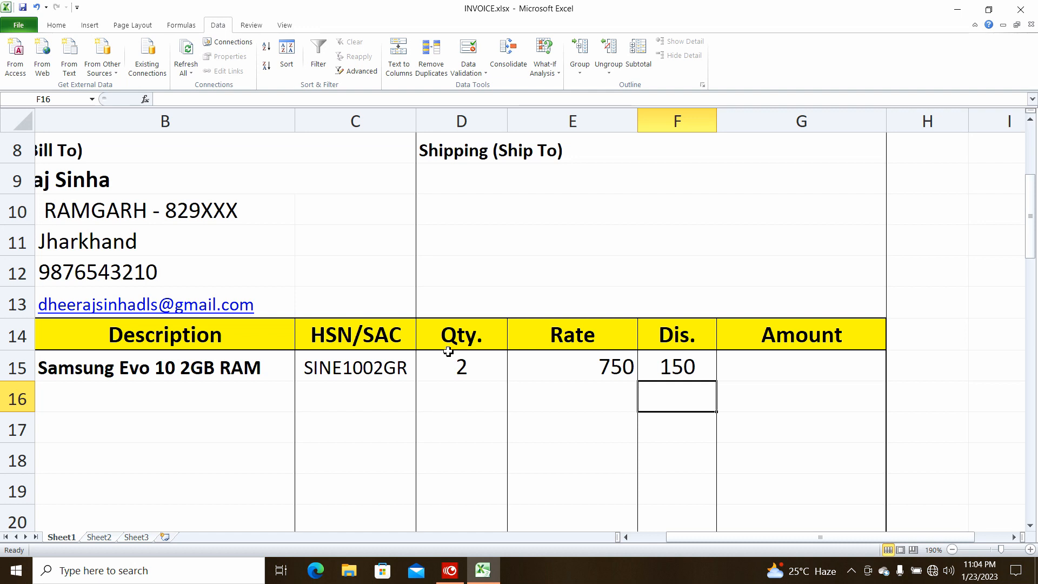
key("Up")
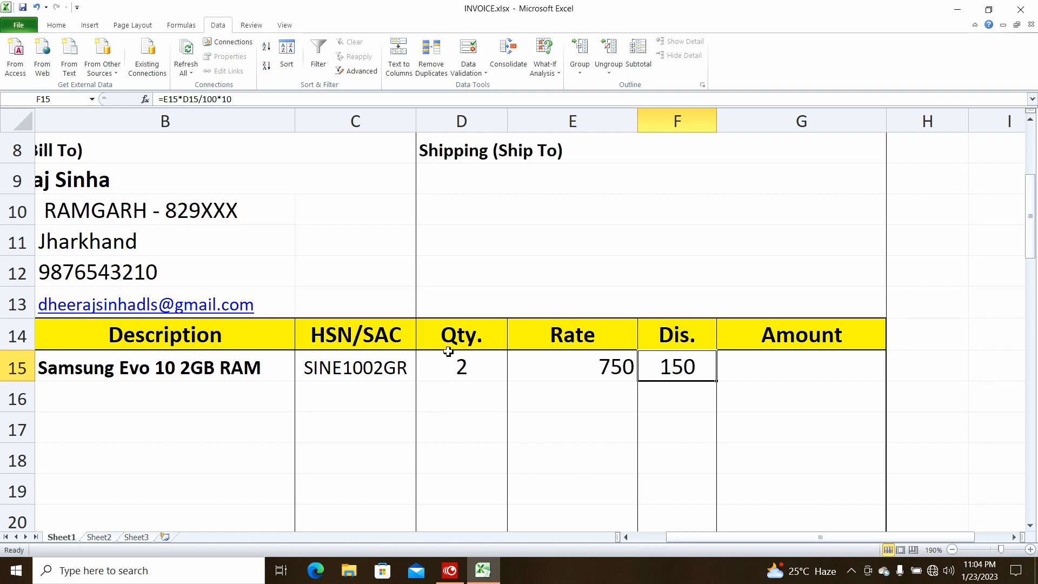
key("Right")
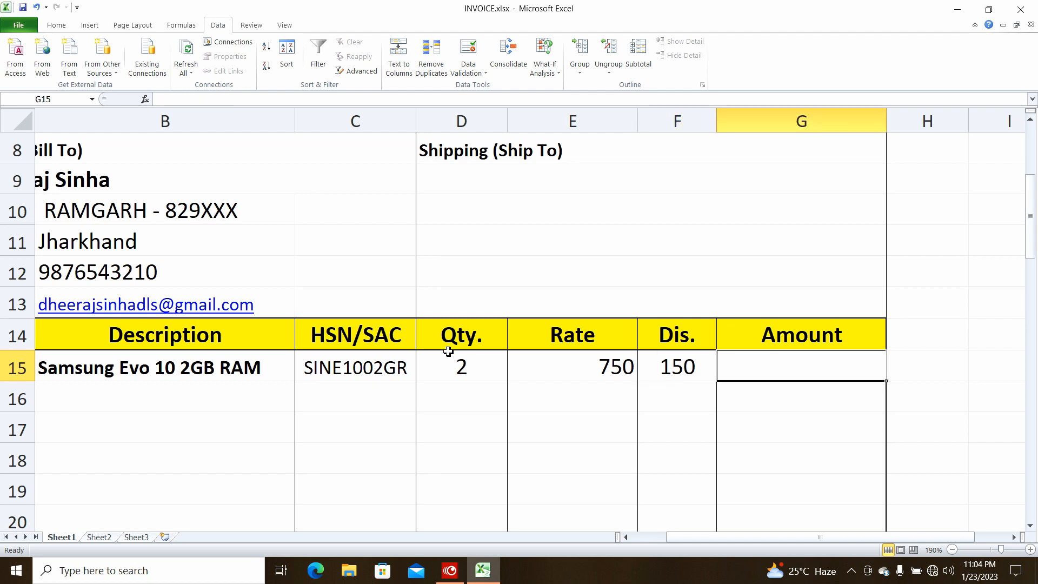
Enter =E15*D15-F15 in Amount cell G15 so it shows 1350
type("=")
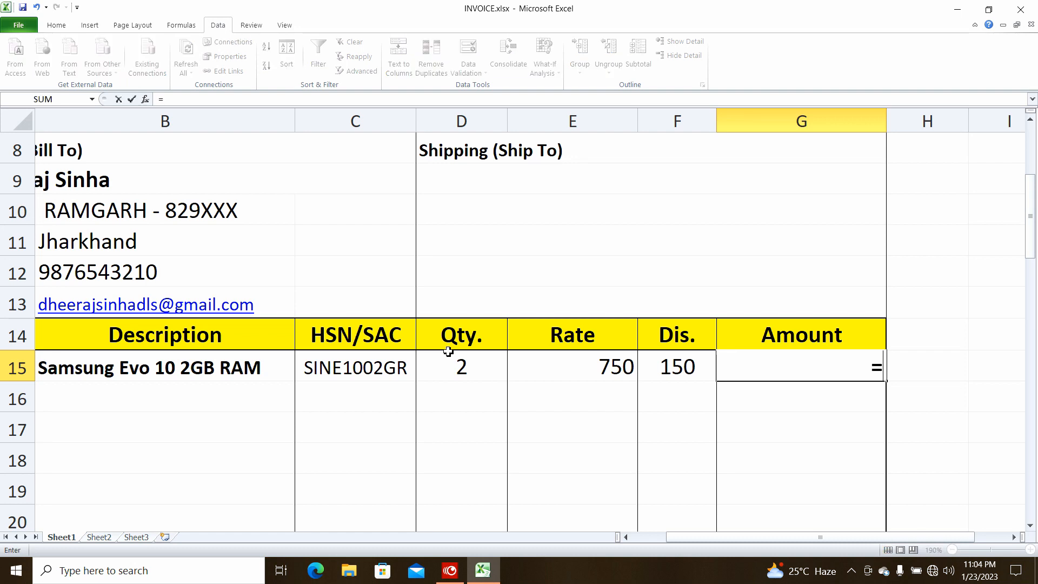
key("Left")
key("Left")
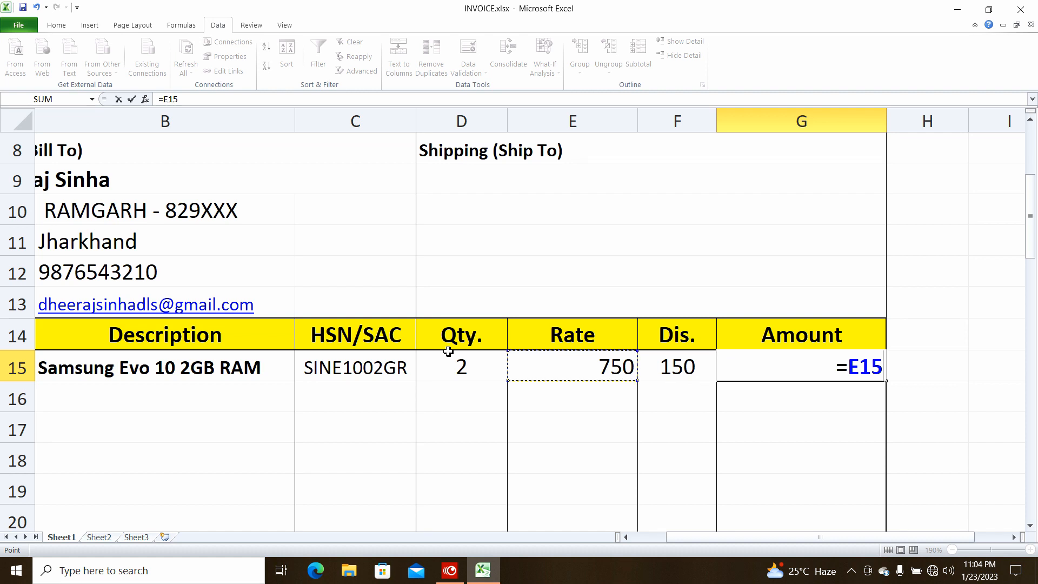
type("*")
key("Left")
key("Left")
key("Left")
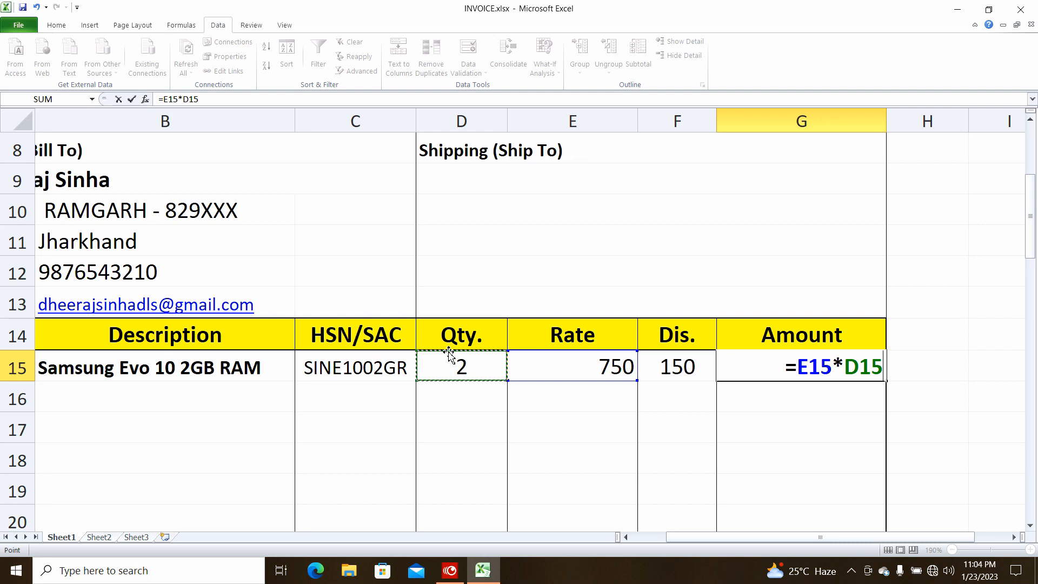
type("-")
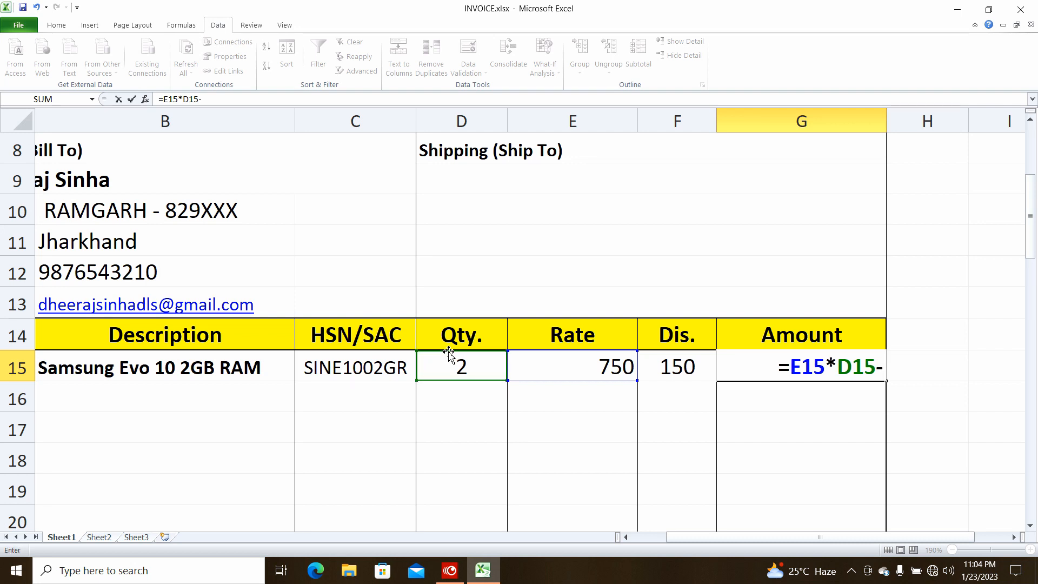
key("Left")
key("Return")
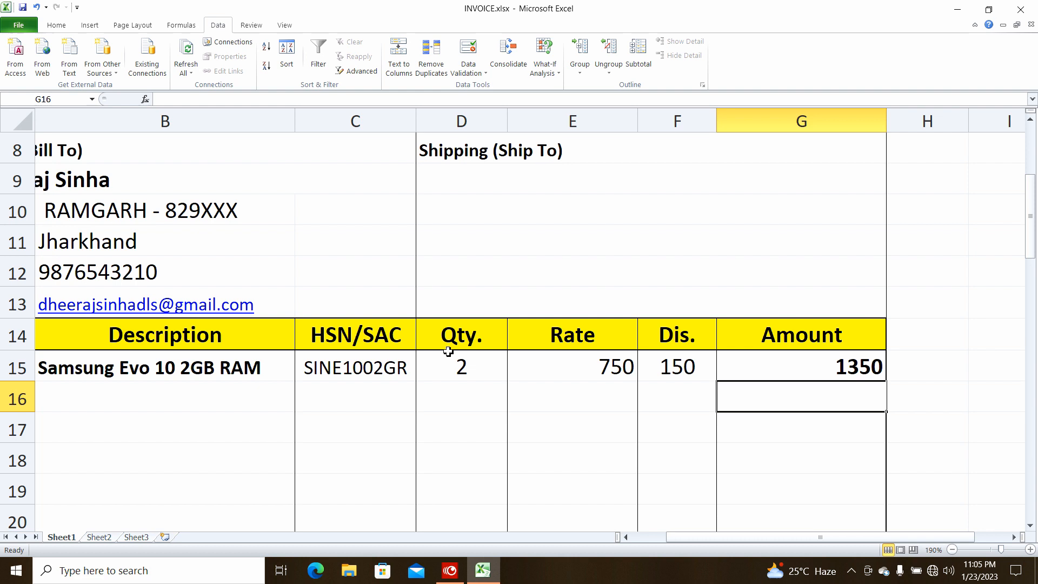
key("Up")
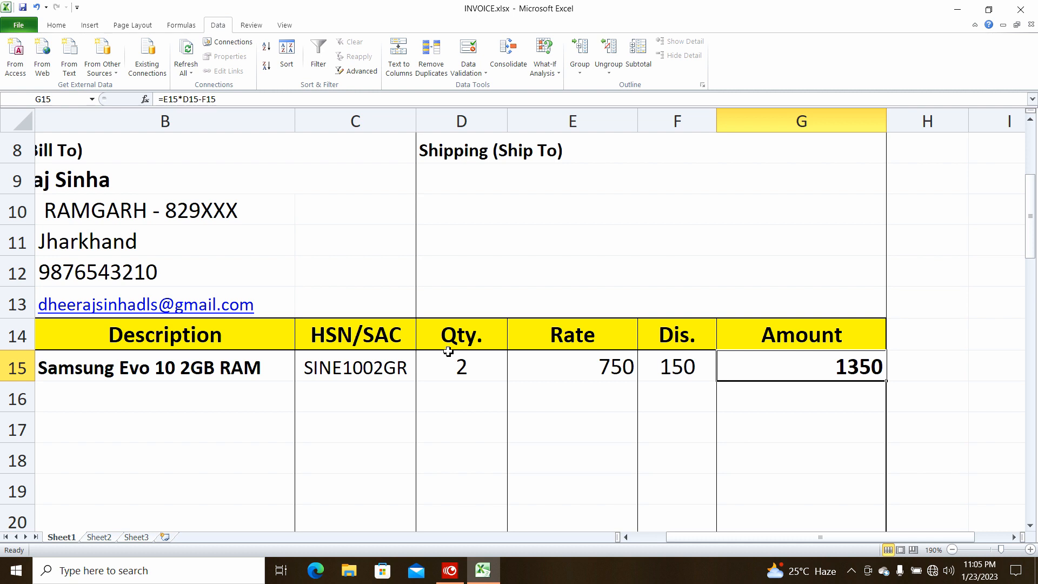
scroll(352, 378, "down", 3)
scroll(354, 378, "up", 2)
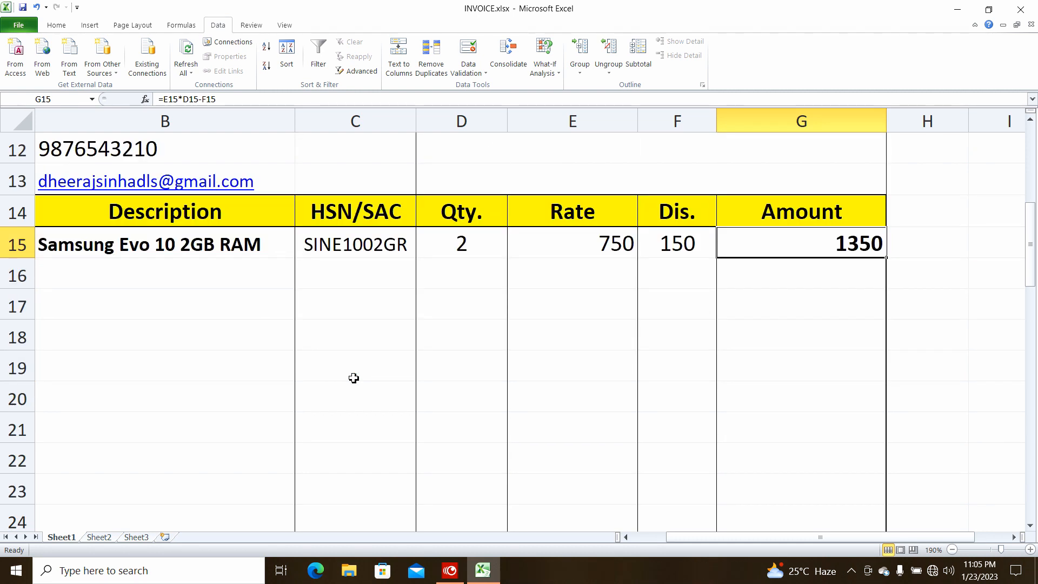
Try filling B15's description down to row 30 with Fill Down, then undo it
left_click(247, 244)
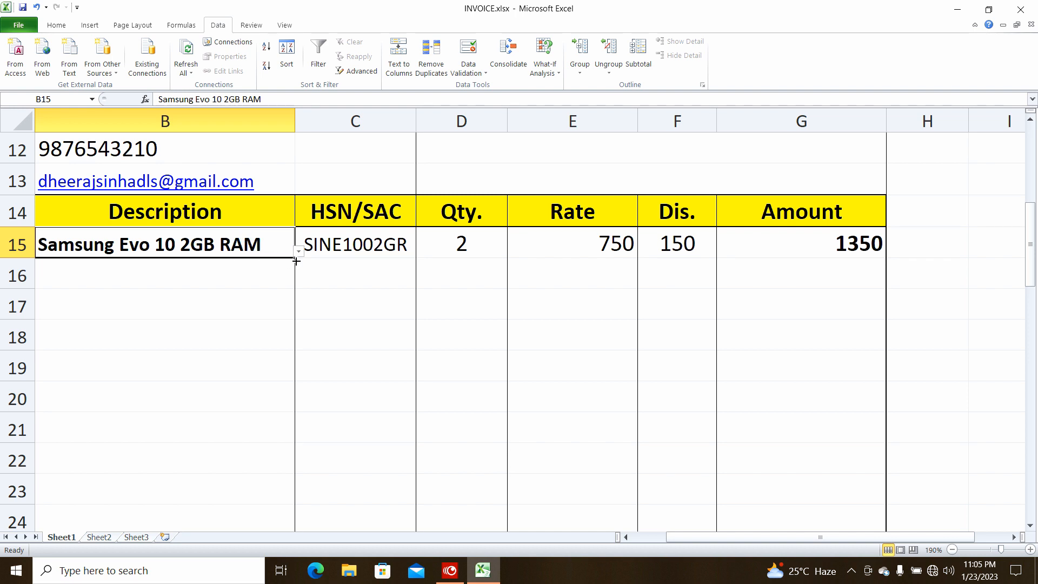
left_click_drag(295, 260, 296, 263)
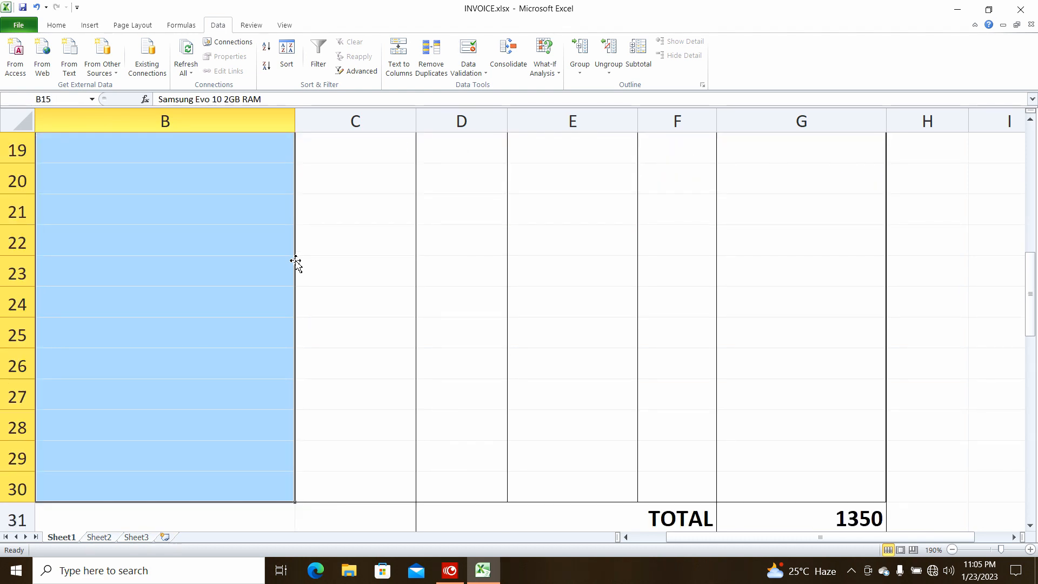
scroll(296, 262, "up", 4)
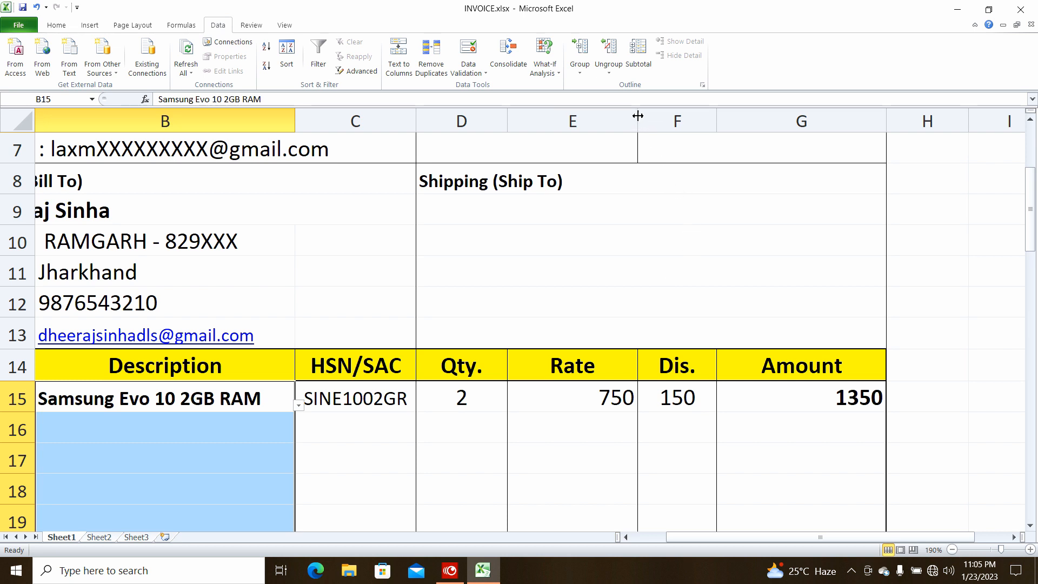
left_click(56, 27)
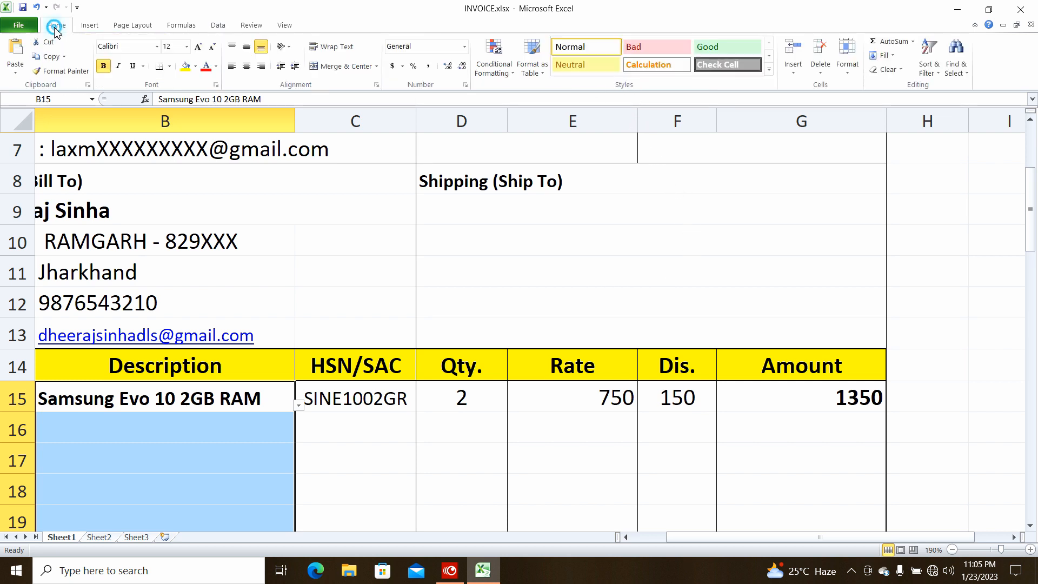
left_click(885, 56)
left_click(896, 71)
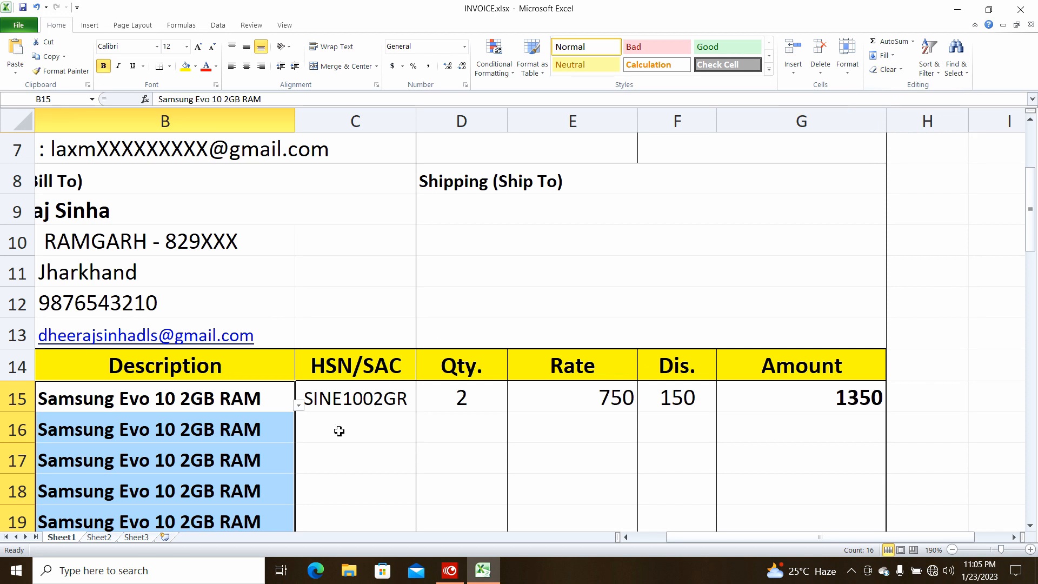
scroll(278, 241, "down", 4)
key("ctrl+z")
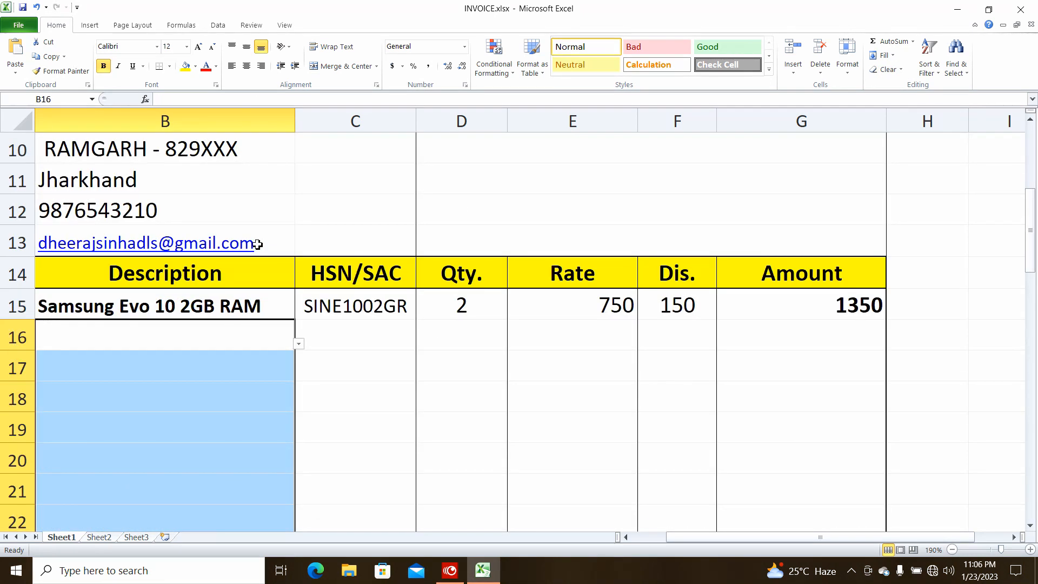
Drag the C15 lookup formula down to C30, where empty rows show #N/A
left_click(373, 311)
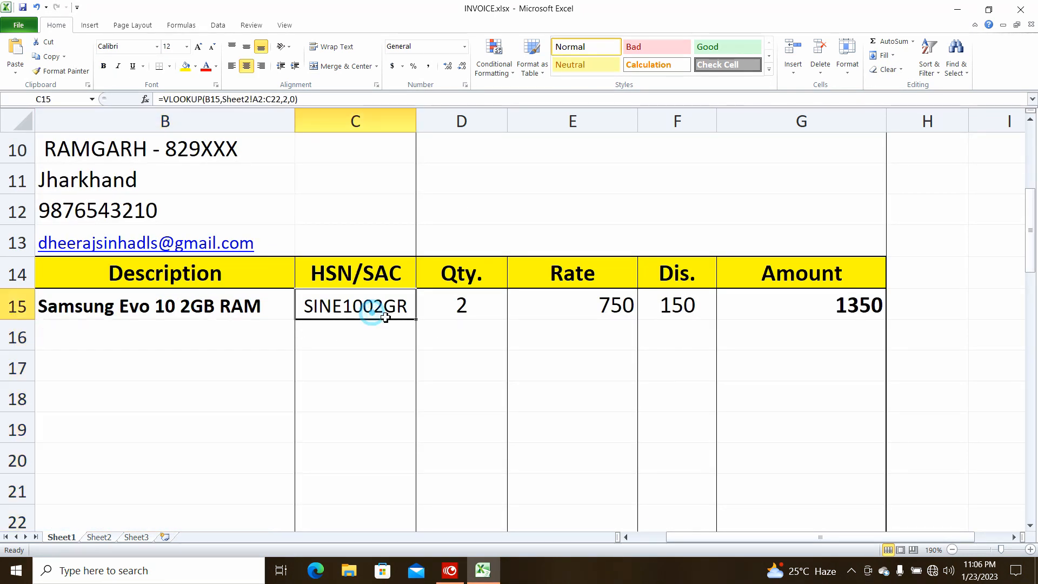
left_click_drag(414, 319, 408, 213)
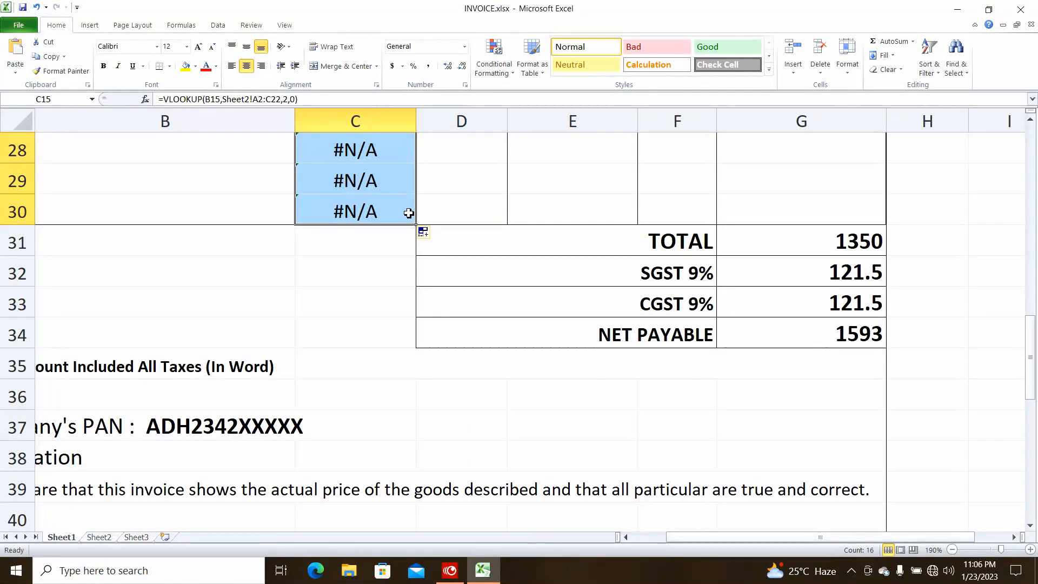
scroll(408, 214, "up", 5)
scroll(409, 214, "up", 2)
scroll(408, 214, "down", 3)
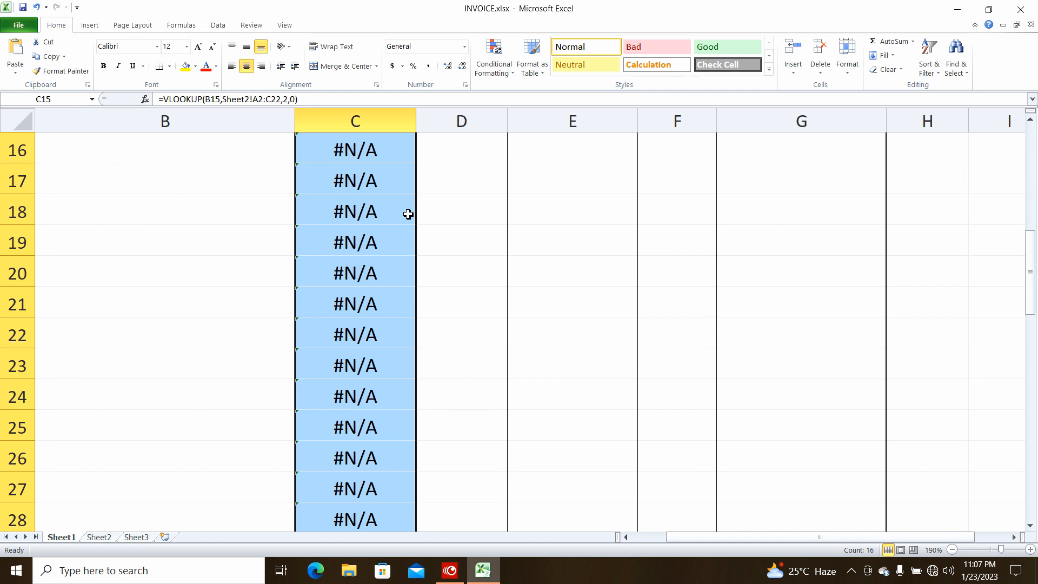
scroll(409, 214, "up", 2)
left_click(357, 294)
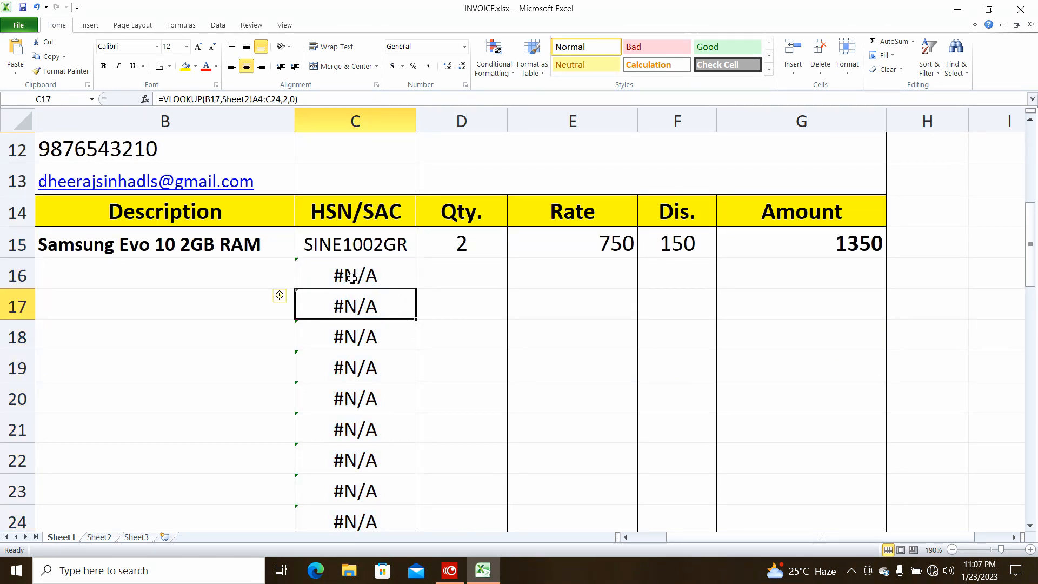
Test the B16 dropdown with Samsung Evo 10 1GB RAM, then clear it
left_click(216, 279)
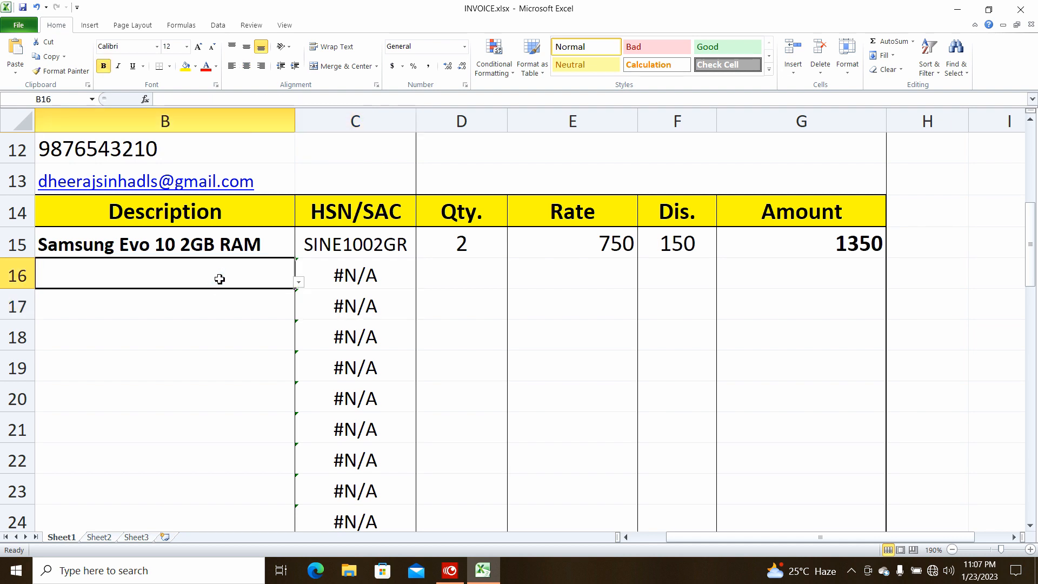
left_click(298, 282)
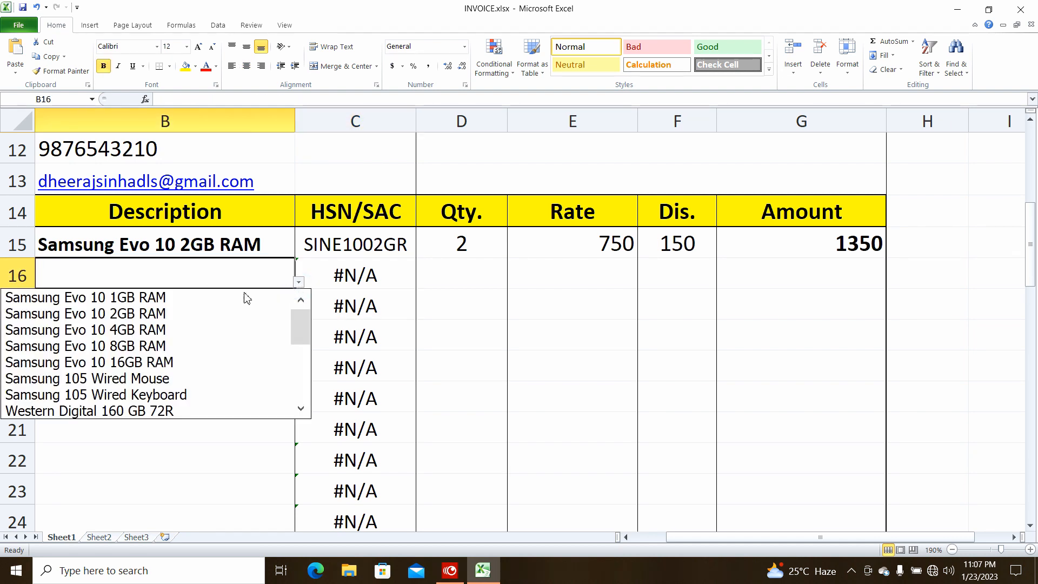
left_click(201, 304)
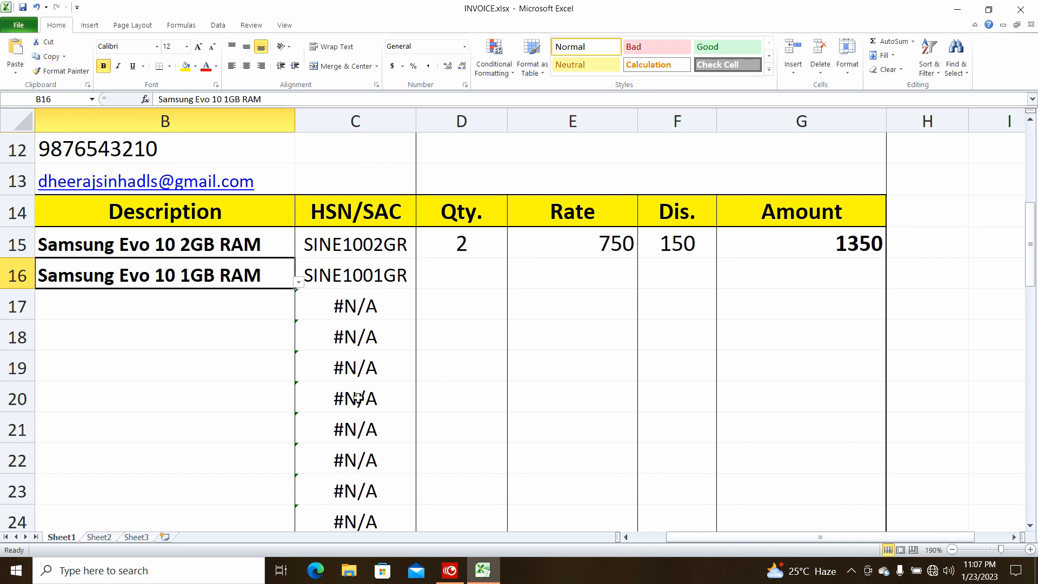
scroll(359, 396, "down", 3)
scroll(363, 400, "up", 3)
key("Delete")
Rewrite C15 as =IFERROR(VLOOKUP(B15,Sheet2!A2:C22,2,0),"")
left_click(360, 248)
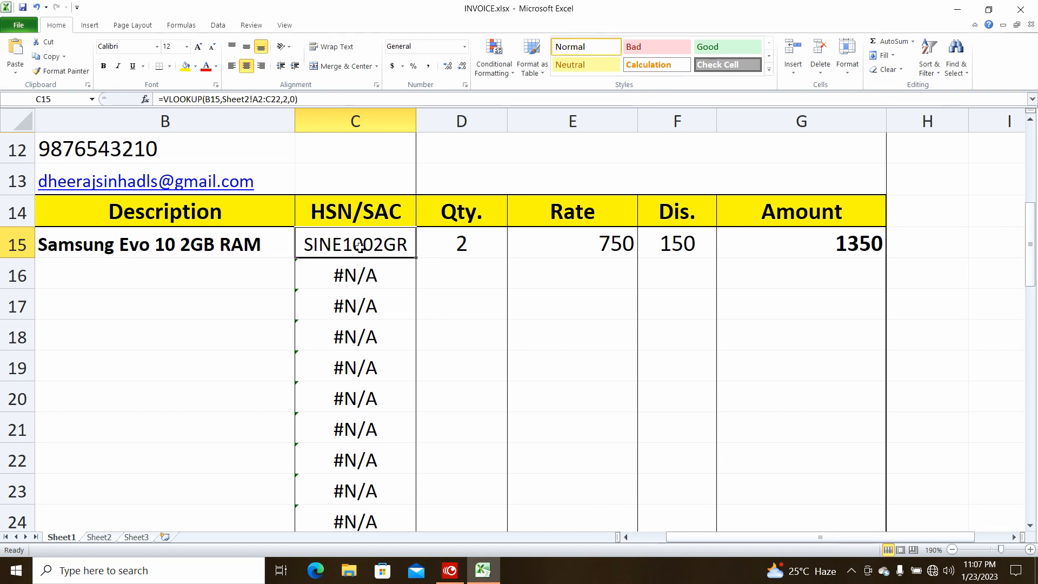
double_click(361, 248)
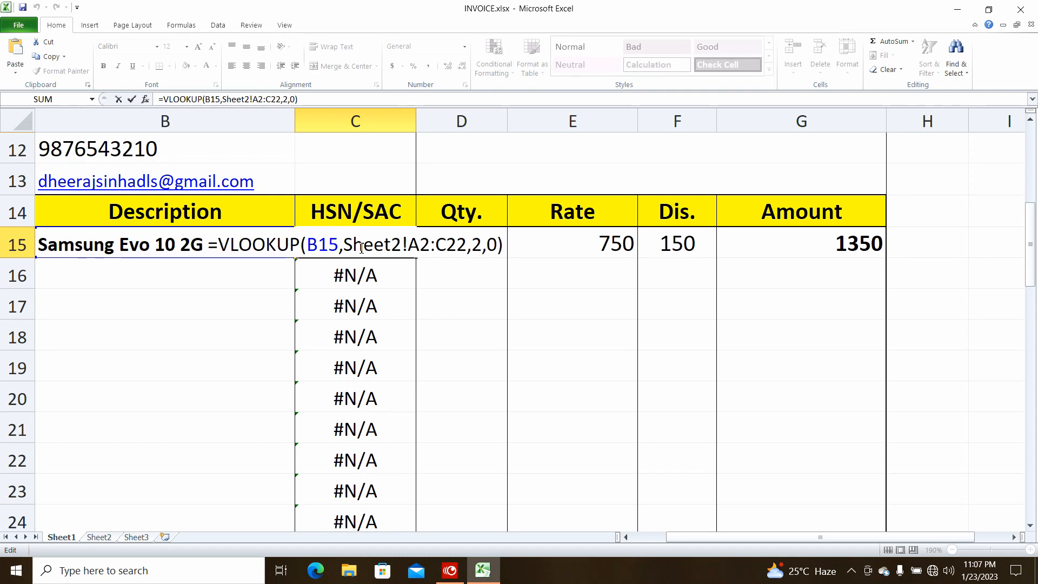
key("Left")
key("Left")
key("Left")
key("Left")
key("Left")
key("Left")
key("Left")
key("Left")
key("Left")
key("Left")
key("Left")
key("Left")
key("Left")
key("Left")
key("Left")
key("Left")
key("Left")
key("Left")
key("Left")
key("Left")
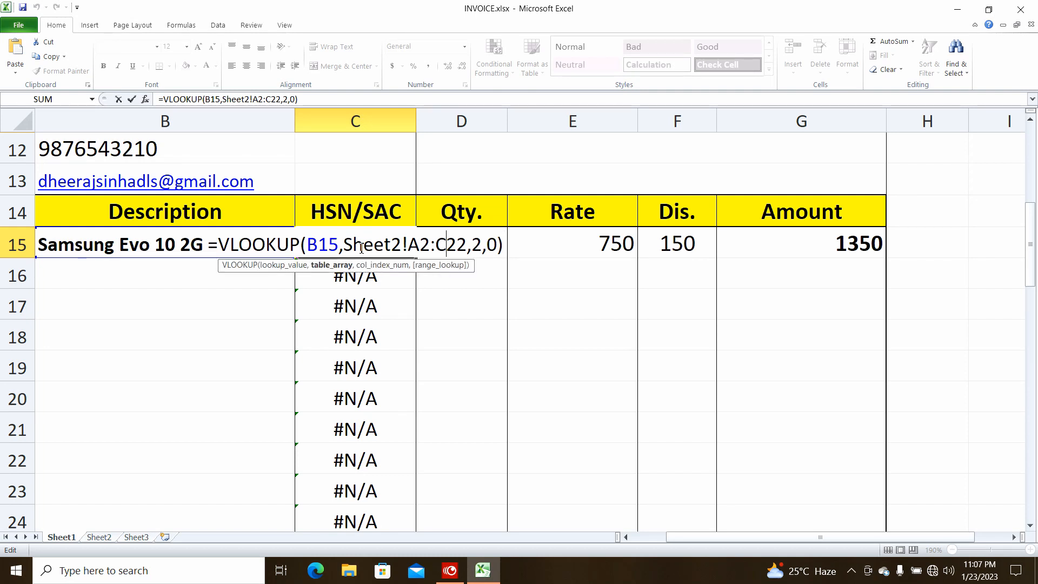
key("Left")
key("Left")
key("Left")
key("Left")
key("Left")
key("Left")
key("Left")
key("Left")
key("Left")
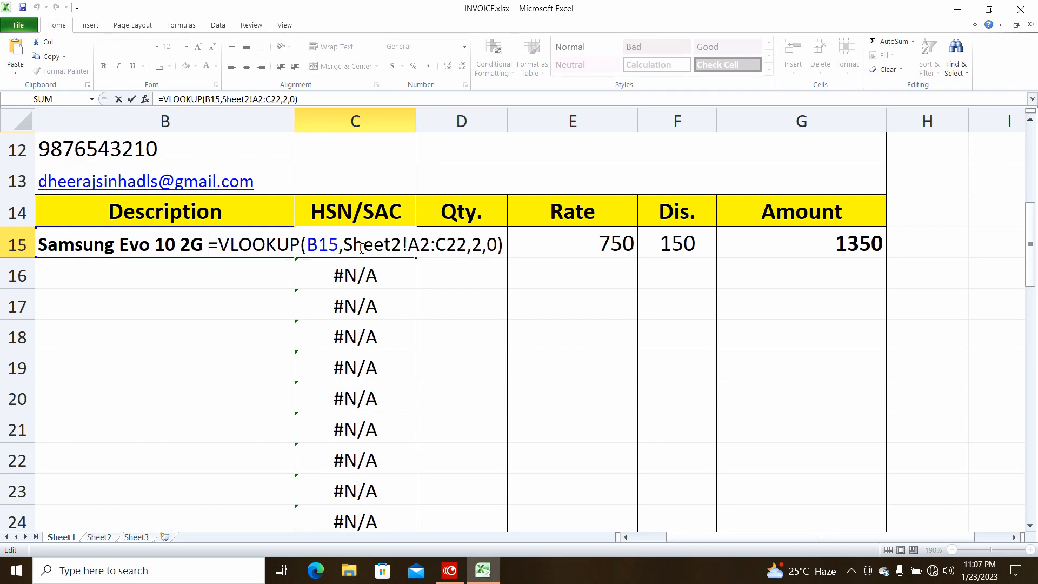
type("i")
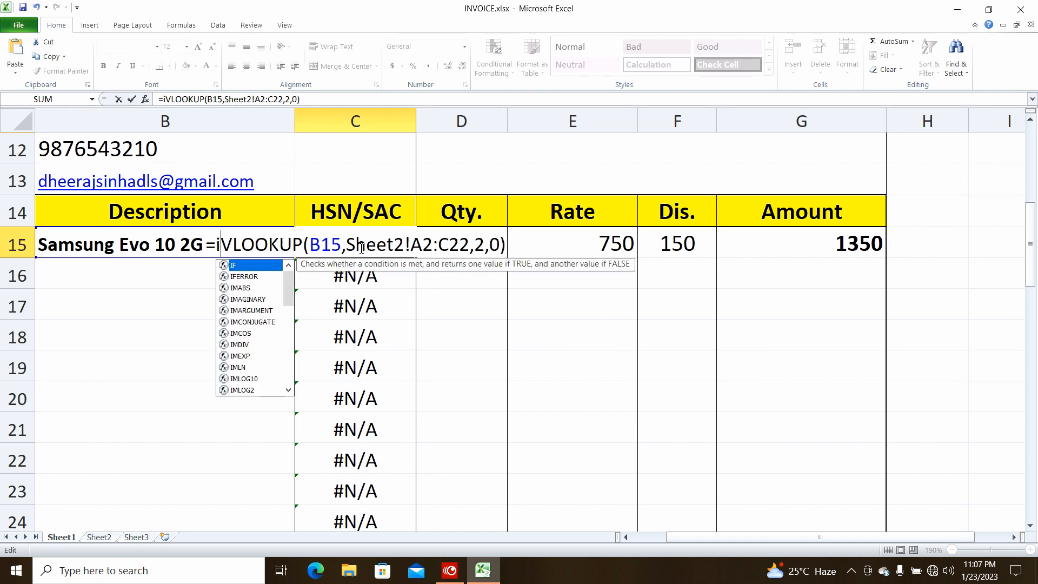
type("f")
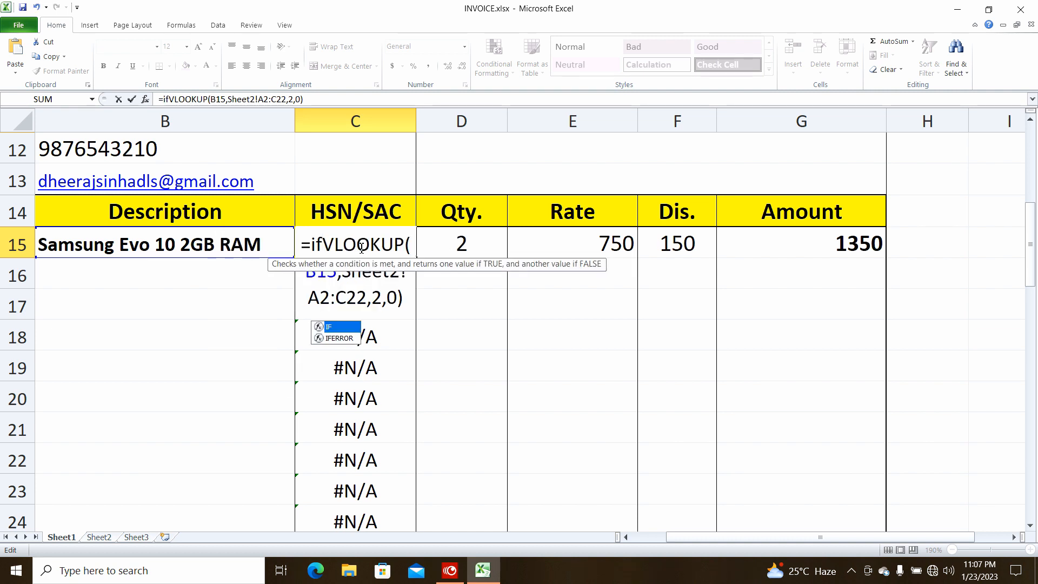
type("e")
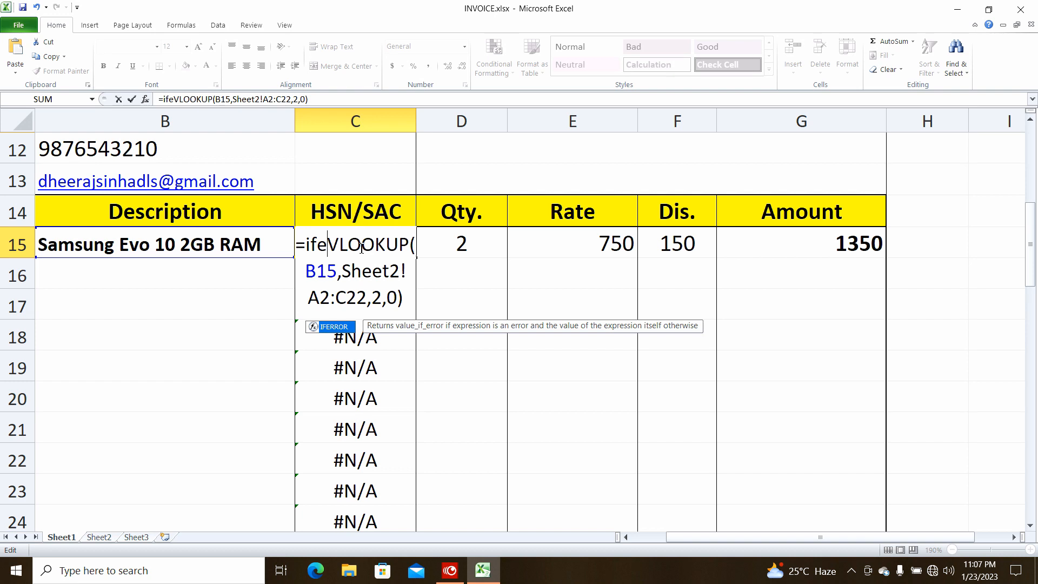
key("Tab")
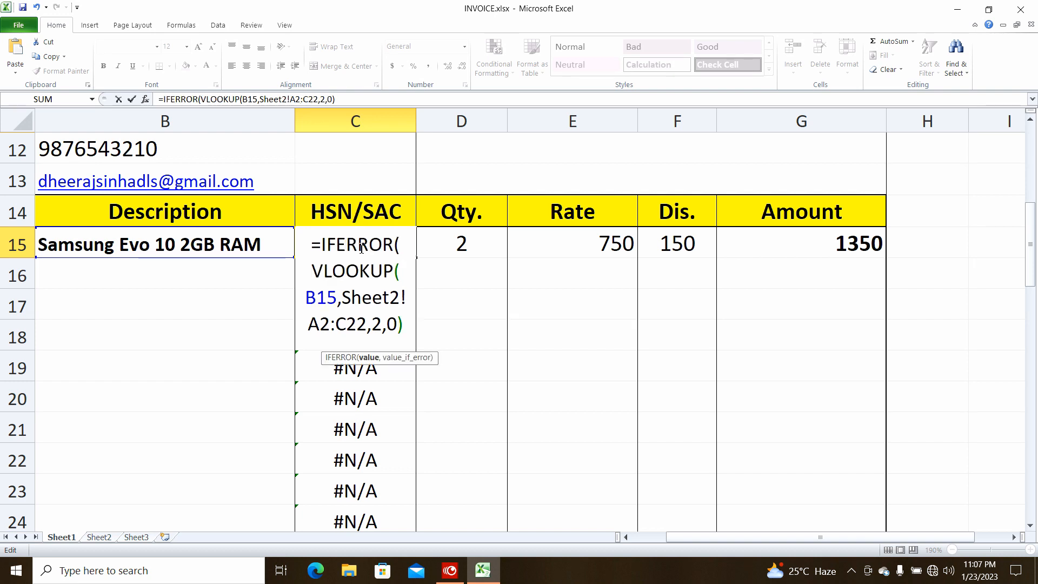
key("Down")
key("Down")
key("Down")
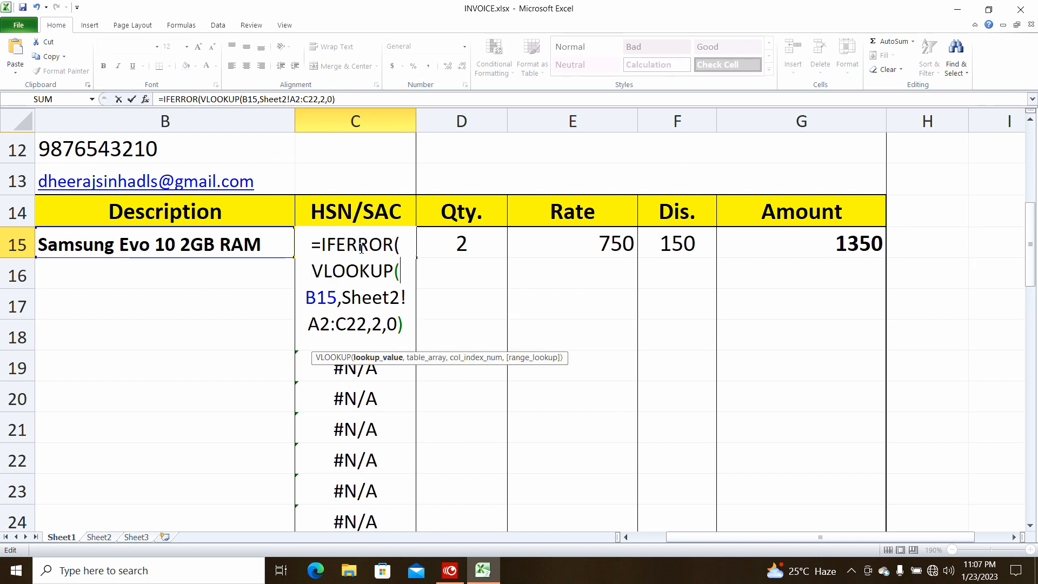
key("Right")
key("Right")
type(",")
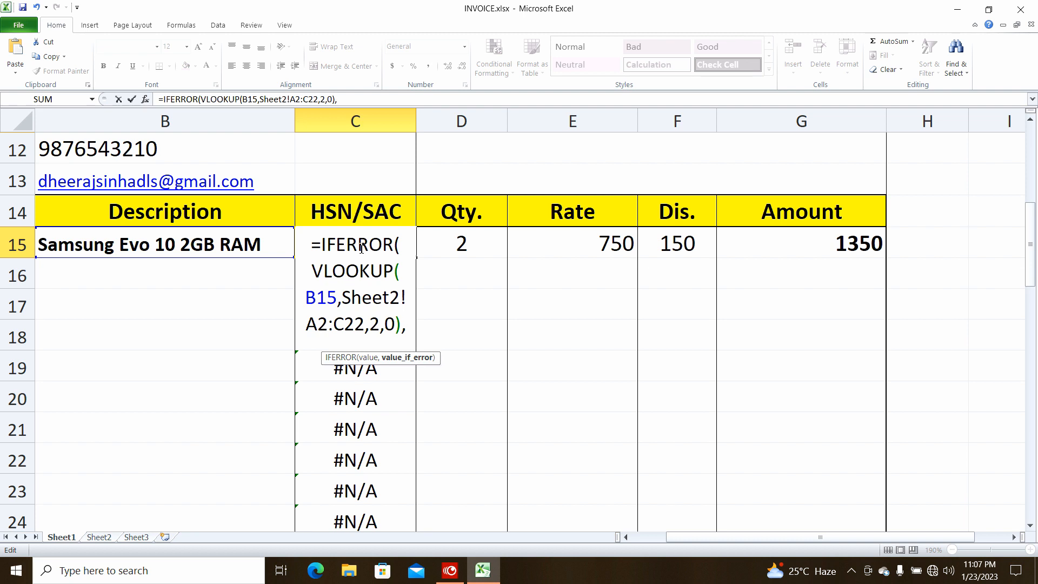
type("\"\"")
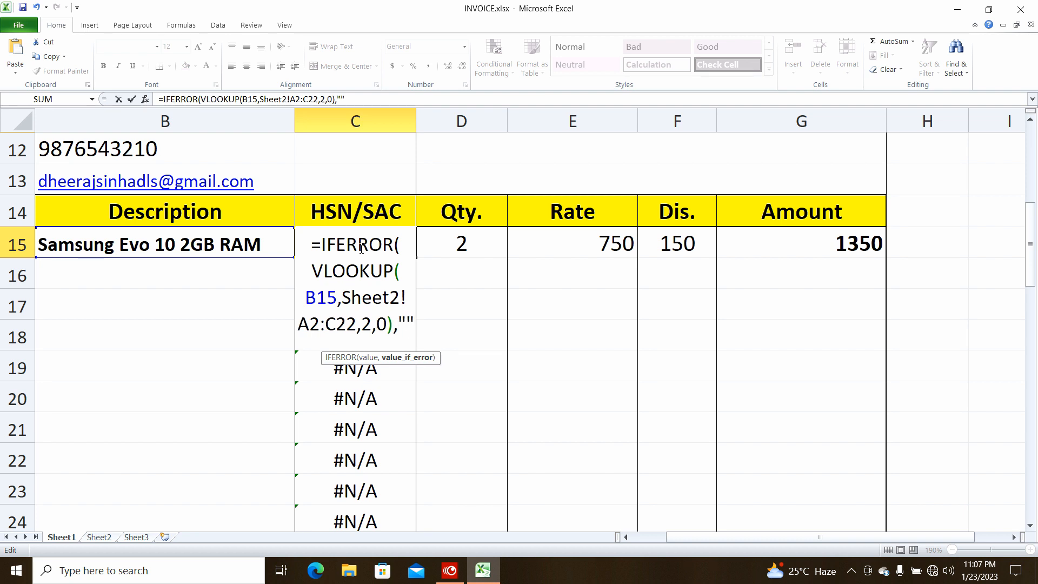
type(")")
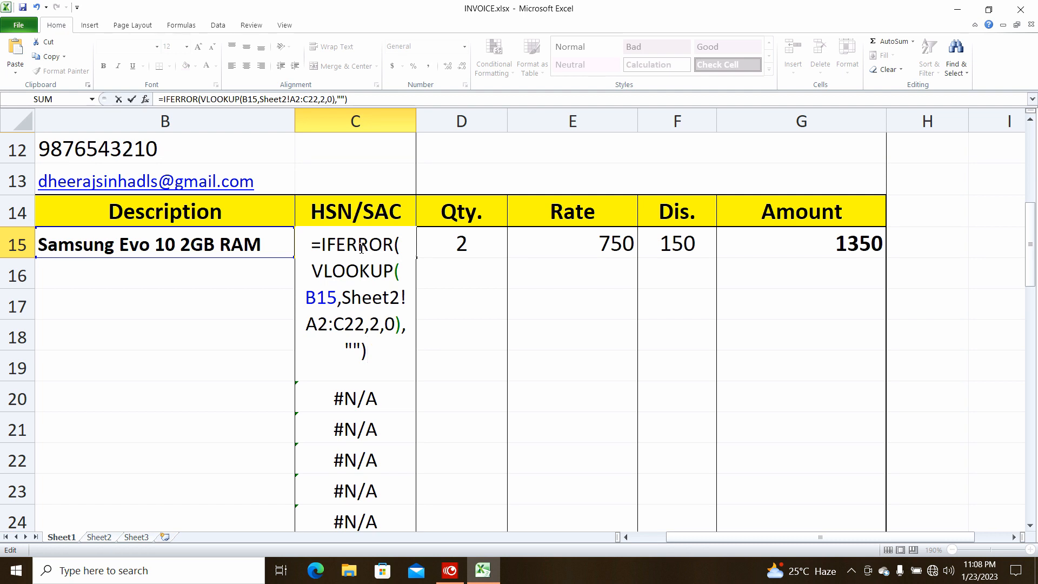
key("Return")
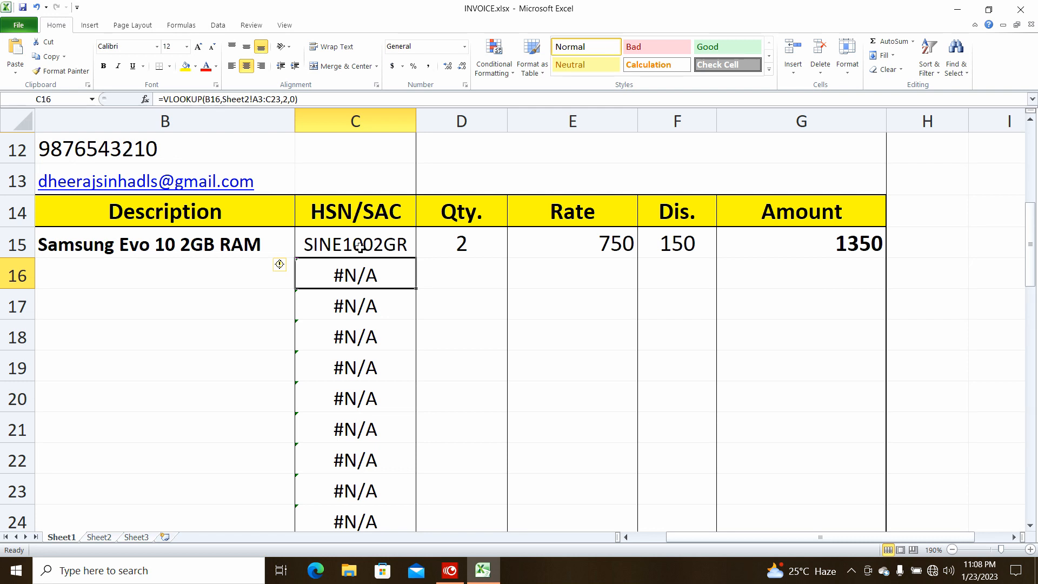
Copy the IFERROR HSN/SAC formula from C15 down to C30, leaving those cells blank
left_click(361, 246)
left_click_drag(415, 258, 408, 491)
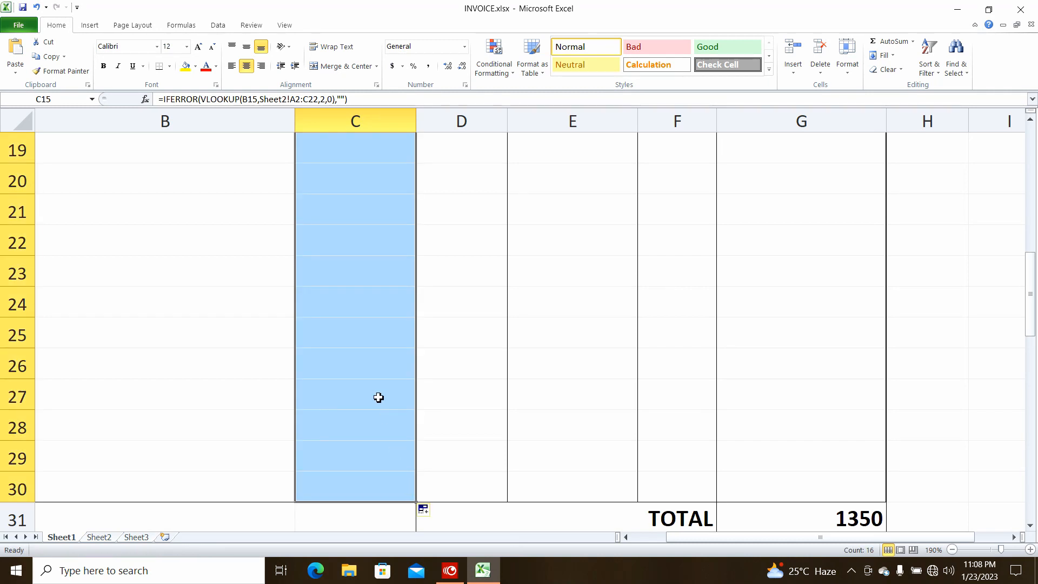
scroll(378, 399, "up", 4)
scroll(378, 397, "down", 3)
left_click(367, 187)
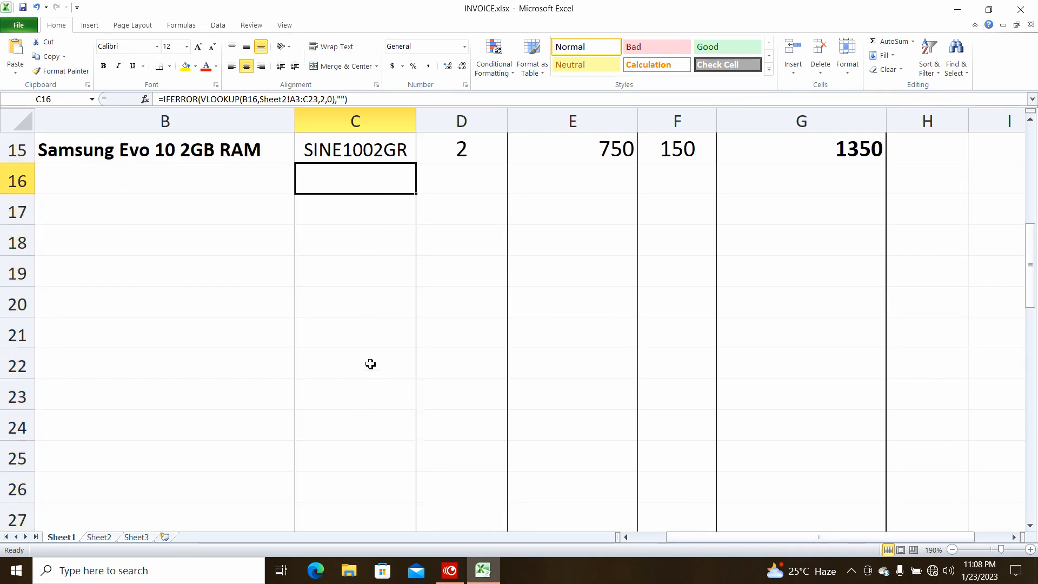
scroll(371, 337, "up", 2)
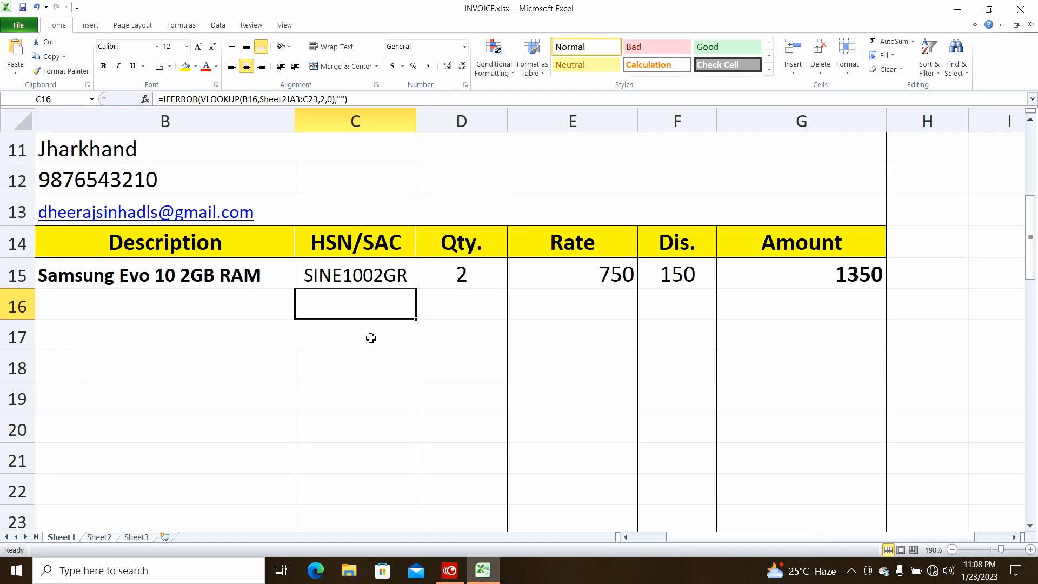
Extend the E15 Rate lookup down to E30
left_click(598, 270)
left_click_drag(634, 292, 607, 475)
scroll(554, 376, "up", 5)
scroll(554, 375, "down", 2)
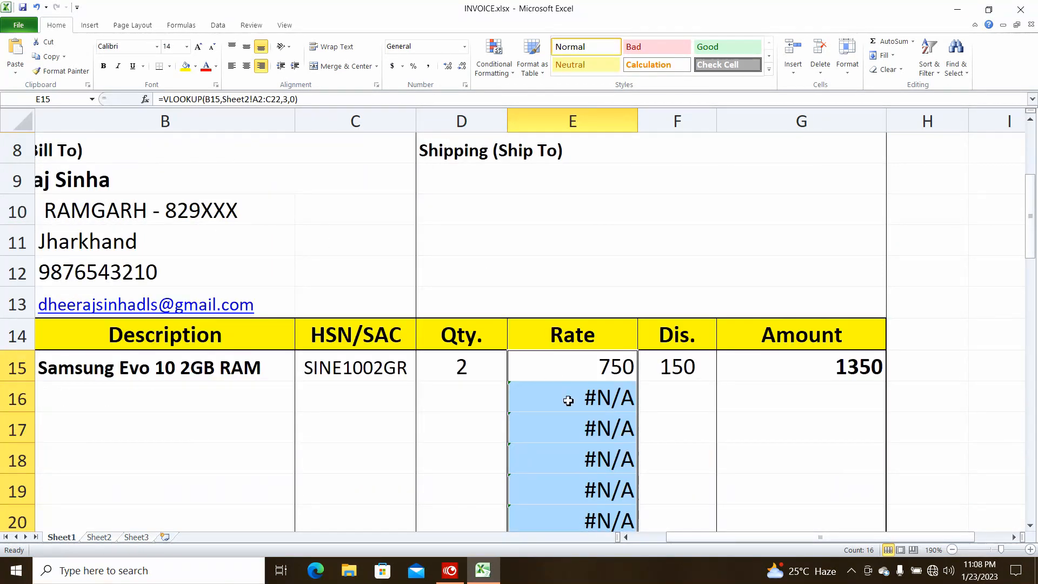
Wrap the E15 Rate lookup in IFERROR(...,"") so errors return a blank
left_click(586, 368)
double_click(586, 367)
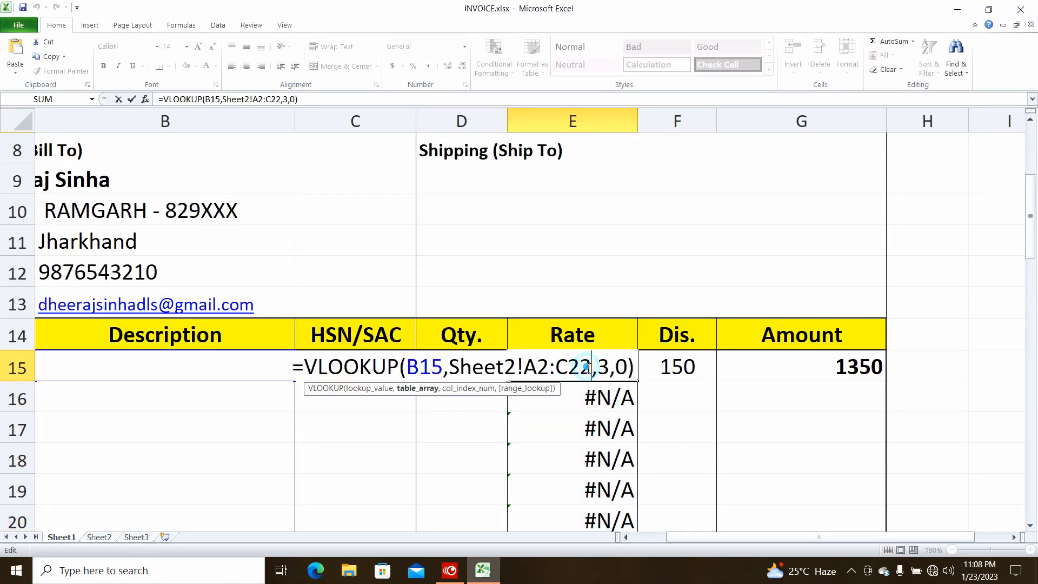
left_click(304, 366)
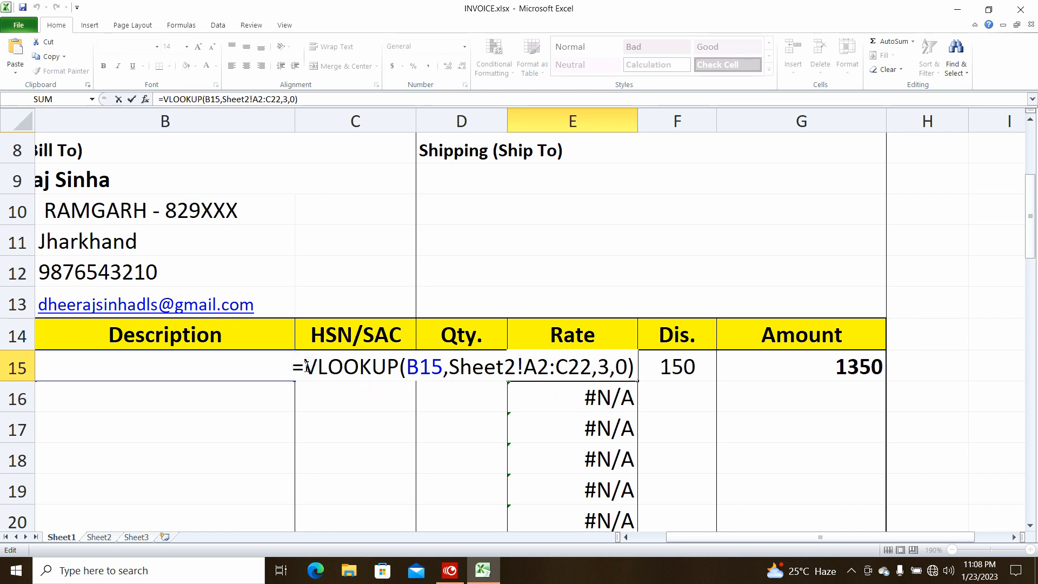
type("i")
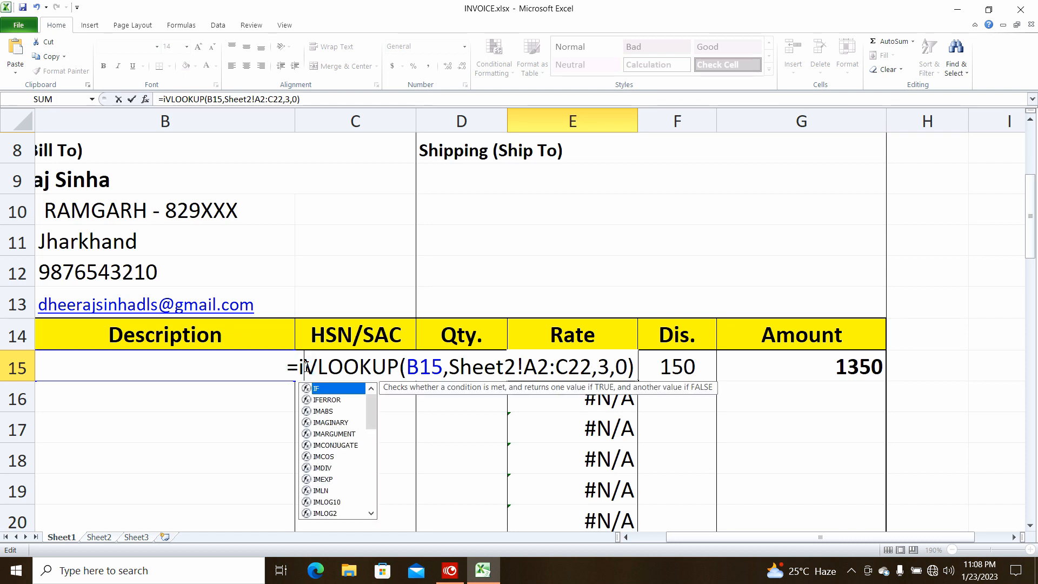
type("fe")
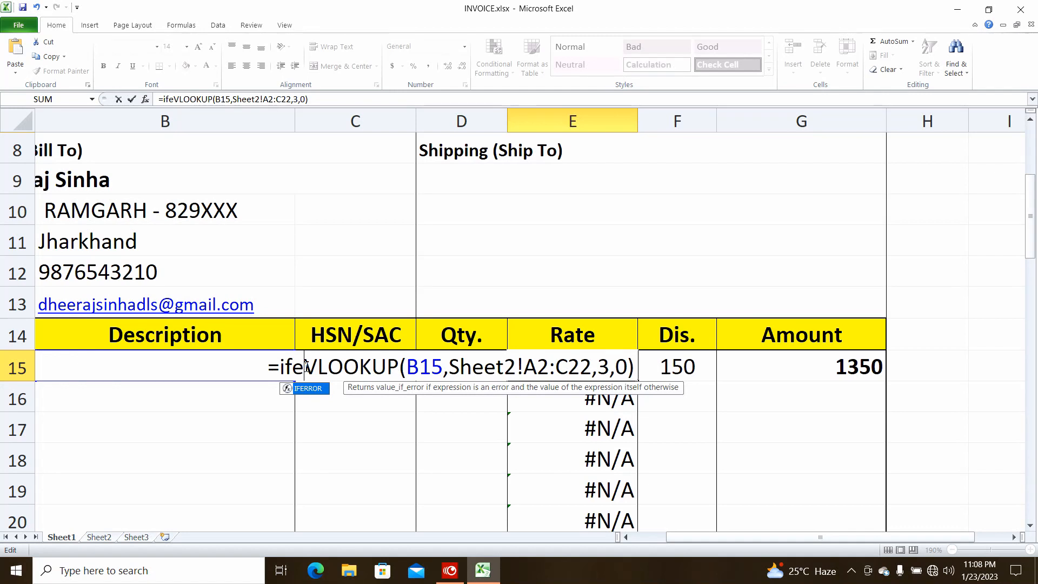
key("Tab")
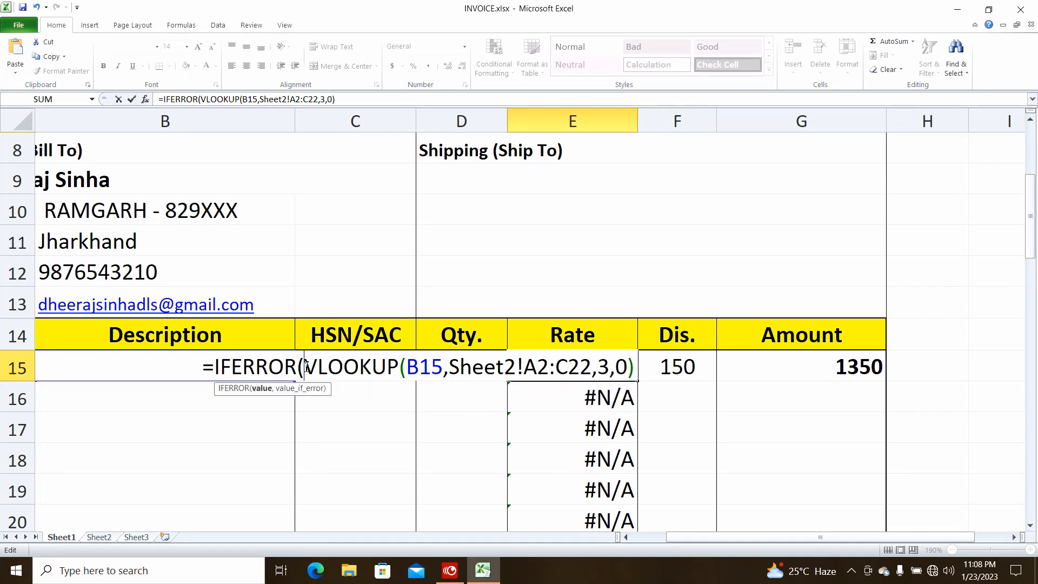
key("Right")
key("Right")
key("Right")
key("Right")
key("Right")
key("Right")
key("Right")
key("Right")
key("Right")
key("Right")
key("Right")
key("Right")
key("Right")
key("Right")
key("Right")
key("Right")
key("Right")
key("Right")
key("Right")
key("Right")
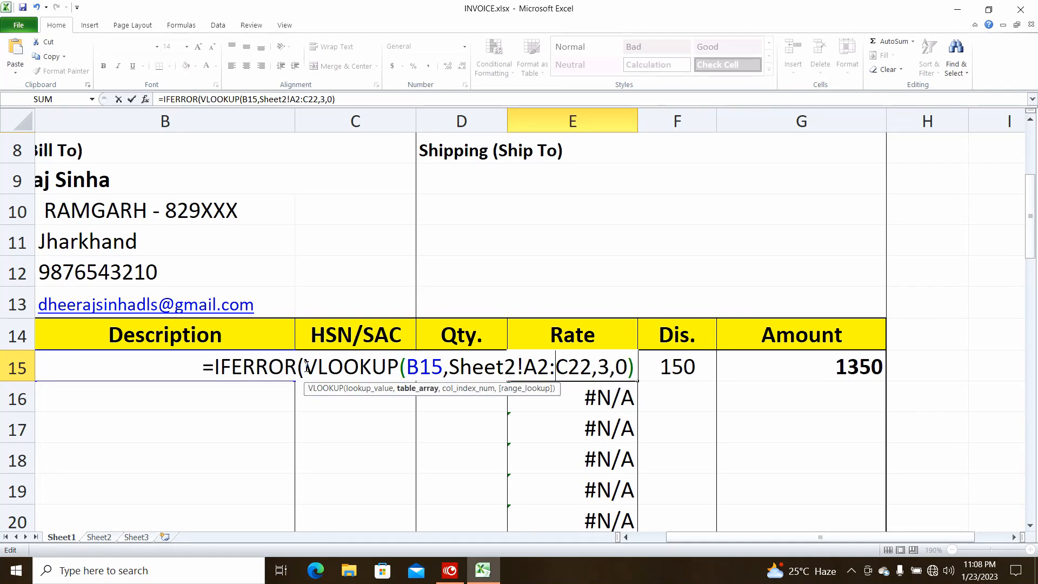
type(",")
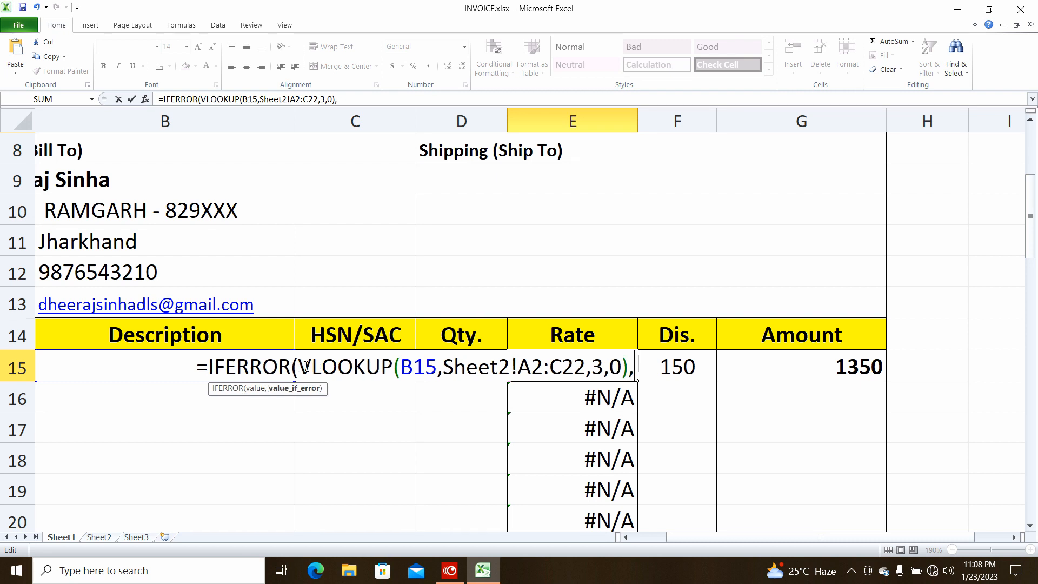
type("\"\"")
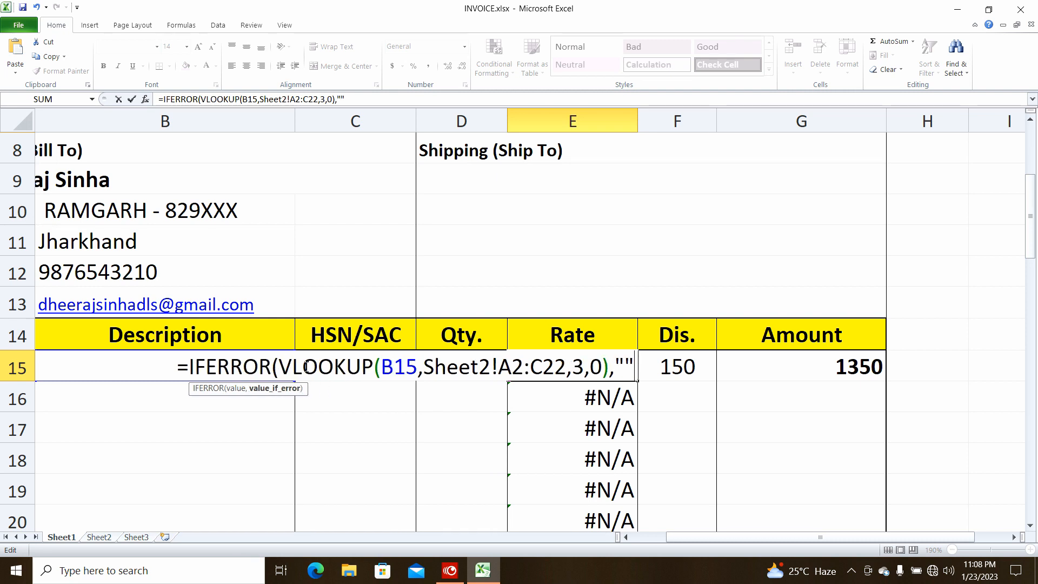
type(")")
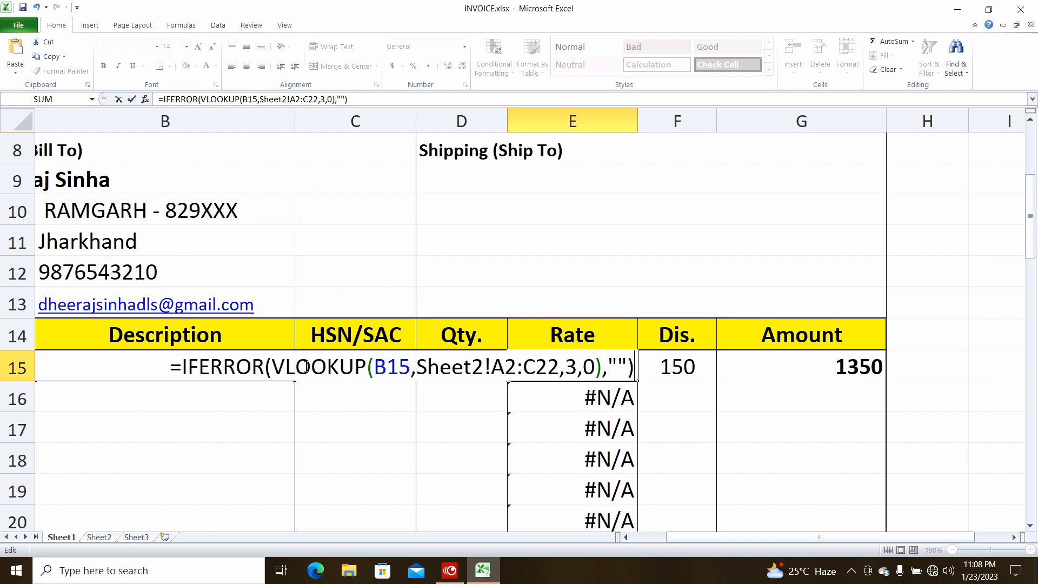
key("Return")
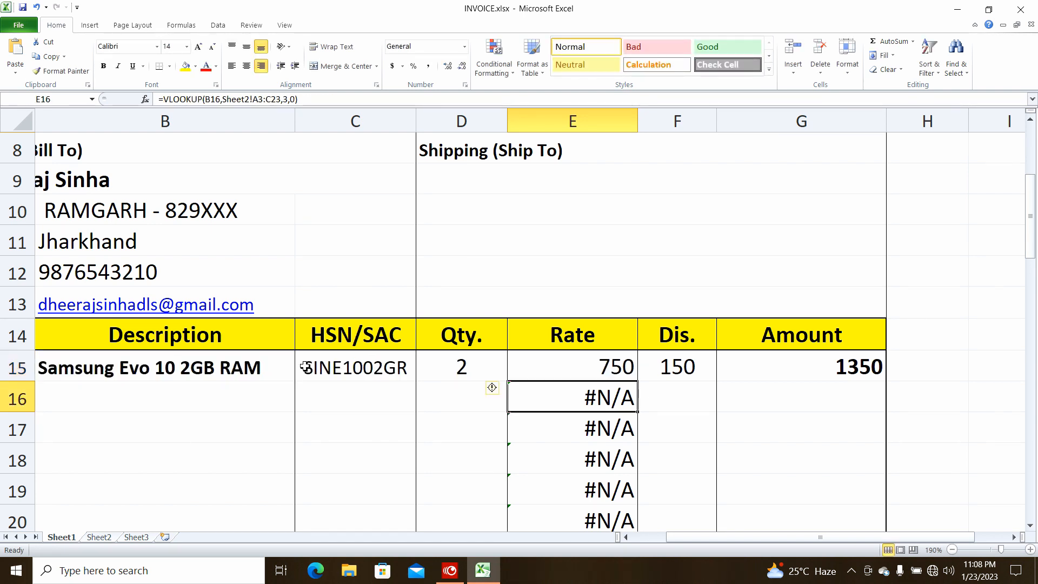
Copy the new E15 formula down to E30, clearing the #N/A values
left_click(575, 365)
left_click_drag(638, 382, 629, 491)
scroll(561, 322, "up", 3)
left_click(537, 315)
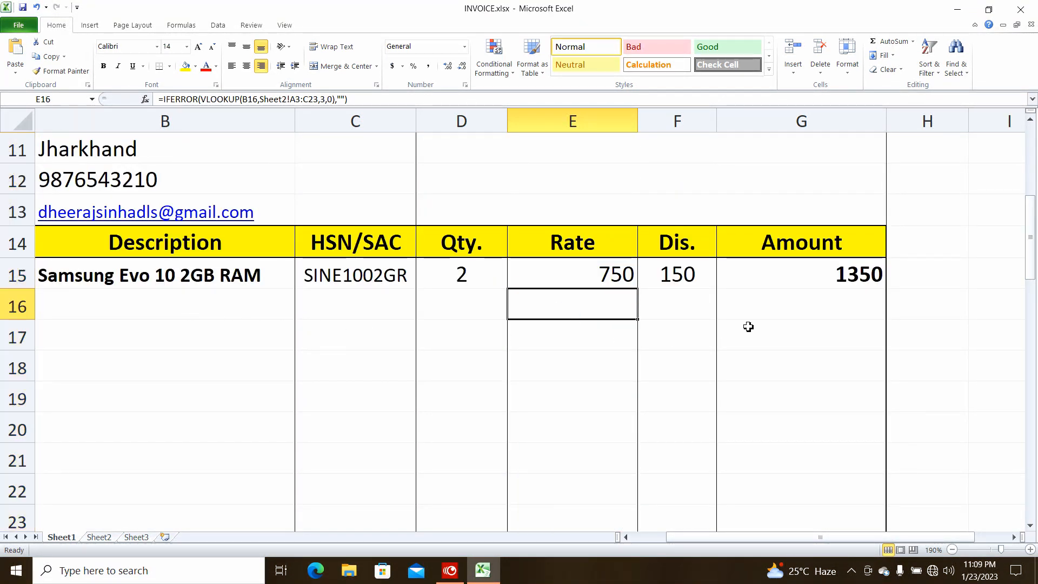
left_click_drag(698, 538, 666, 539)
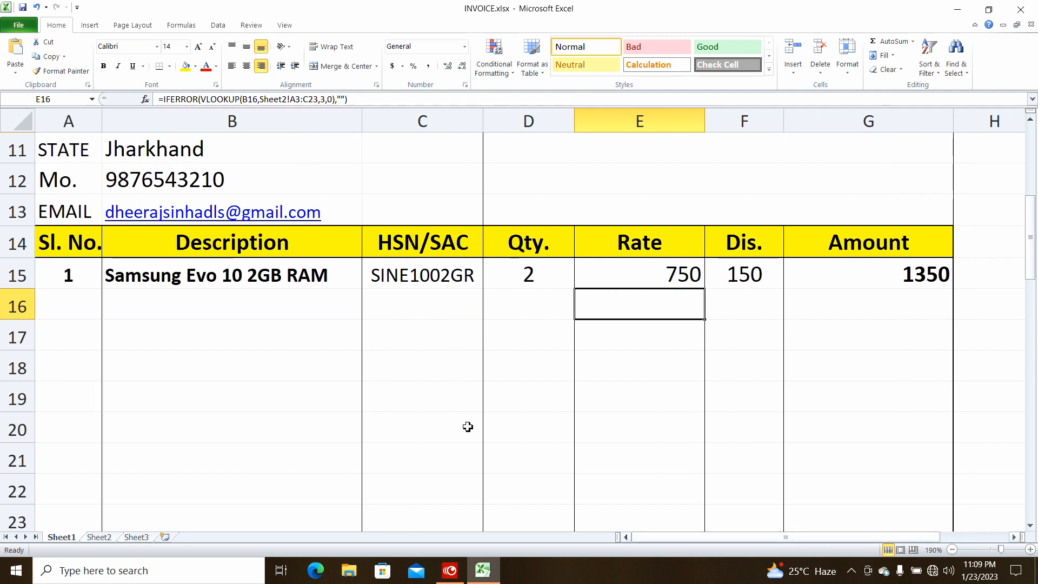
Enter invoice line 2: serial 2, Samsung 105 Wired Mouse, quantity 1
left_click(86, 300)
type("2")
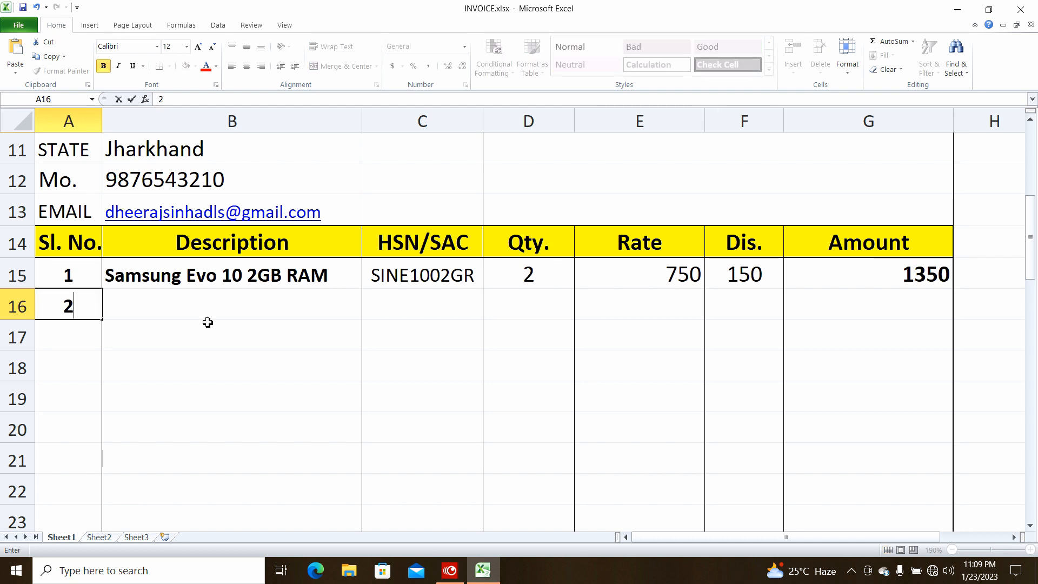
left_click(204, 309)
left_click(366, 314)
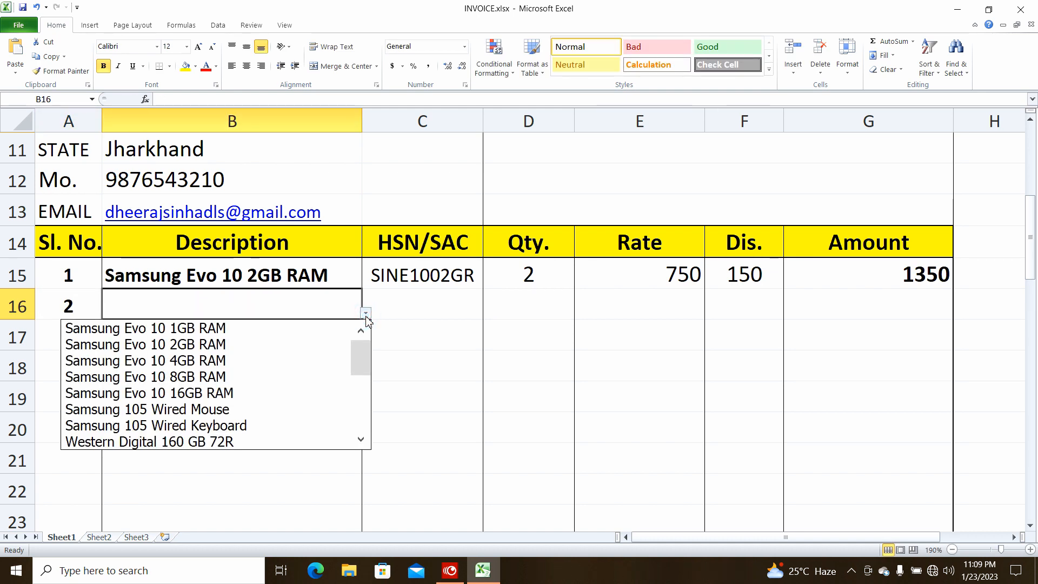
left_click(184, 412)
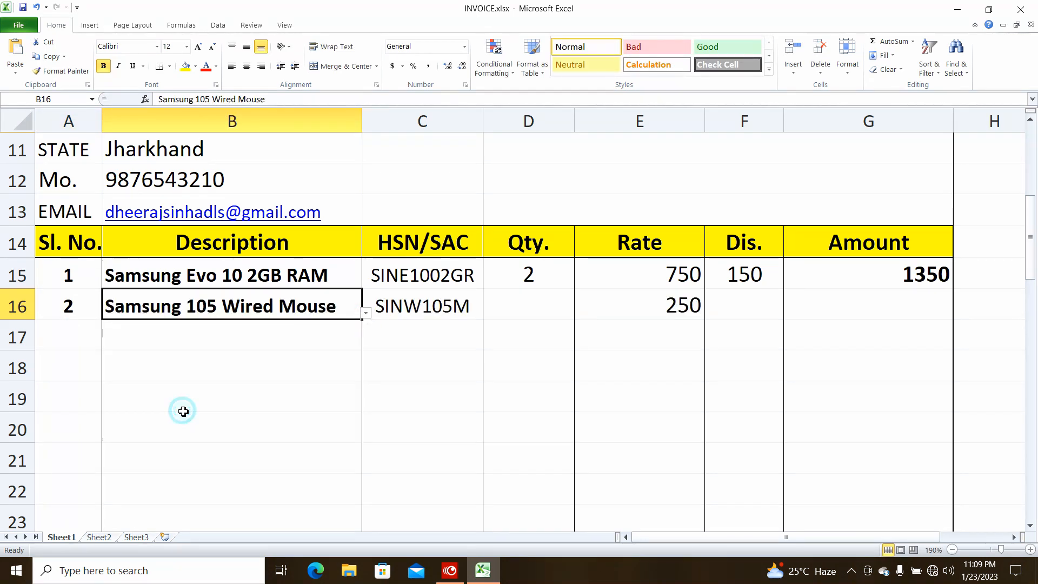
left_click(534, 310)
type("1")
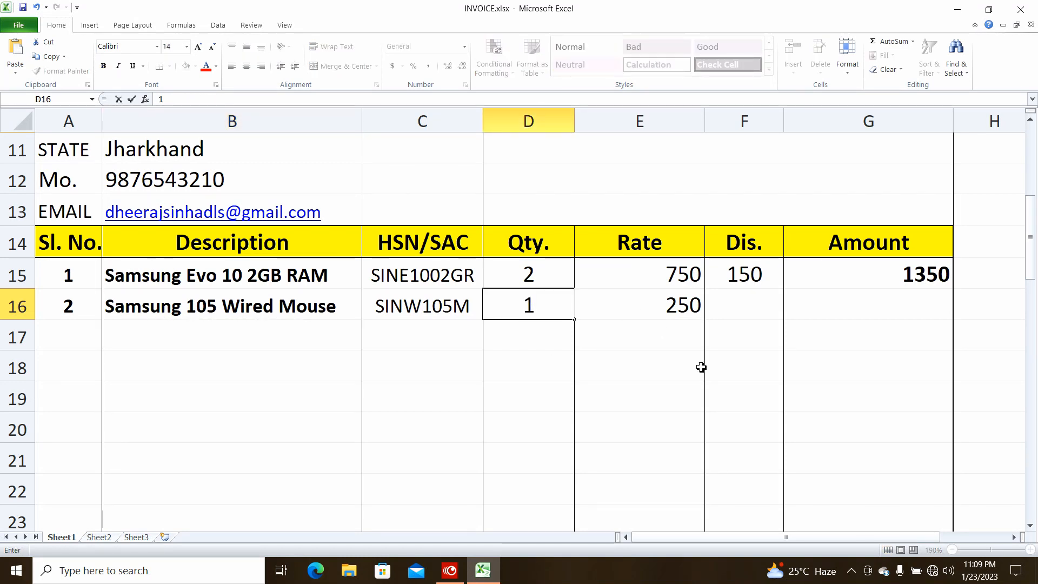
left_click(851, 315)
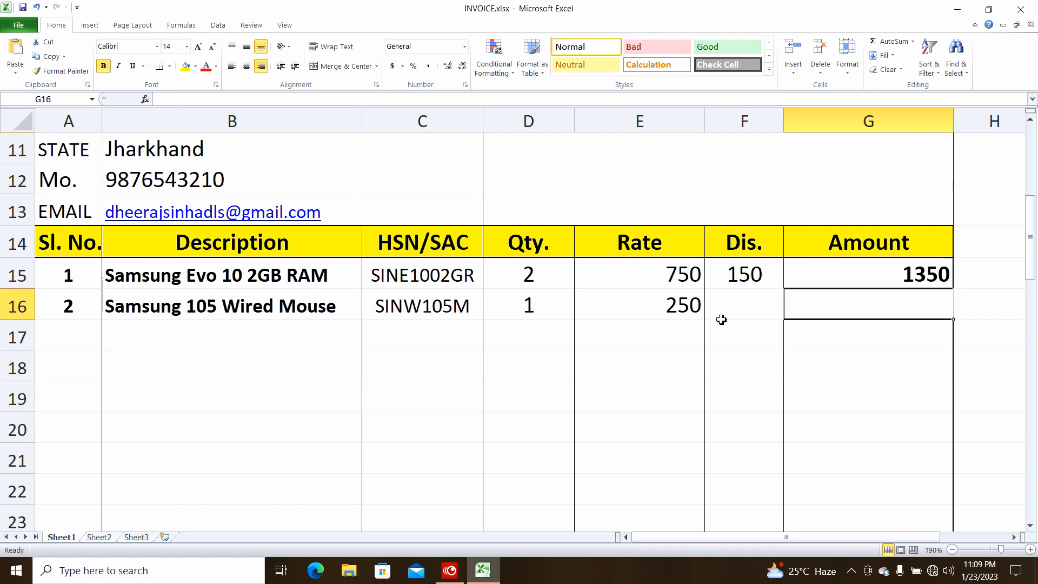
Copy the F15 discount formula down to F30
left_click(740, 280)
left_click_drag(782, 288, 744, 427)
scroll(738, 437, "up", 4)
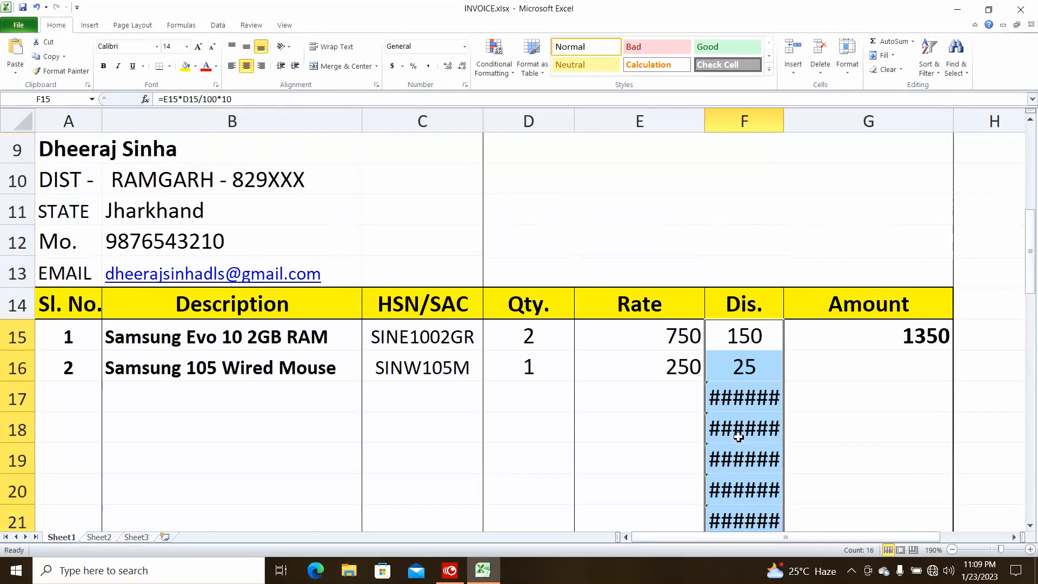
left_click(727, 336)
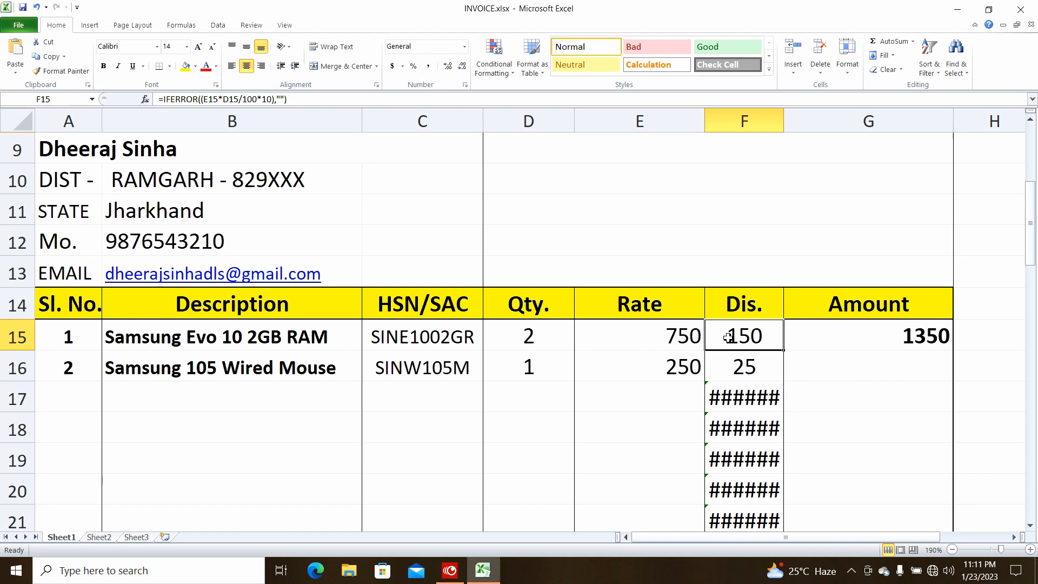
Undo the last change and make F15 =IFERROR((E15*D15/100*10),"")
key("ctrl+z")
double_click(727, 336)
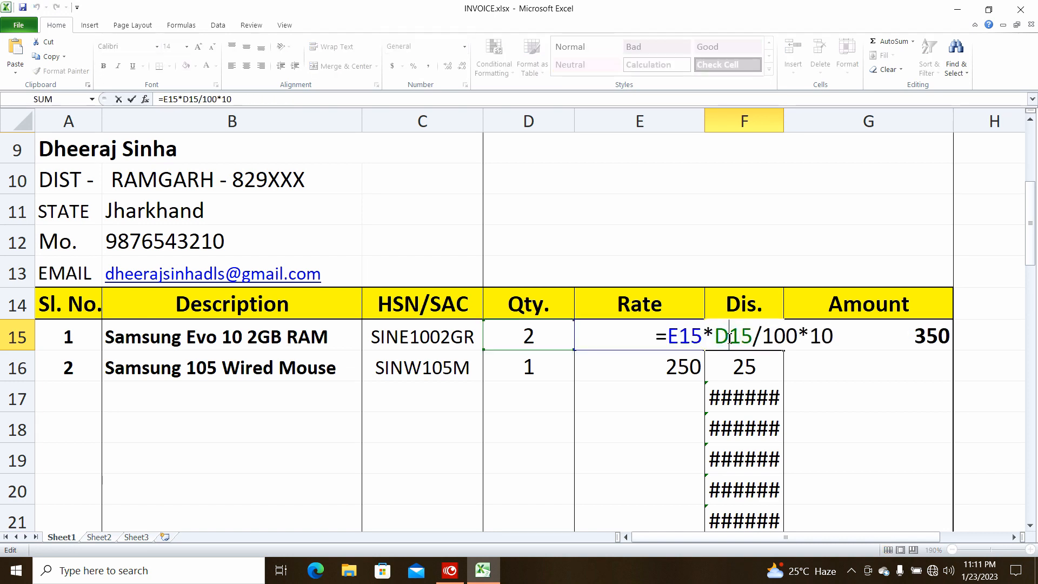
left_click(675, 336)
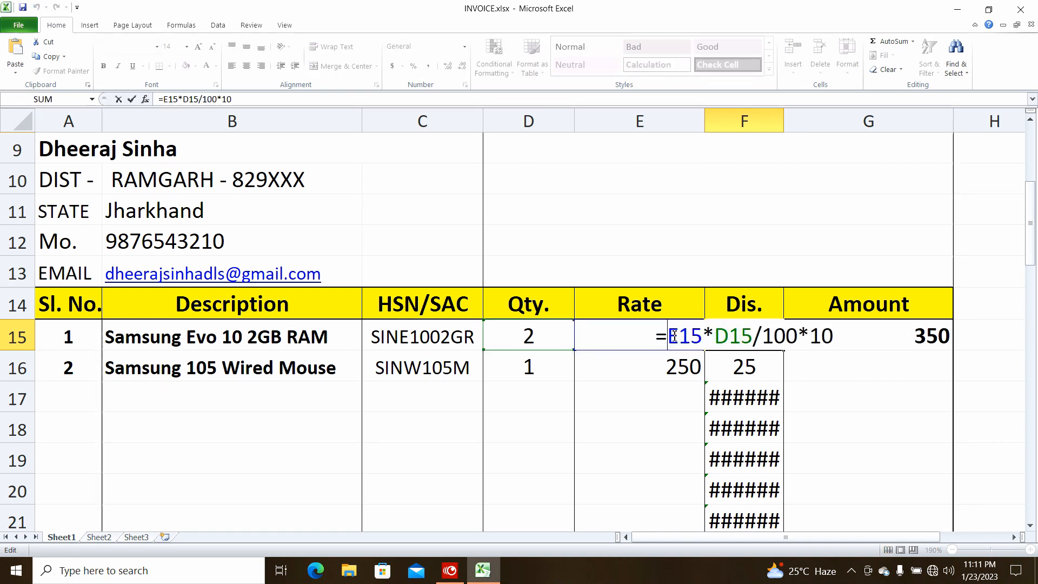
type("i")
key("Down")
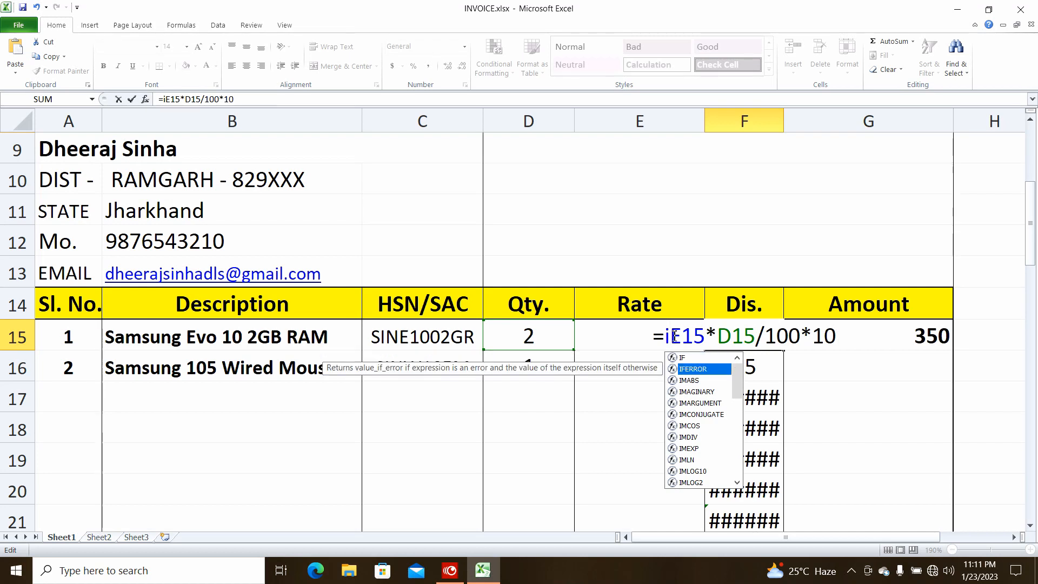
key("Tab")
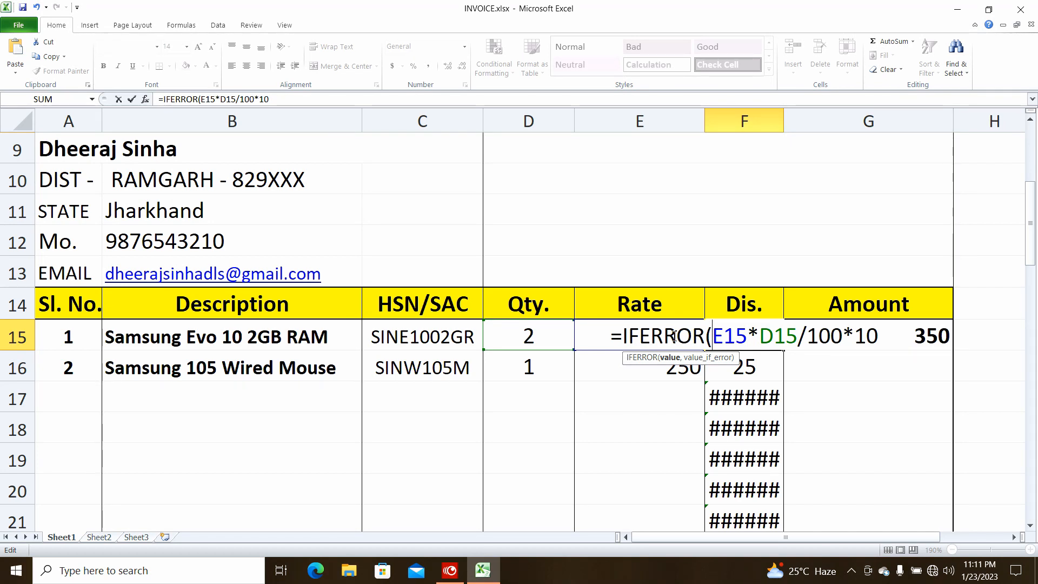
type("(")
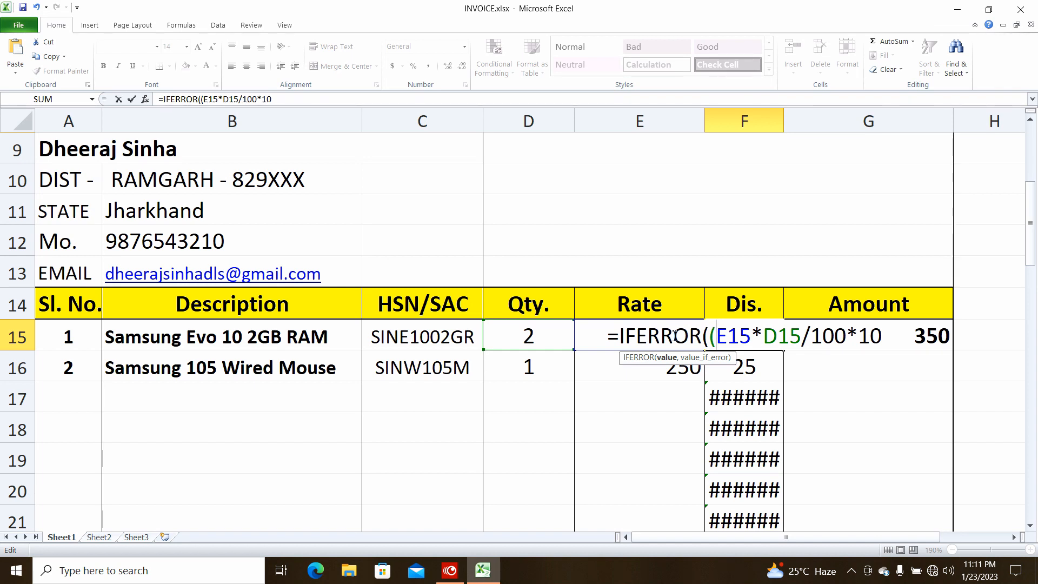
key("Right")
key("Right")
type(")")
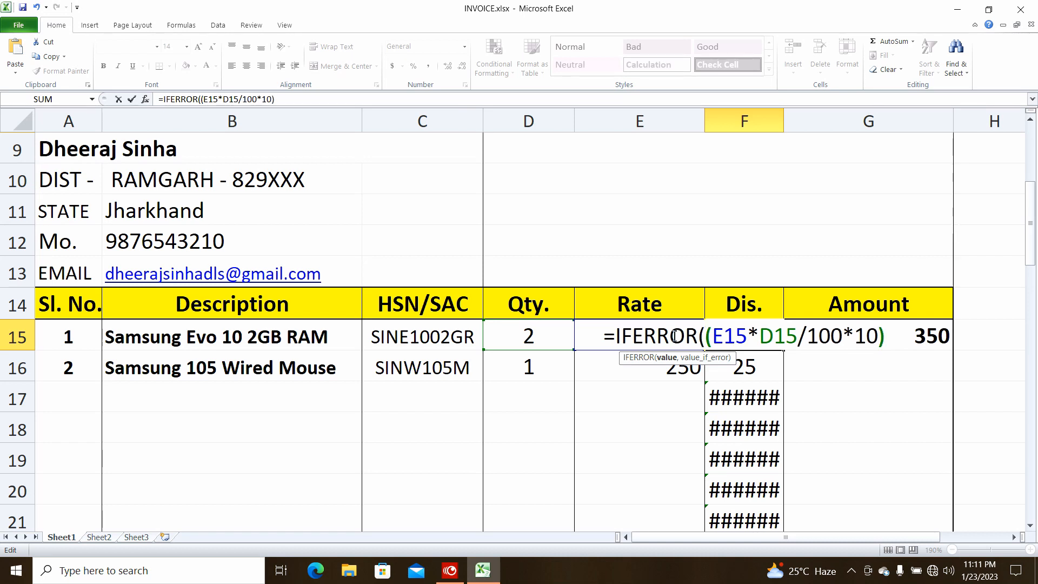
type(",\"\"")
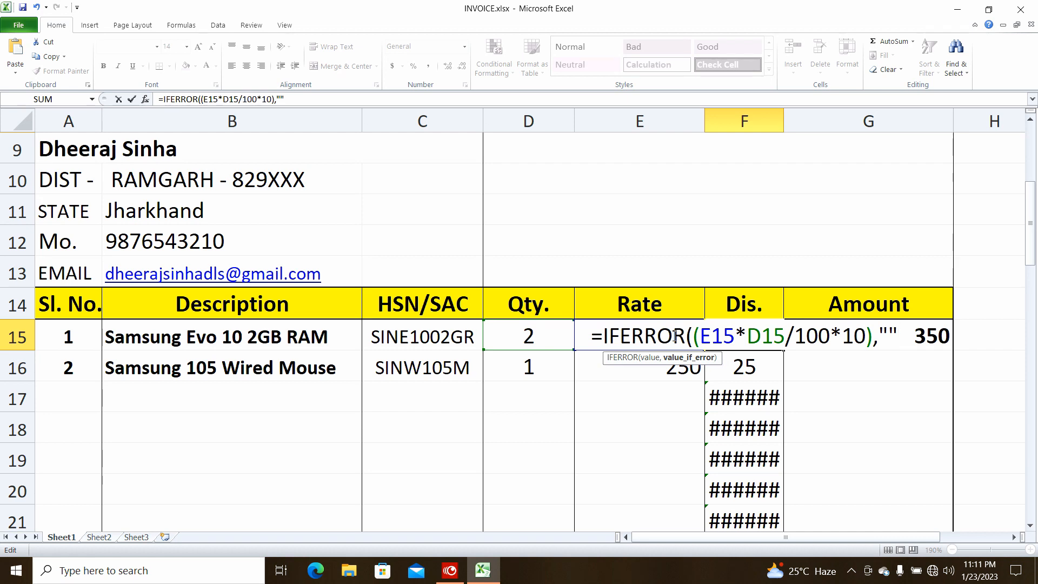
type(")")
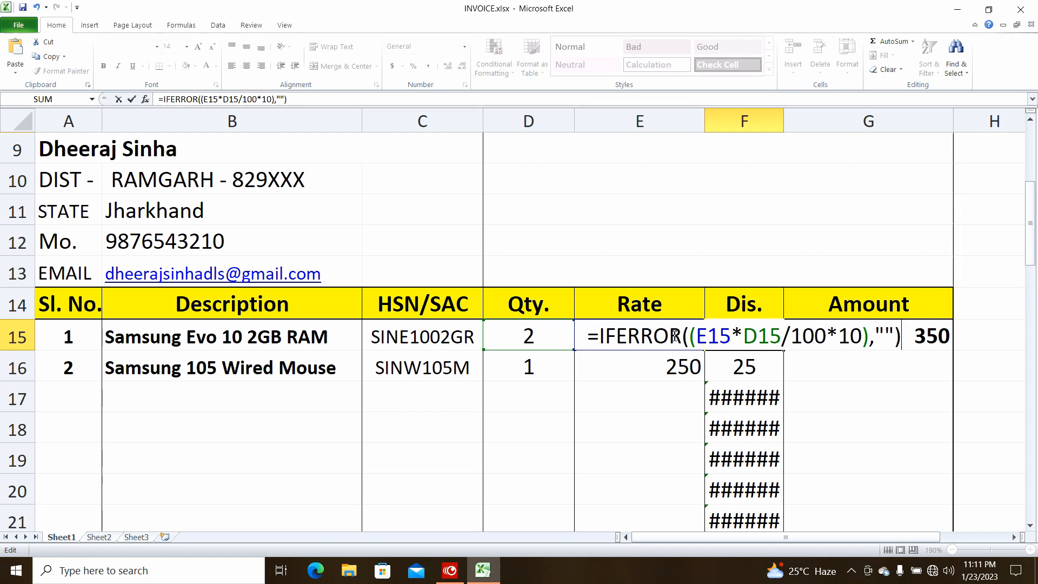
key("Return")
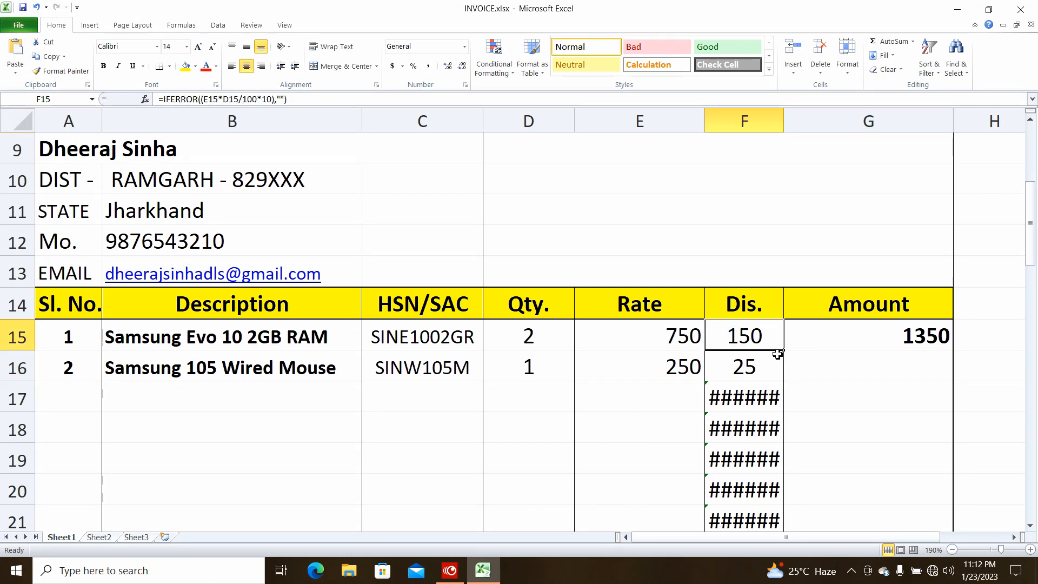
Copy the error-proof discount formula down column F to row 30
left_click_drag(785, 352, 788, 376)
scroll(744, 302, "up", 4)
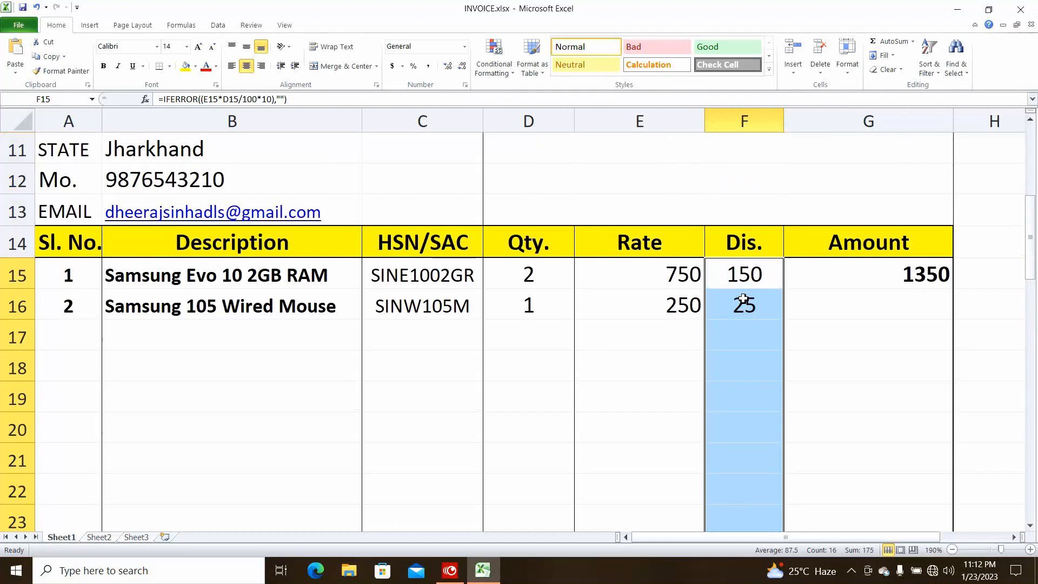
left_click(741, 333)
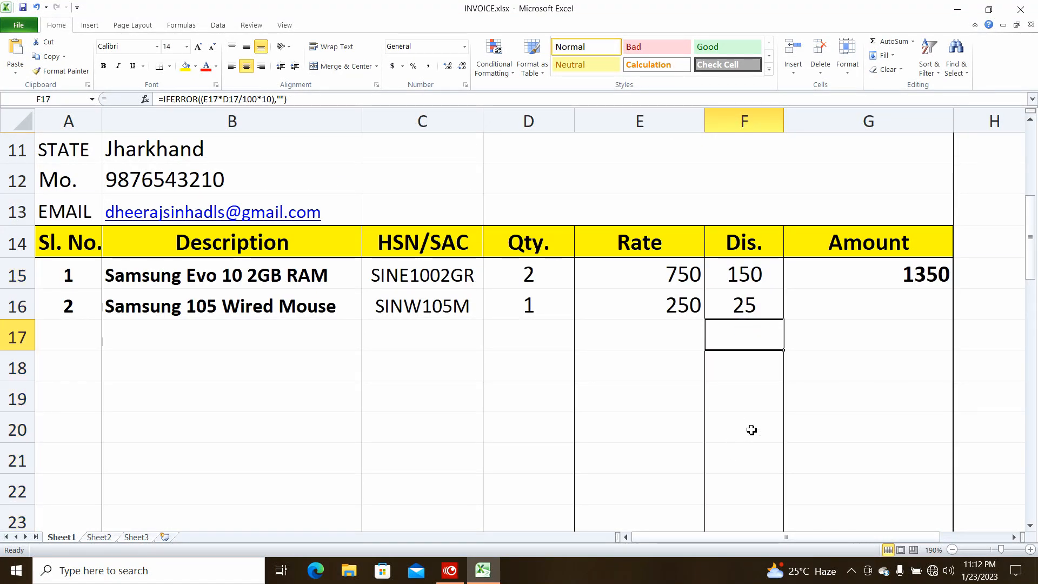
Copy the original G15 Amount formula down column G and check it in G17
left_click(907, 278)
left_click_drag(954, 292, 939, 370)
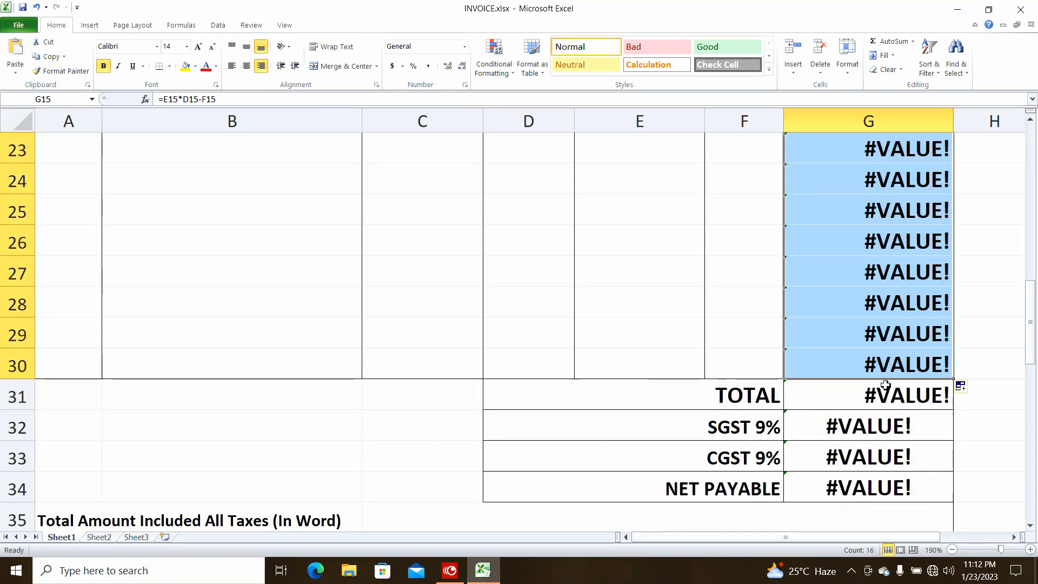
scroll(887, 384, "up", 5)
scroll(885, 385, "down", 3)
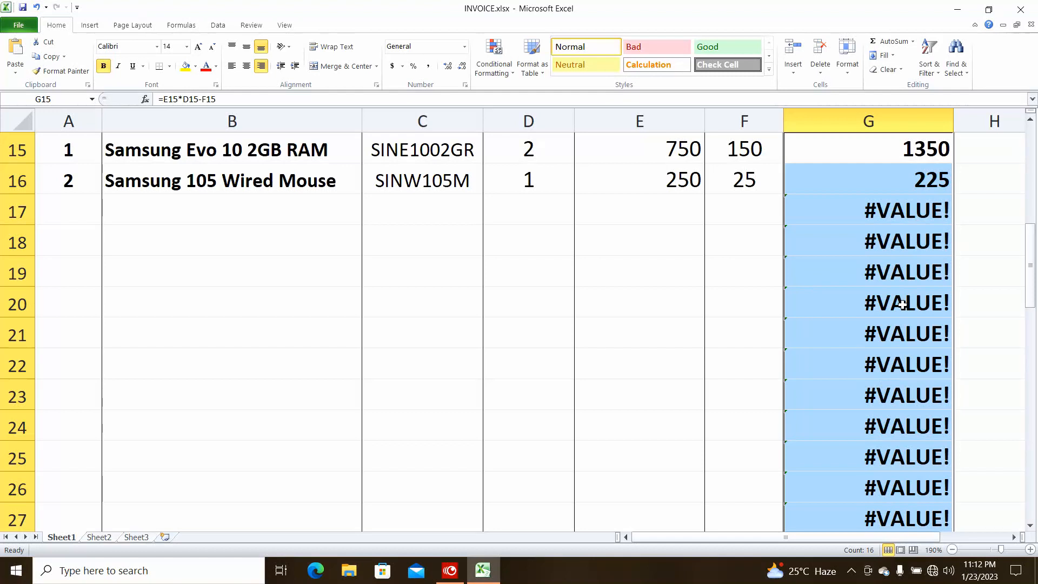
left_click(866, 221)
scroll(866, 222, "up", 1)
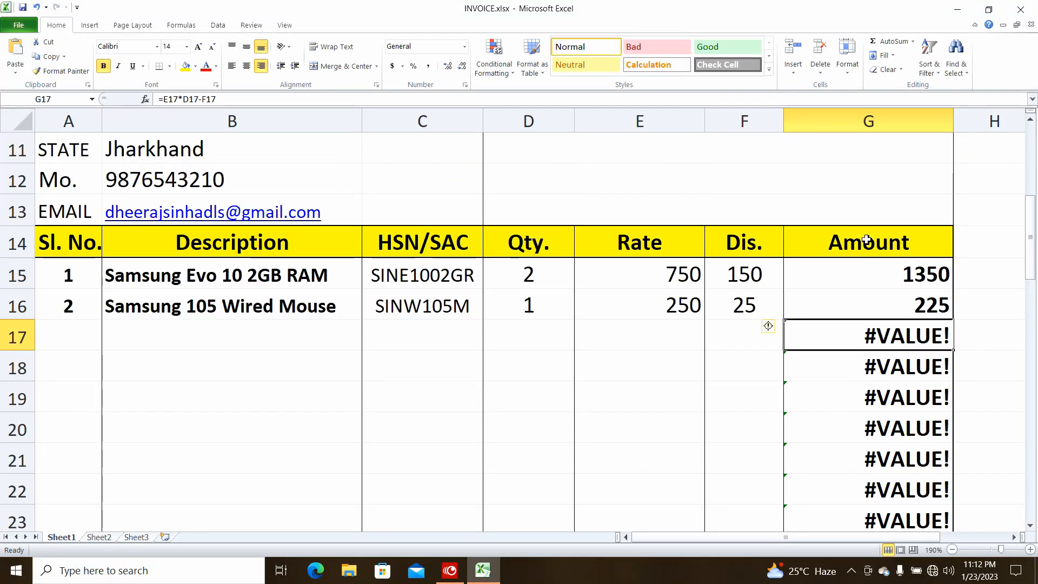
Change the G15 Amount formula to =IFERROR((E15*D15-F15),"")
double_click(870, 274)
left_click(823, 275)
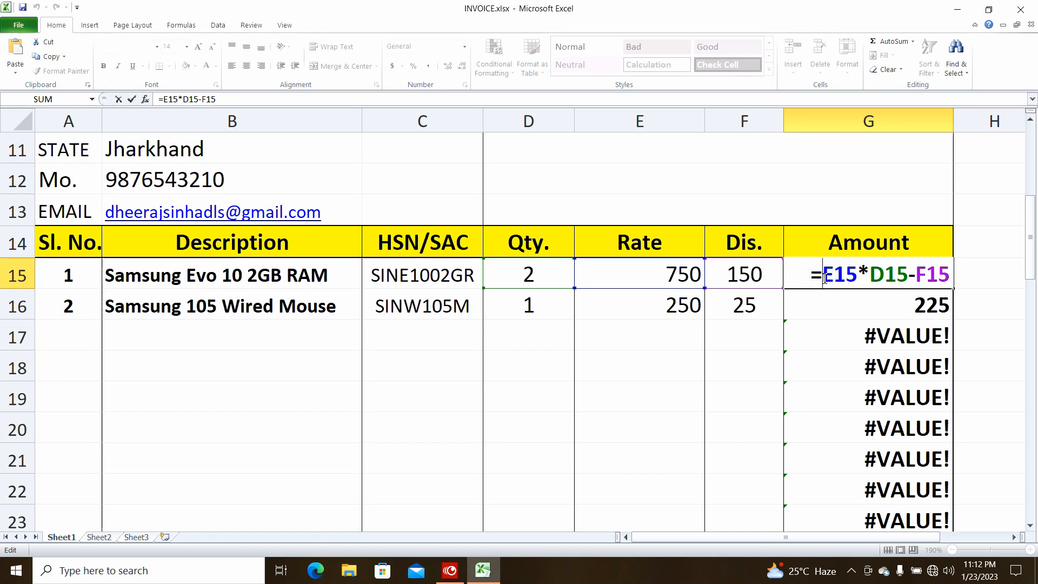
type("if")
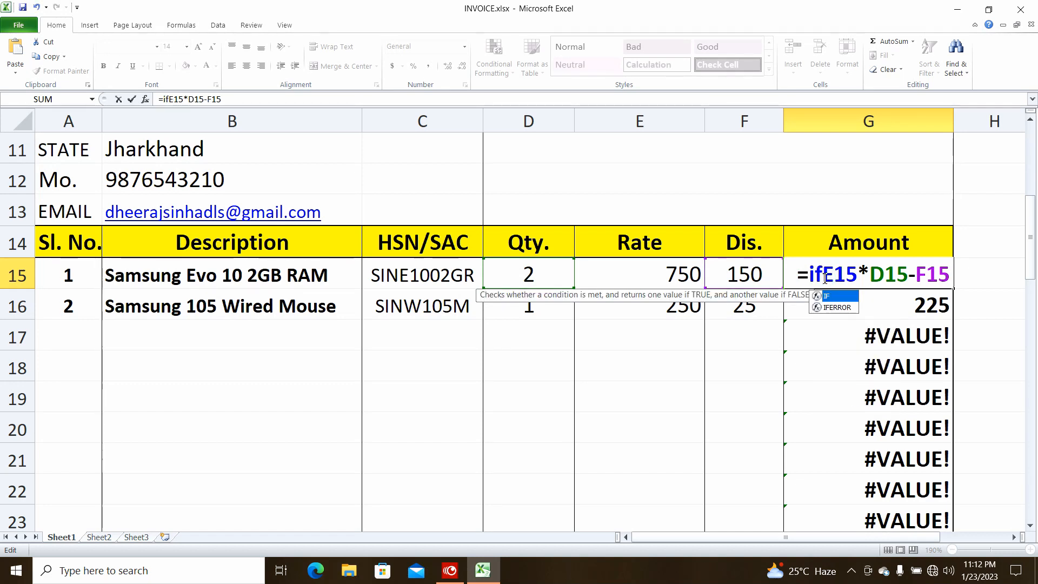
key("Down")
key("Tab")
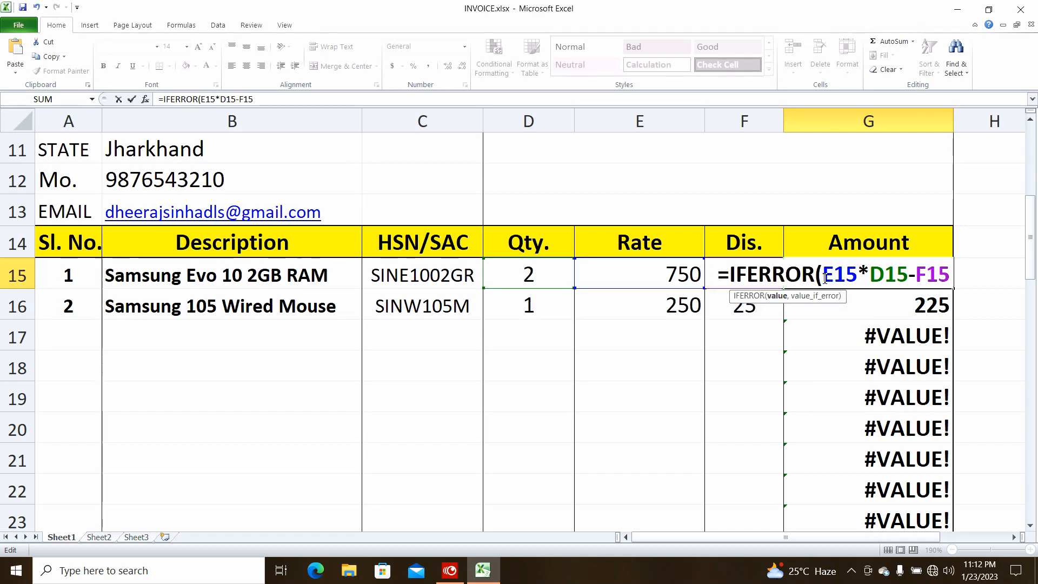
type("(")
key("Right")
key("Right")
key("Right")
key("Right")
key("Right")
key("Right")
key("Right")
key("Right")
key("Right")
key("Right")
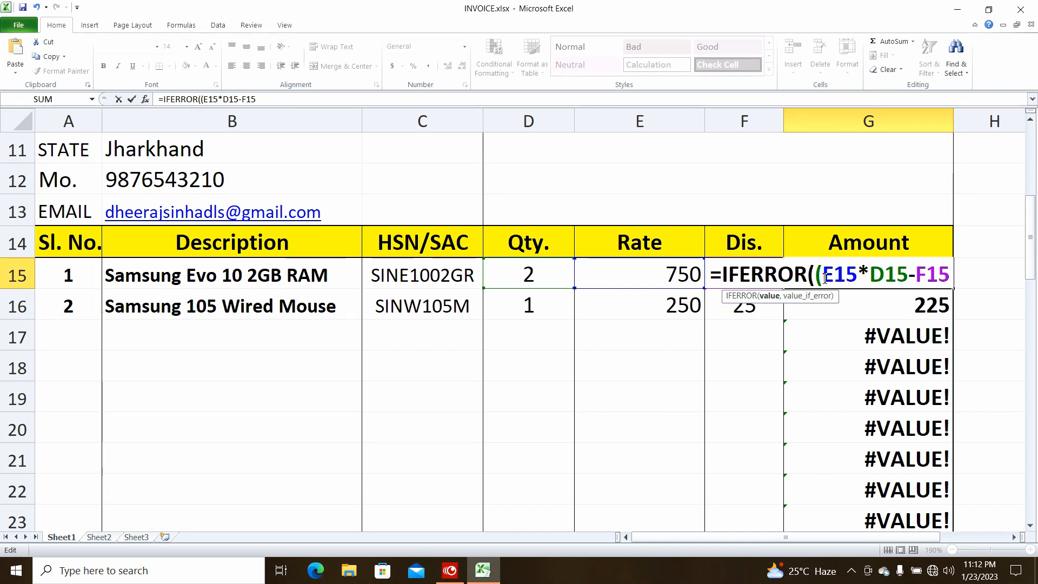
key("Right")
type(")")
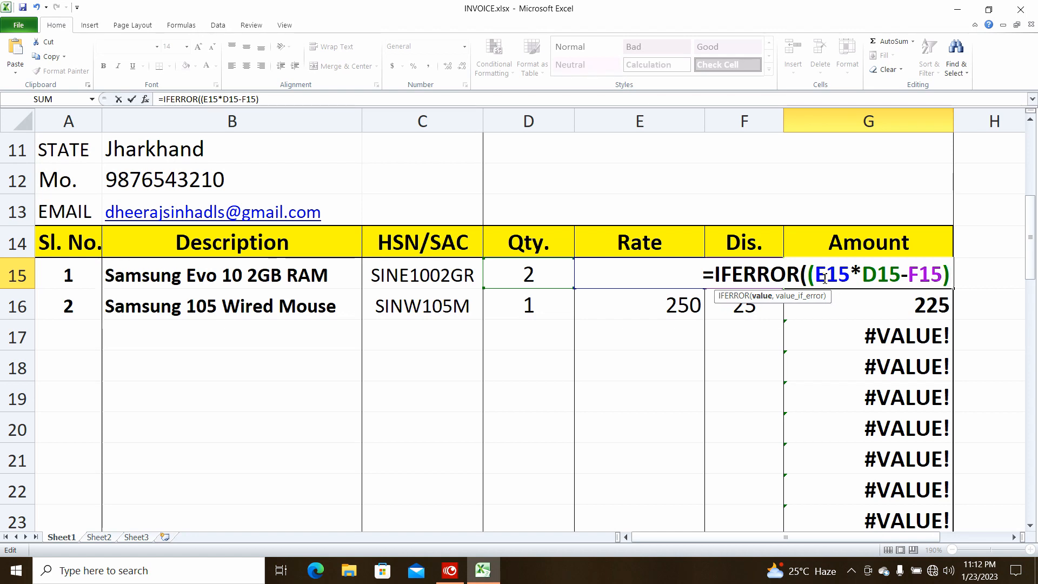
type(",\"\")")
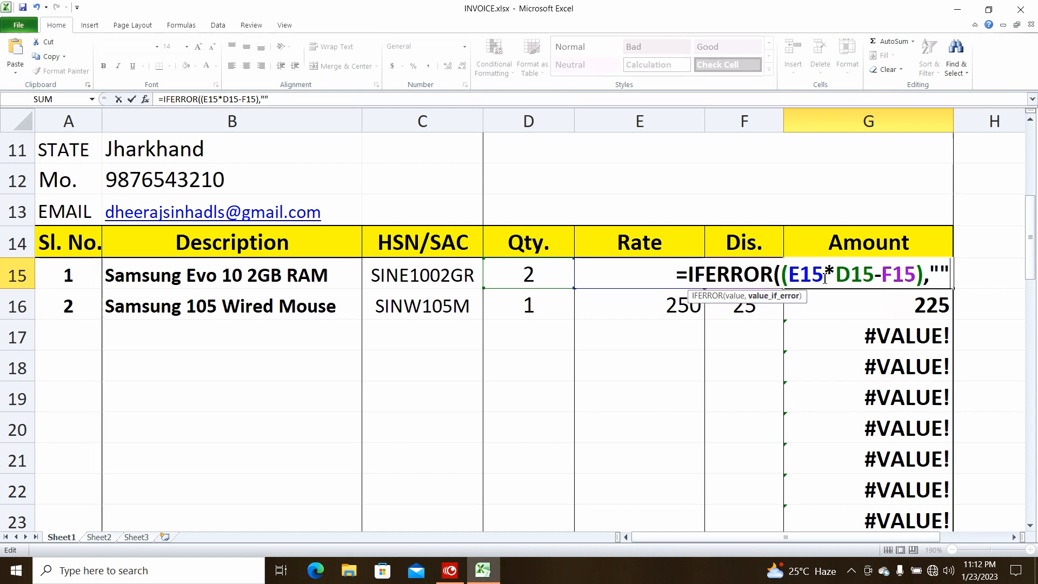
key("Return")
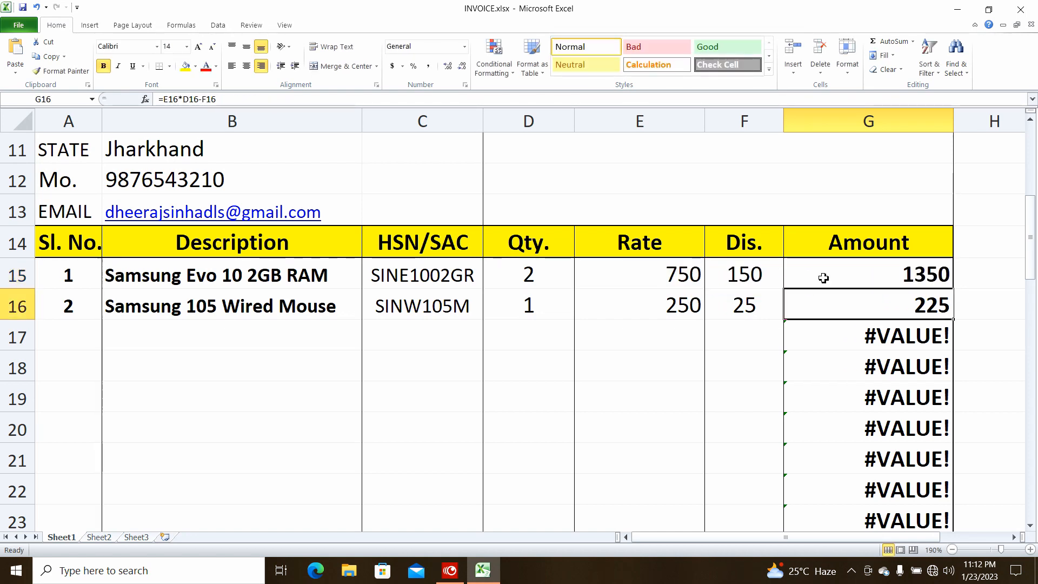
Copy the new Amount formula down to G30, leaving empty rows blank and TOTAL 1575
left_click(852, 279)
left_click_drag(952, 288, 944, 446)
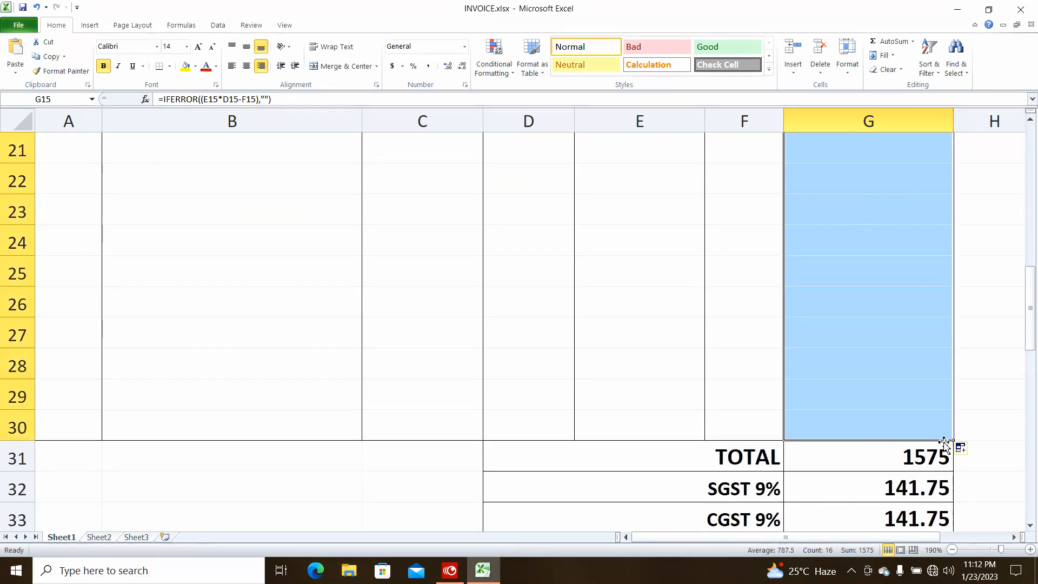
scroll(885, 355, "up", 4)
left_click(877, 365)
scroll(818, 344, "down", 4)
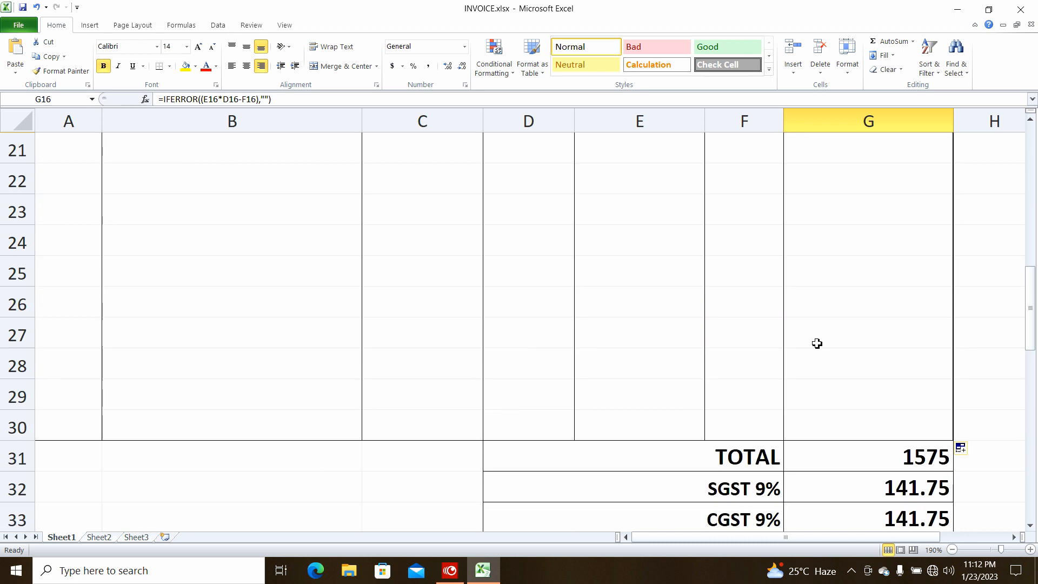
scroll(854, 376, "up", 4)
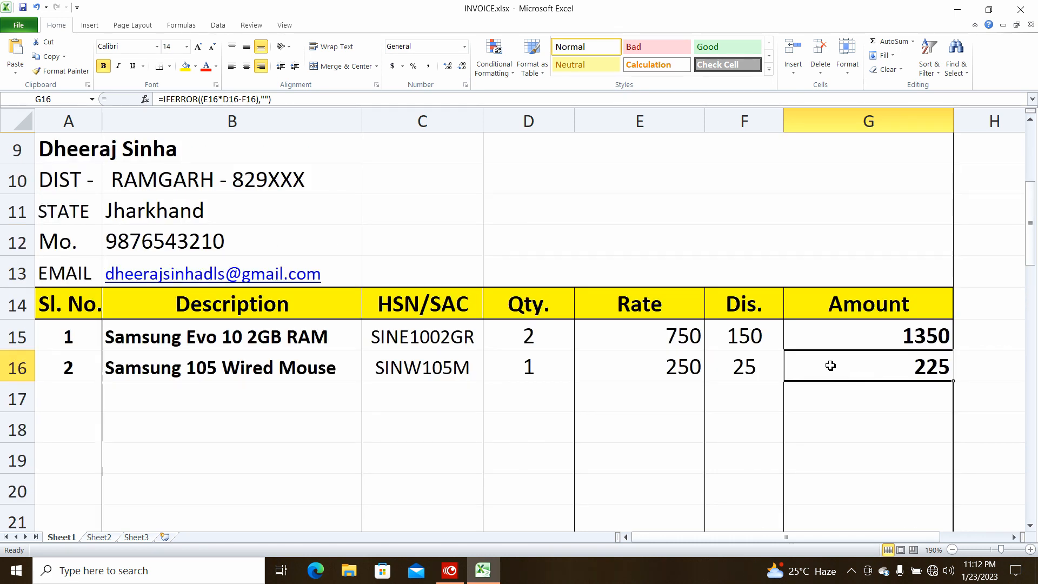
scroll(830, 365, "down", 2, "ctrl")
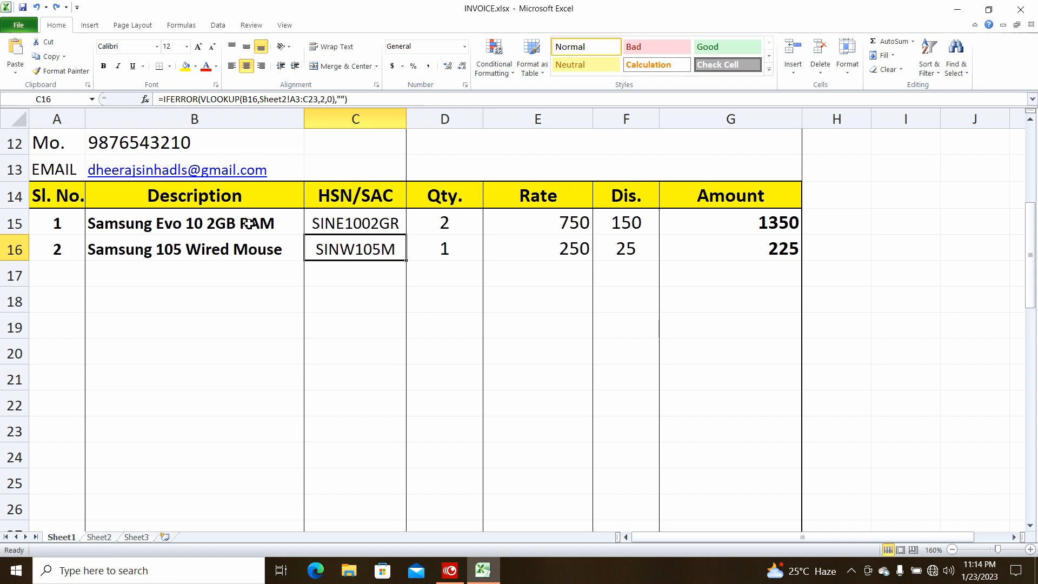
Clear the serial numbers, descriptions and quantities in rows 15–16
left_click_drag(249, 226, 248, 238)
left_click_drag(378, 227, 716, 223)
left_click_drag(369, 224, 706, 245)
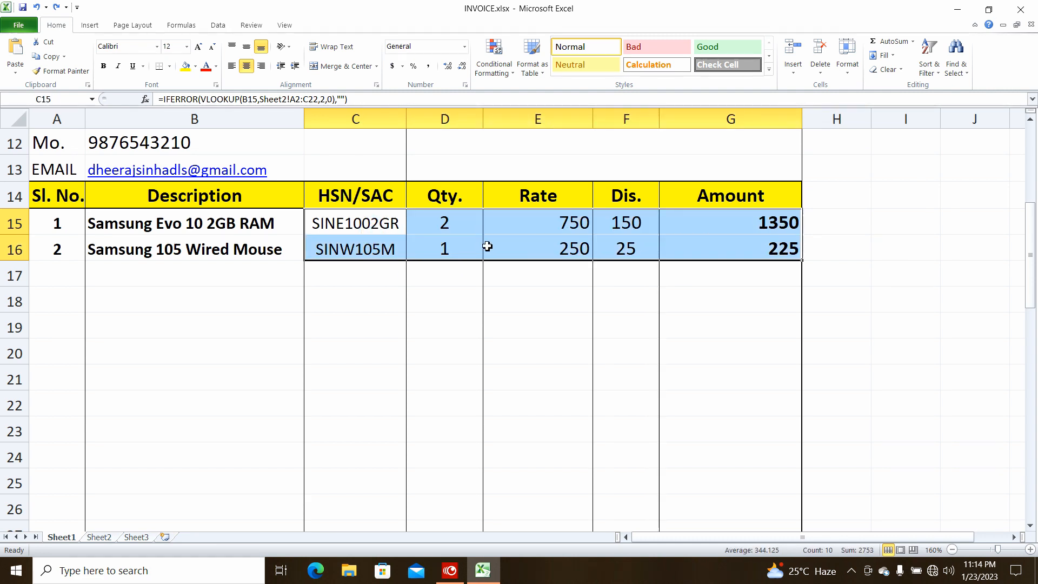
left_click_drag(60, 225, 182, 244)
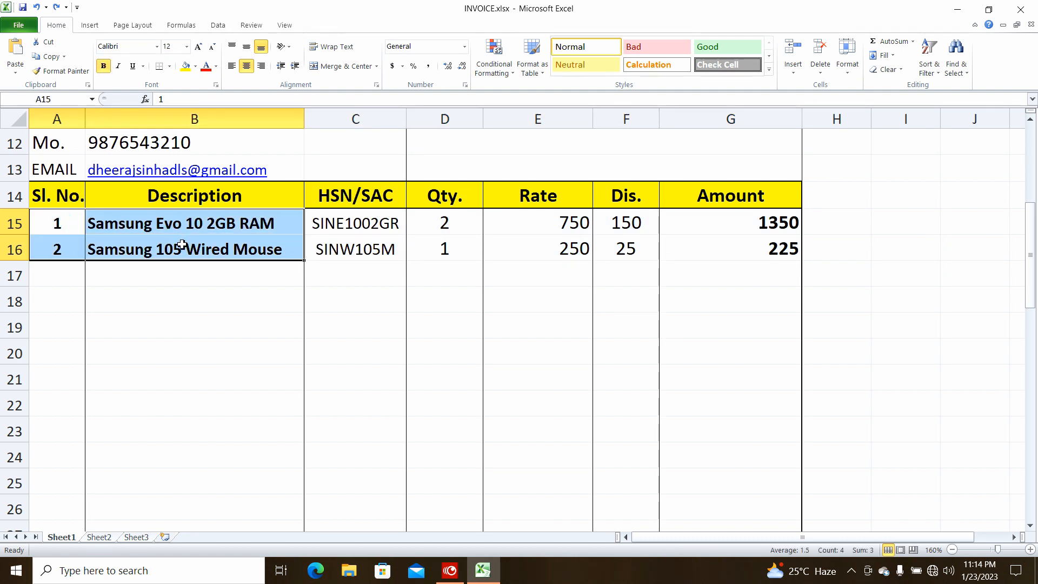
key("Delete")
left_click_drag(443, 223, 447, 259)
key("Delete")
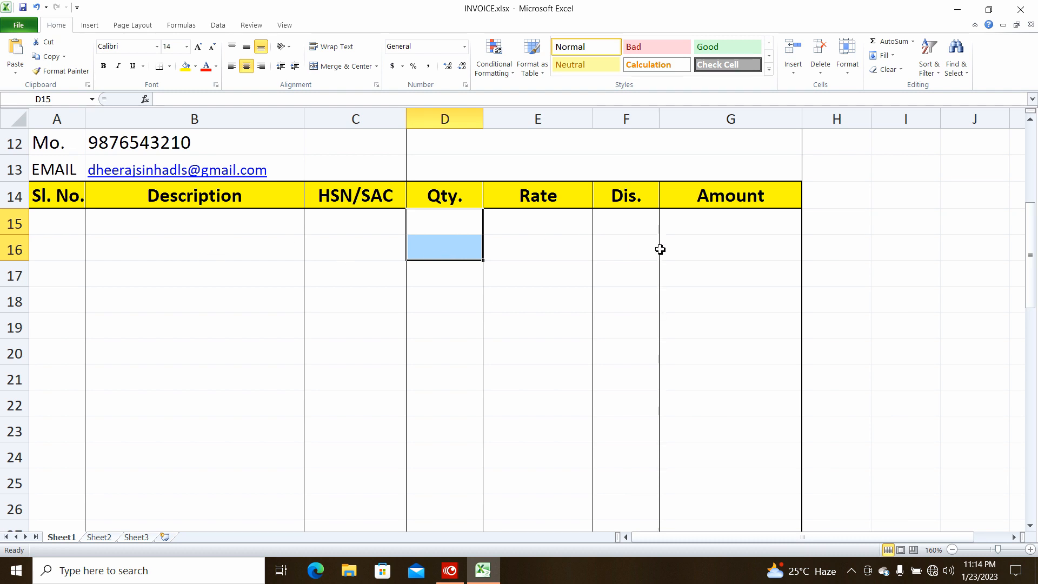
Inspect the lookup and calculation formulas in C15, E15, F15 and G15
left_click(341, 224)
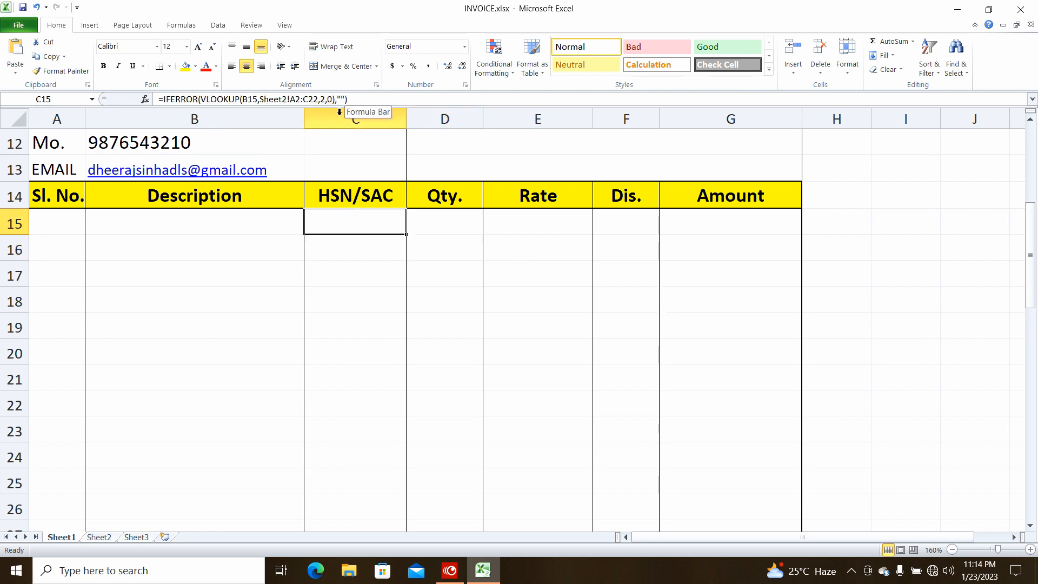
left_click(538, 223)
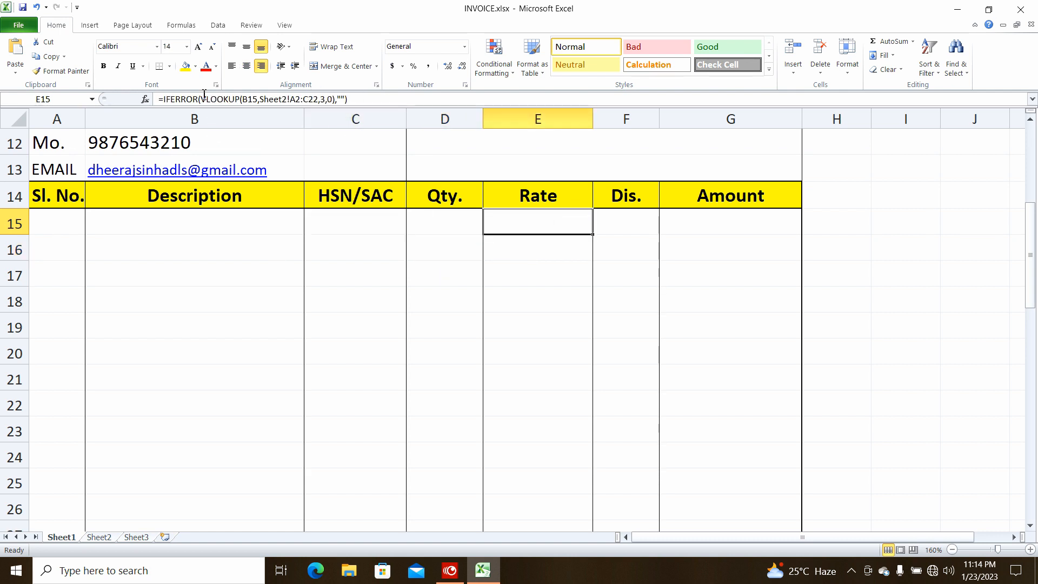
left_click(611, 222)
left_click(710, 215)
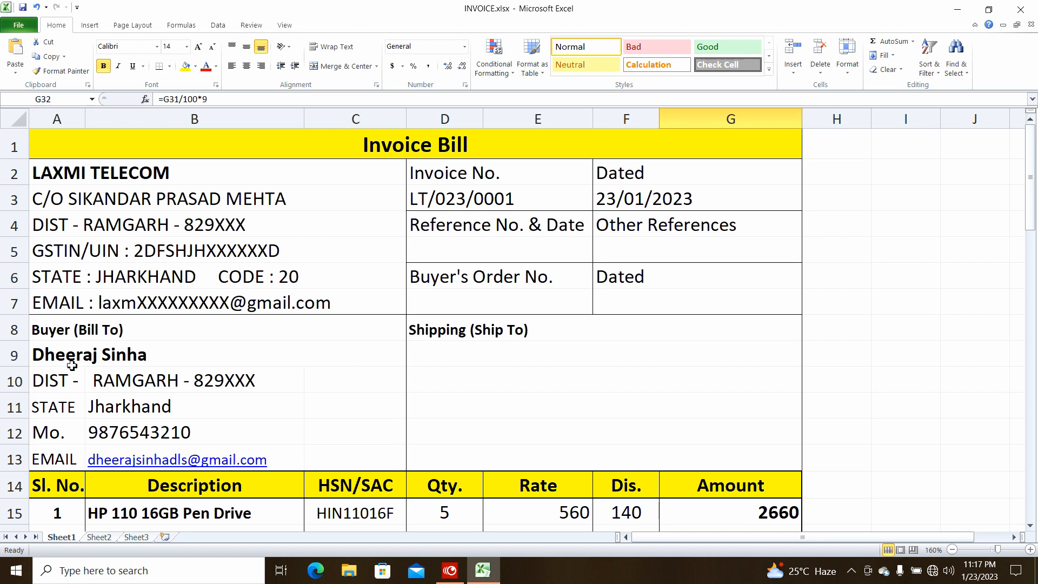
Delete the pen drive line's serial number, description and quantity from rows 15–16
scroll(572, 357, "down", 3)
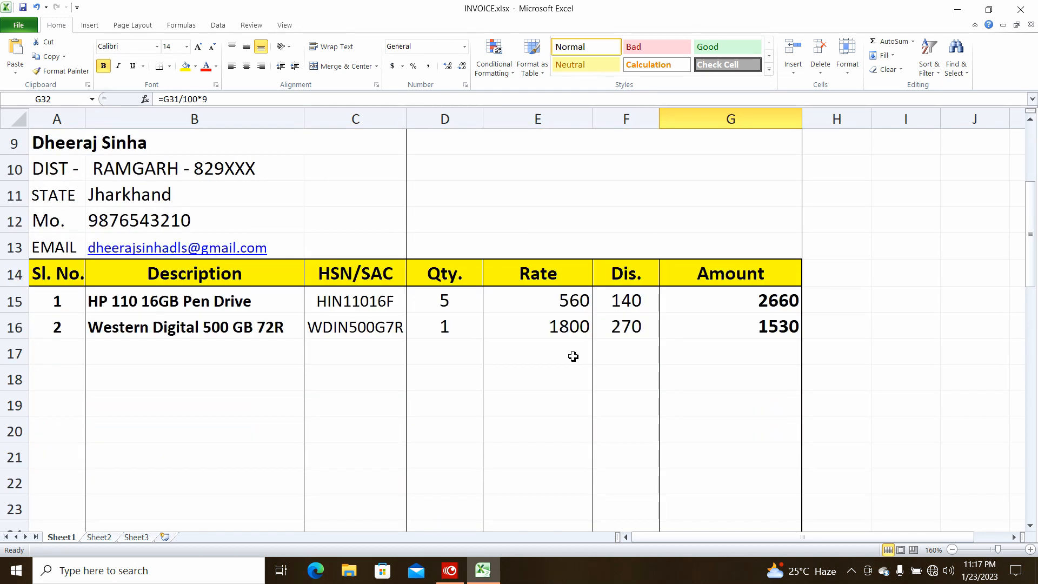
scroll(573, 357, "up", 3)
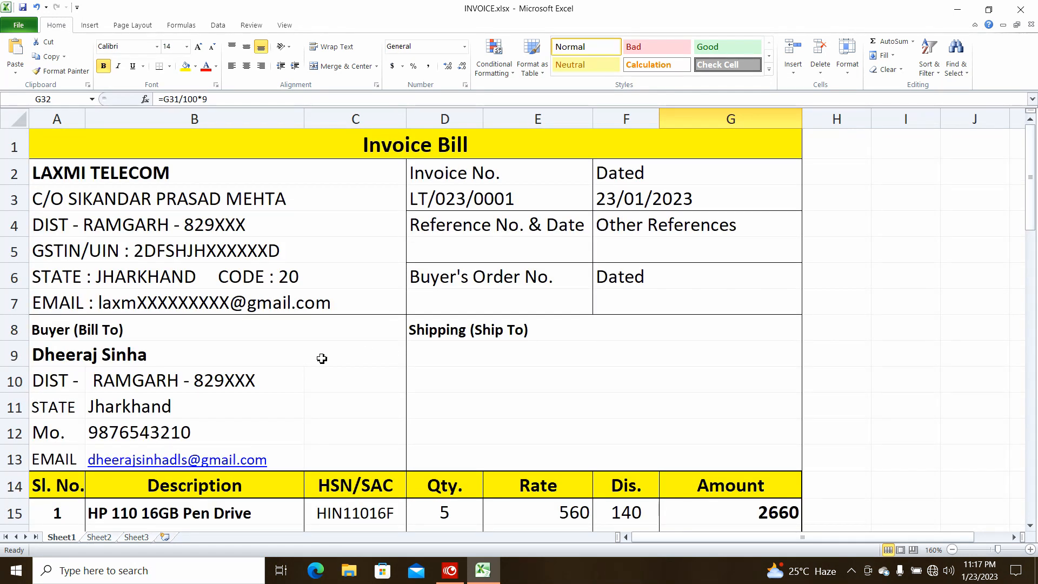
scroll(249, 360, "down", 2)
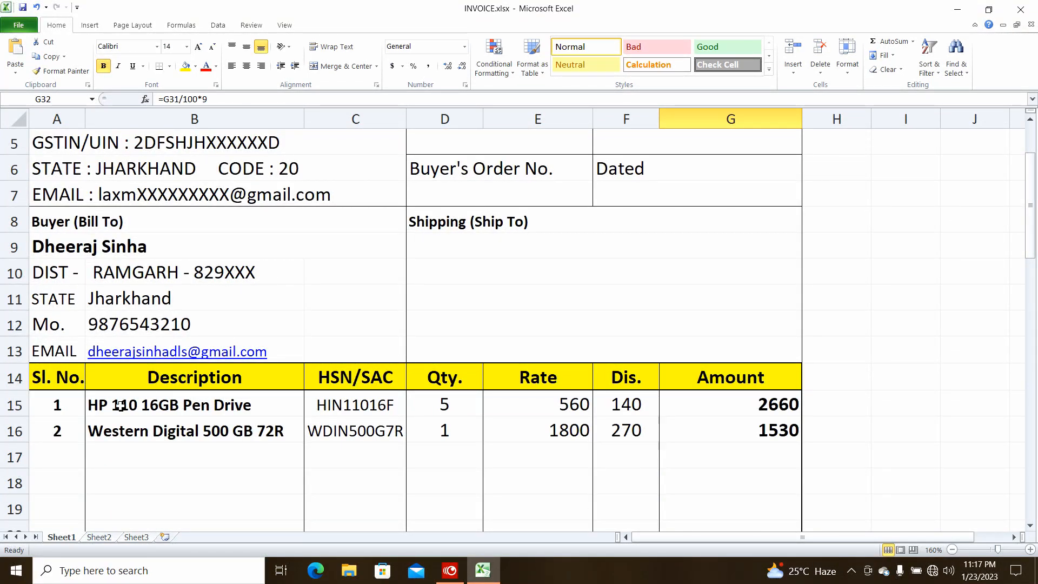
left_click_drag(71, 405, 134, 441)
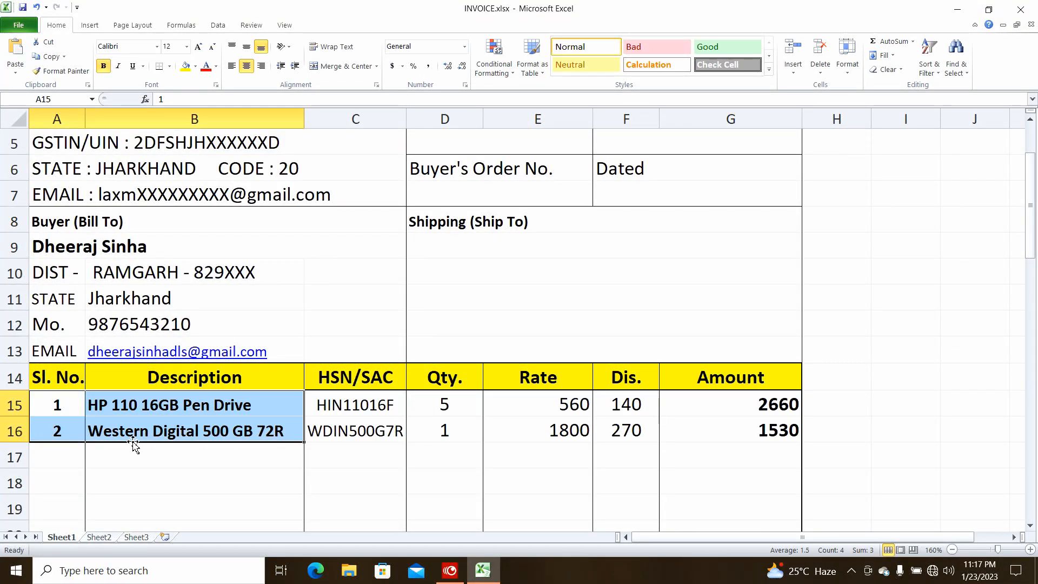
key("Delete")
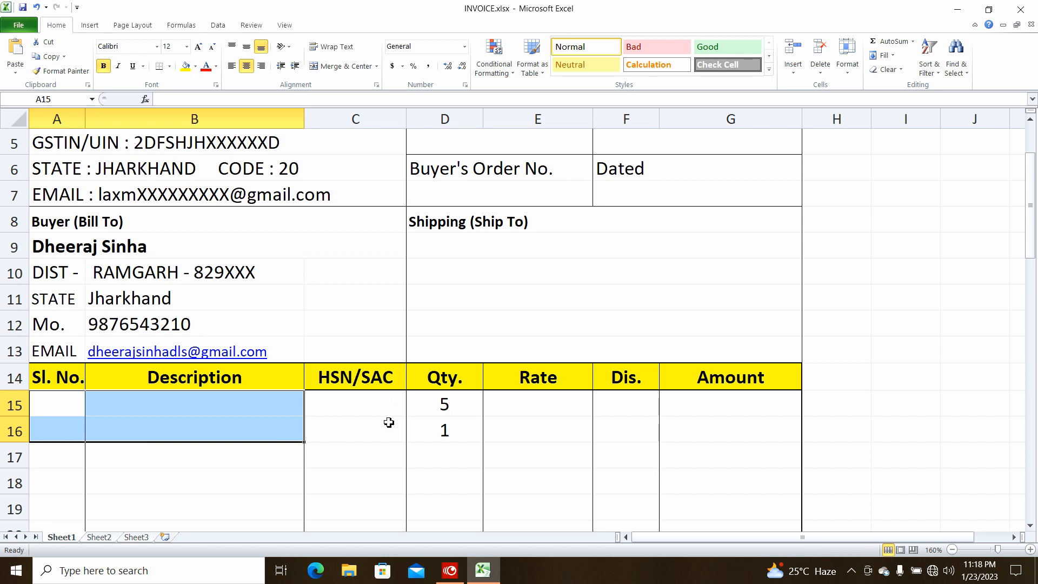
left_click_drag(432, 406, 436, 442)
key("Delete")
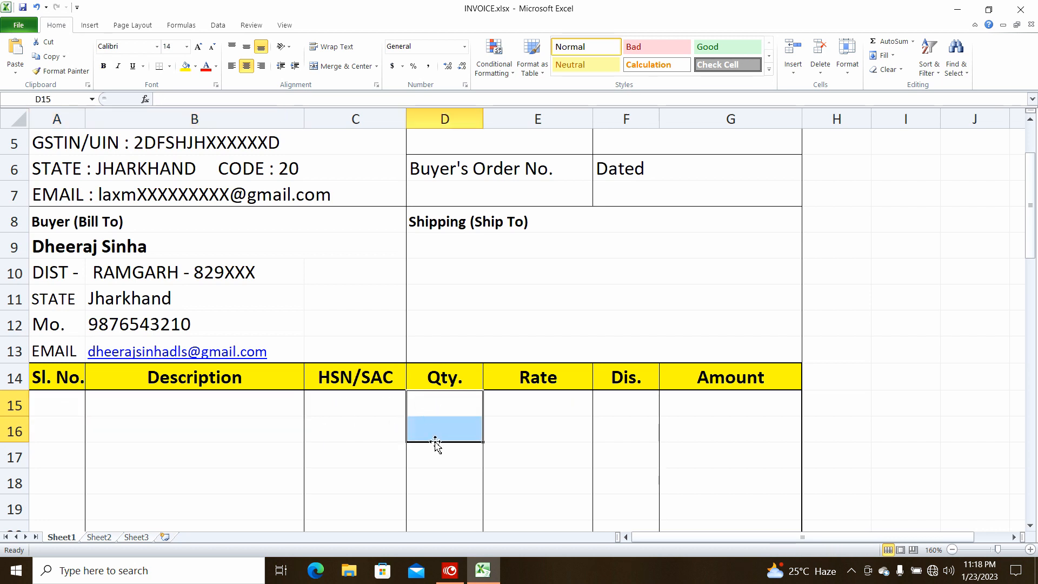
Inspect the HSN/SAC, Rate, Dis. and Amount columns by selecting their headers
left_click(344, 365)
left_click(364, 118)
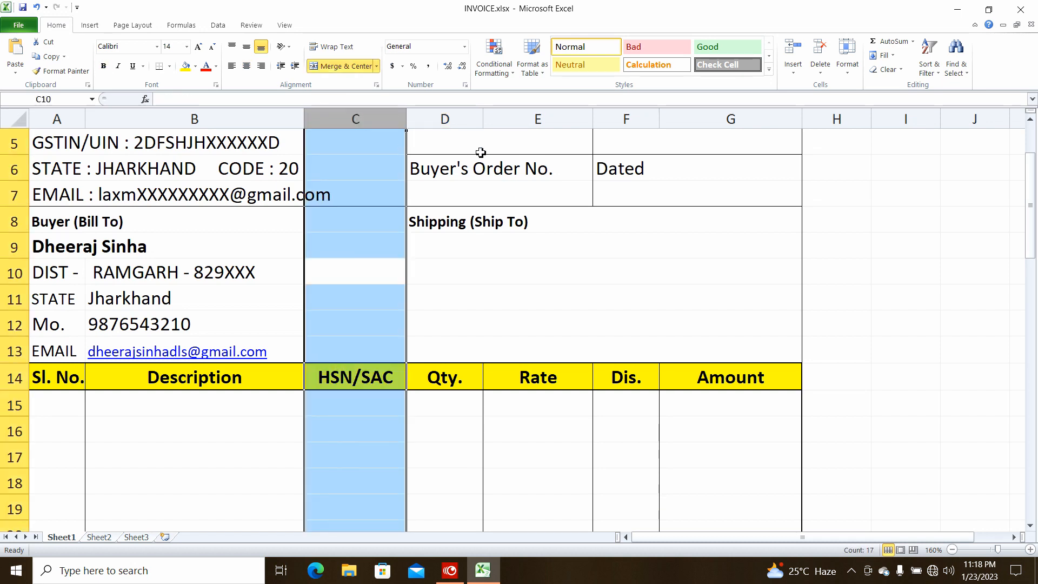
left_click(547, 116)
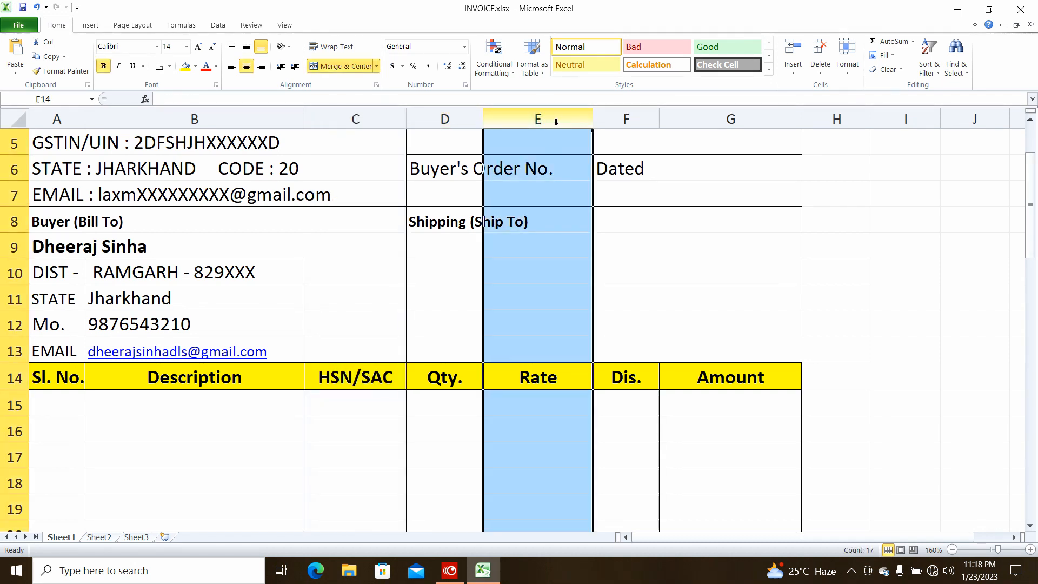
left_click(624, 115)
left_click(693, 114)
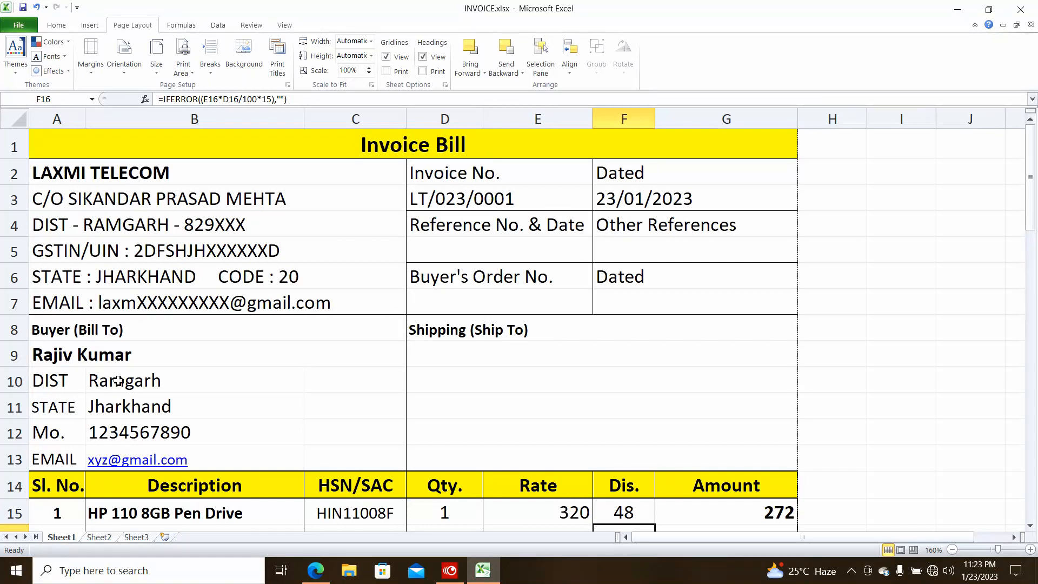
Clear the previous buyer's name, district, state, mobile and e-mail
left_click(111, 356)
key("Delete")
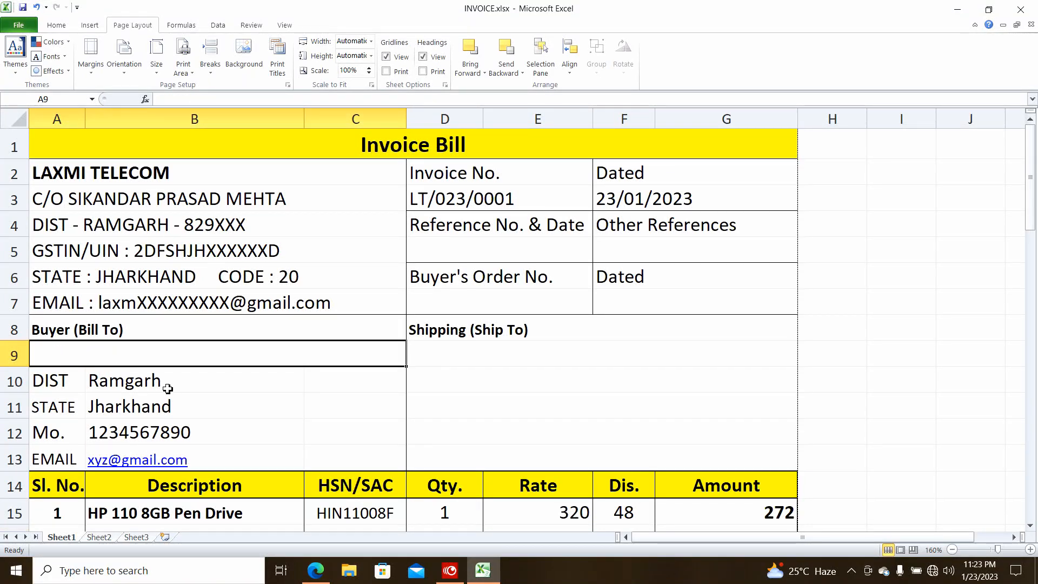
left_click_drag(154, 381, 156, 460)
key("Delete")
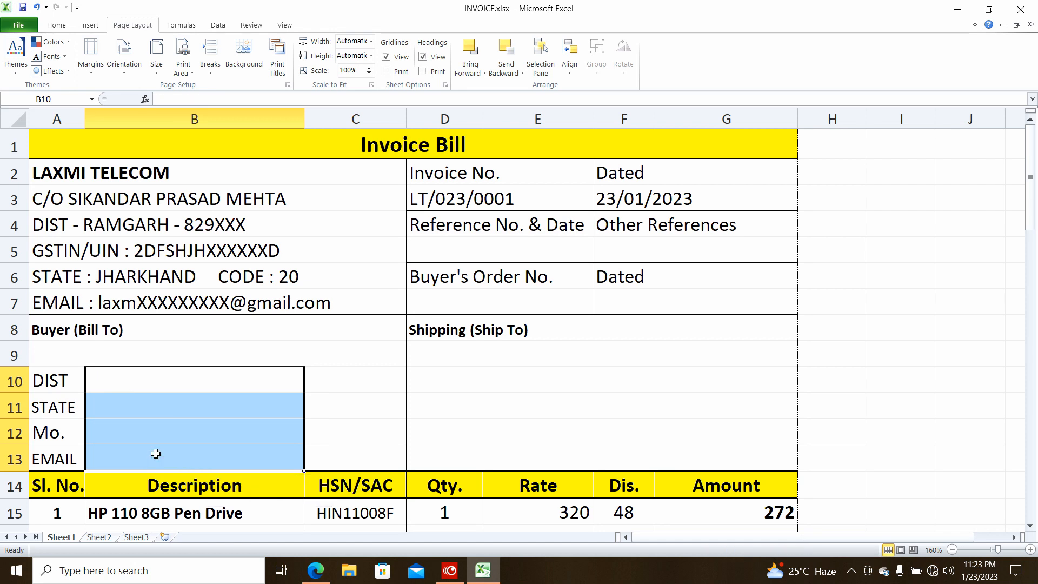
left_click(186, 430)
Clear the first item line's serial number and description
scroll(187, 427, "down", 3)
left_click_drag(74, 304, 166, 300)
key("Delete")
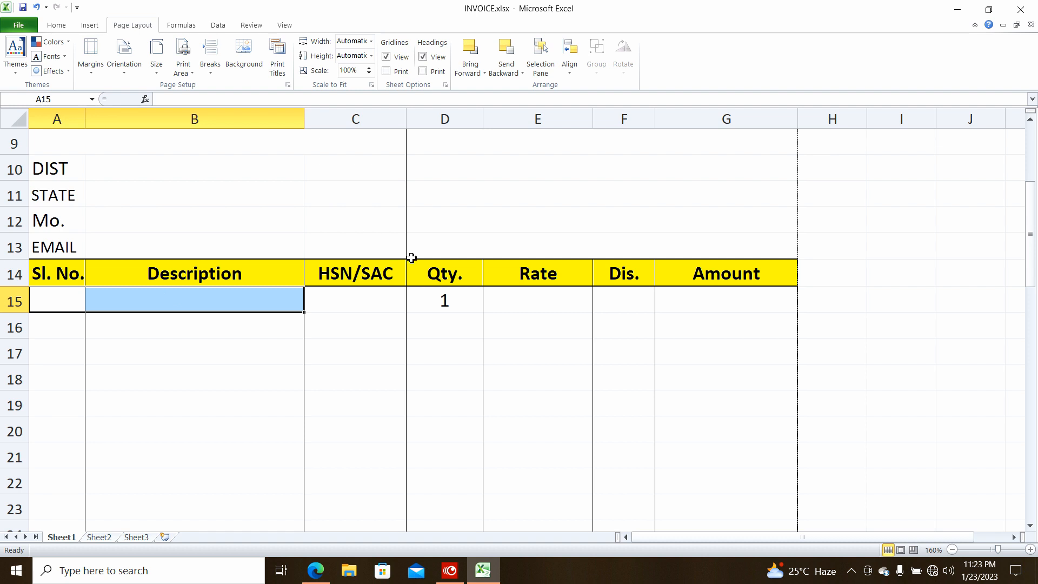
left_click(444, 300)
scroll(443, 301, "up", 3)
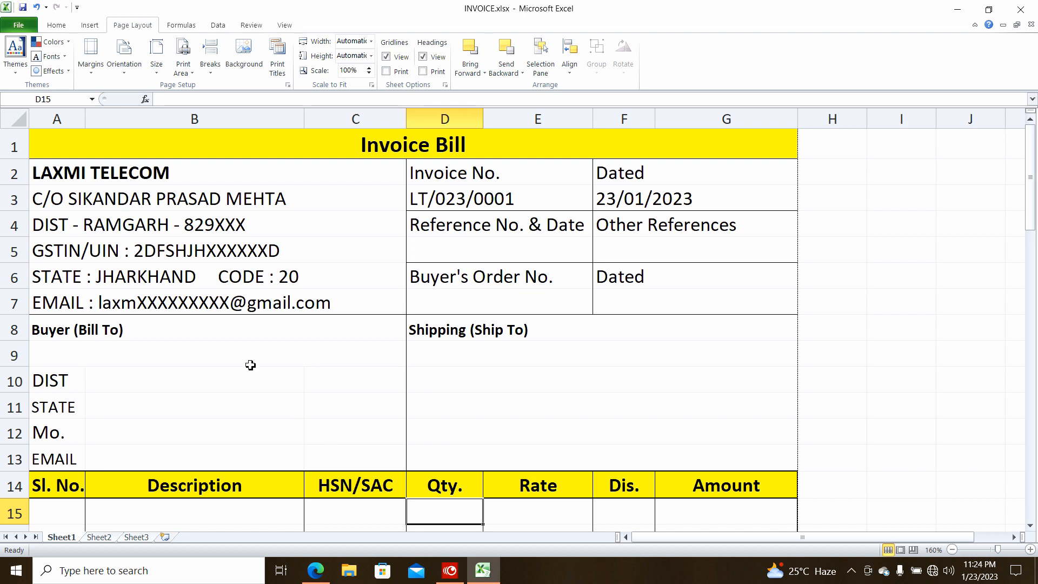
scroll(251, 366, "down", 1)
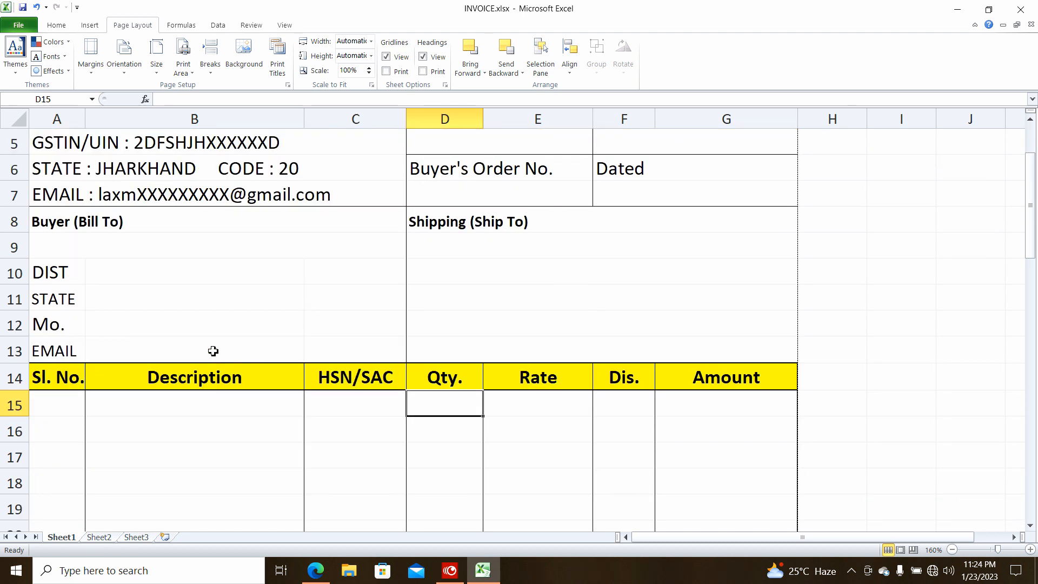
scroll(213, 351, "up", 1)
left_click(475, 199)
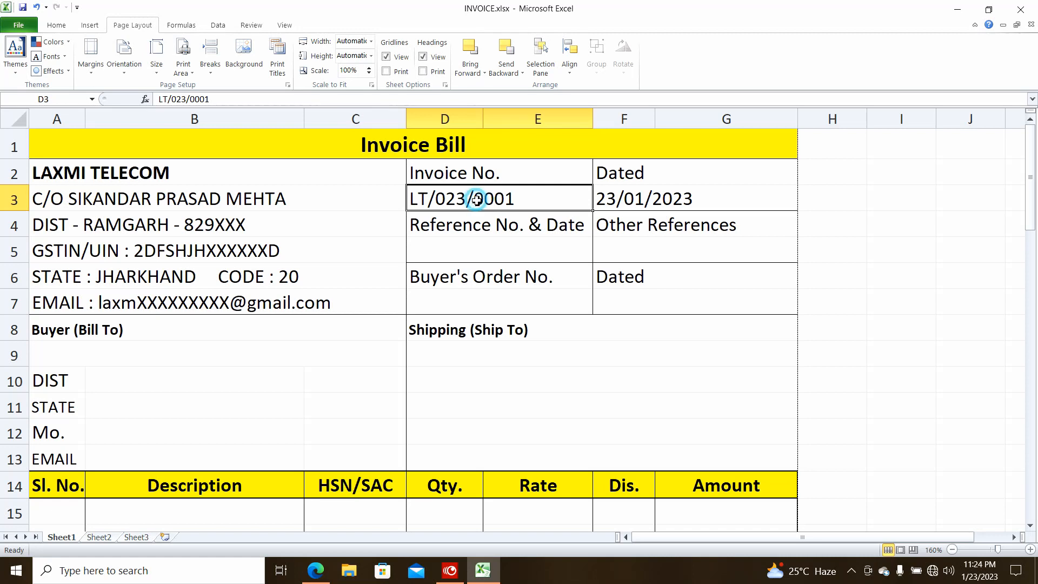
Change the invoice number to LT/023/0002 and the date to 24/01/2023
key("F2")
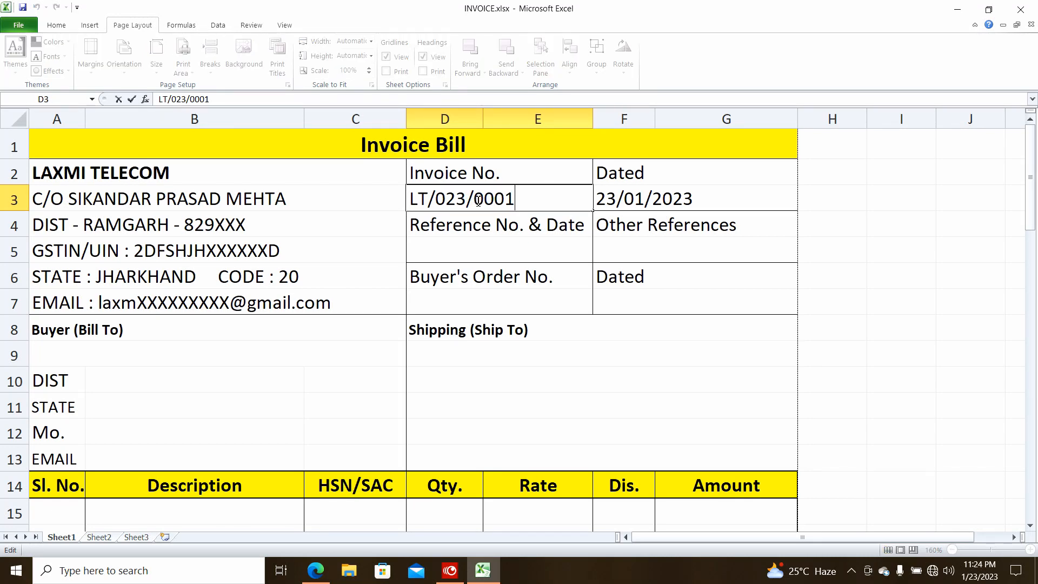
key("BackSpace")
type("2")
key("Tab")
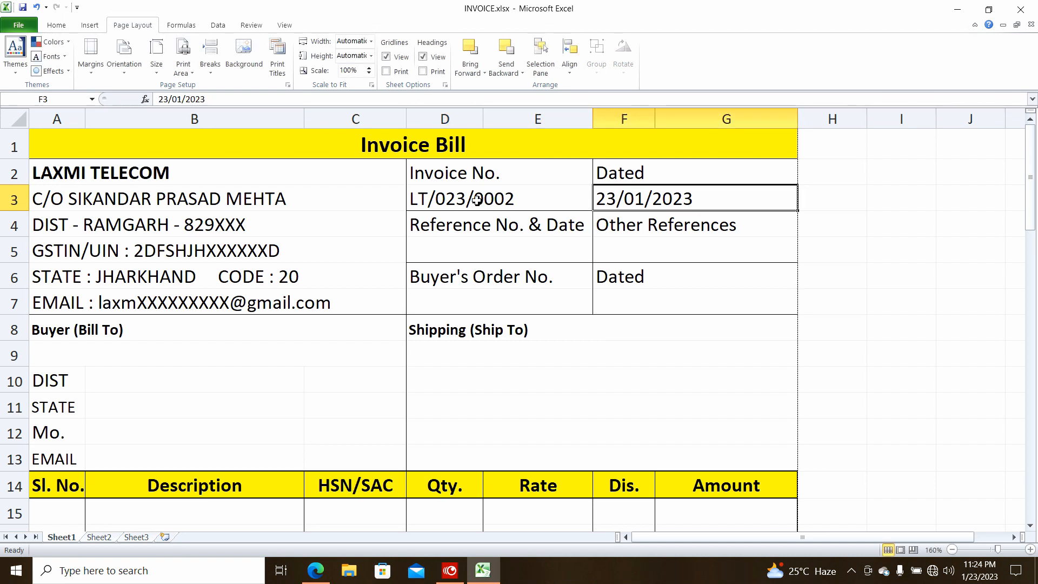
key("F2")
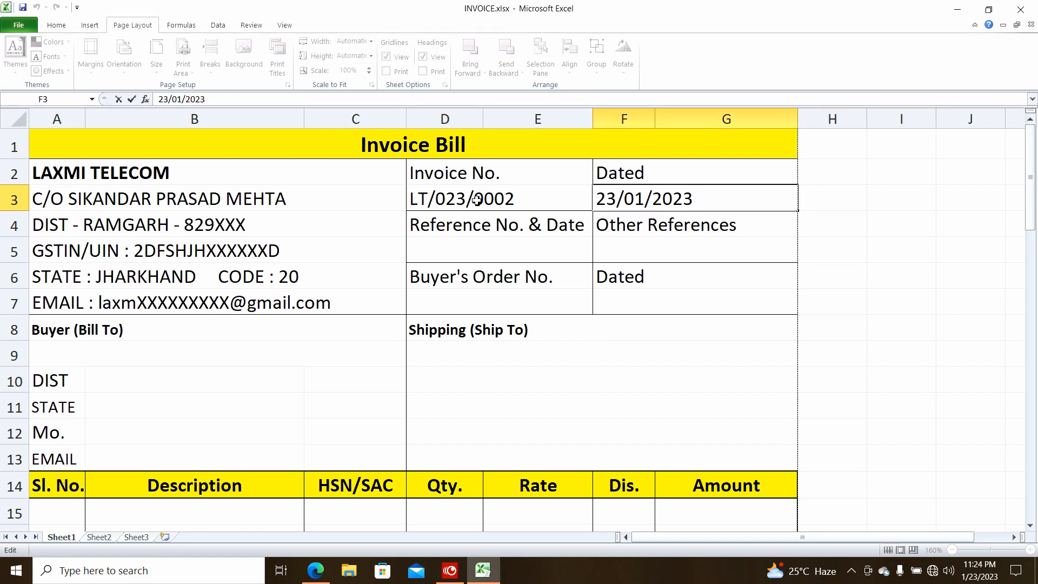
key("Left")
key("Left")
key("Left")
key("Left")
key("BackSpace")
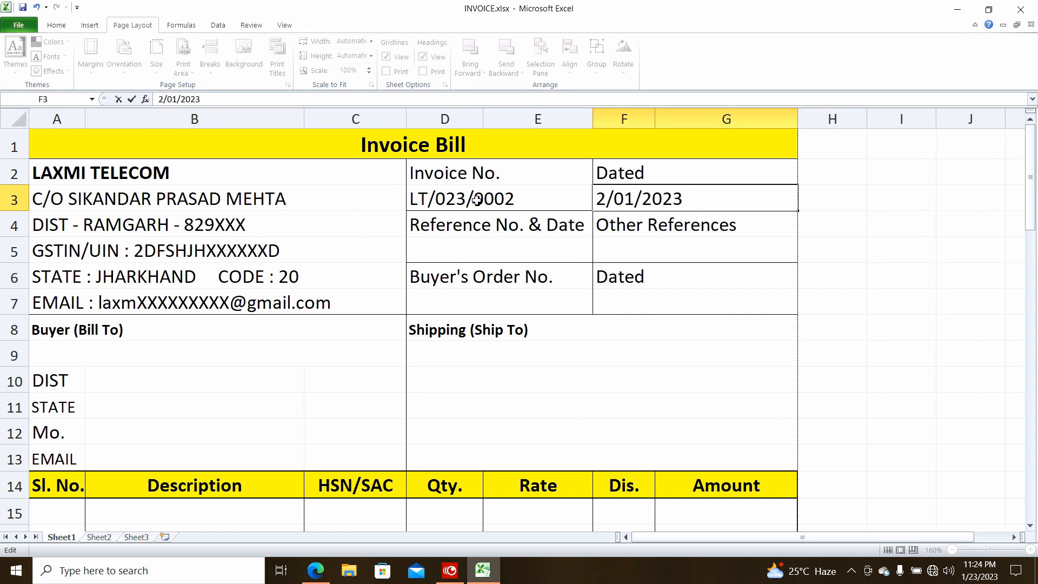
type("4")
key("Return")
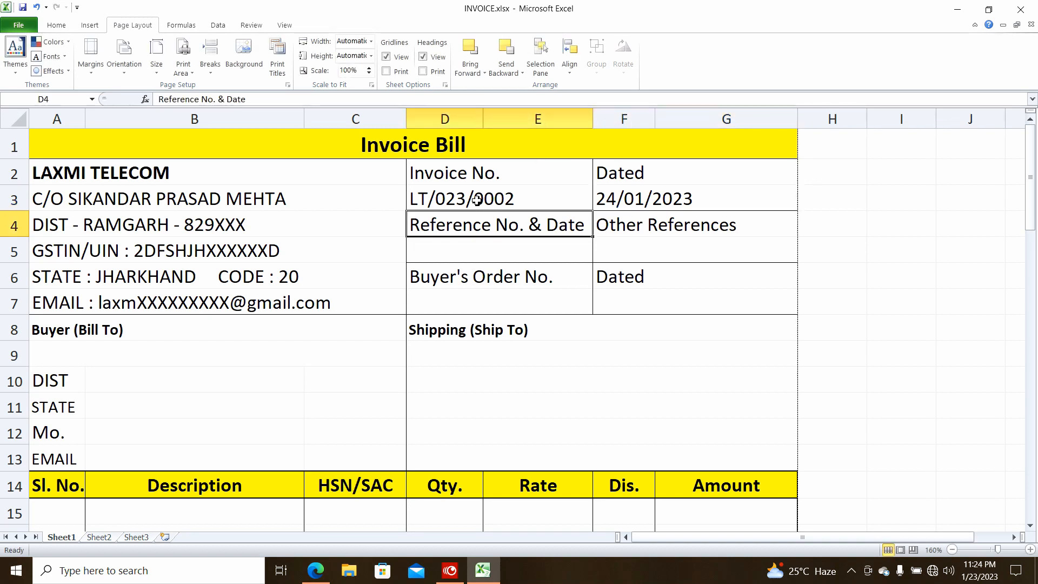
Enter the new buyer's name, district and state in the Bill To block
key("Down")
key("Down")
key("Down")
key("Down")
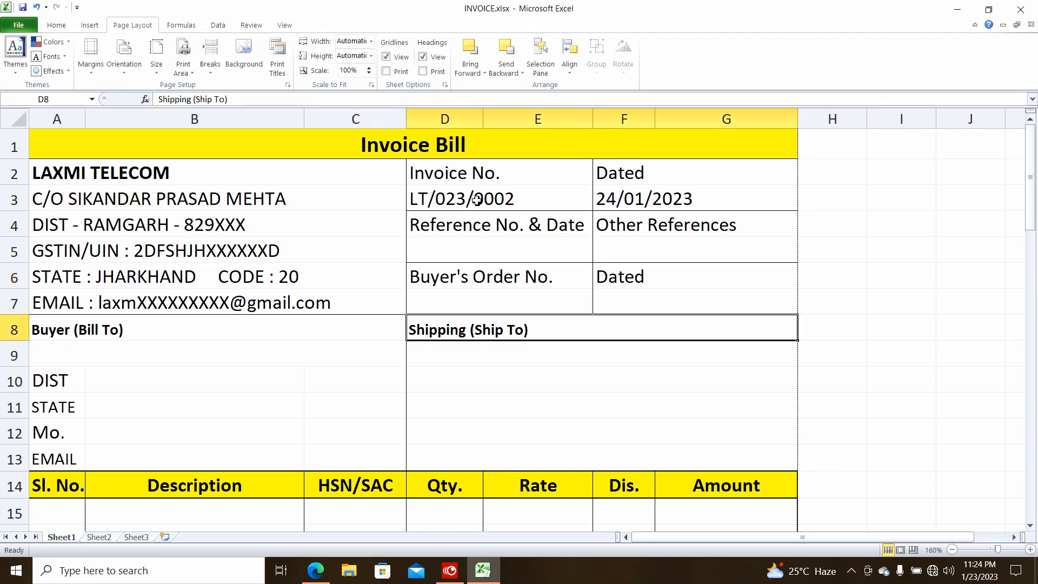
key("Left")
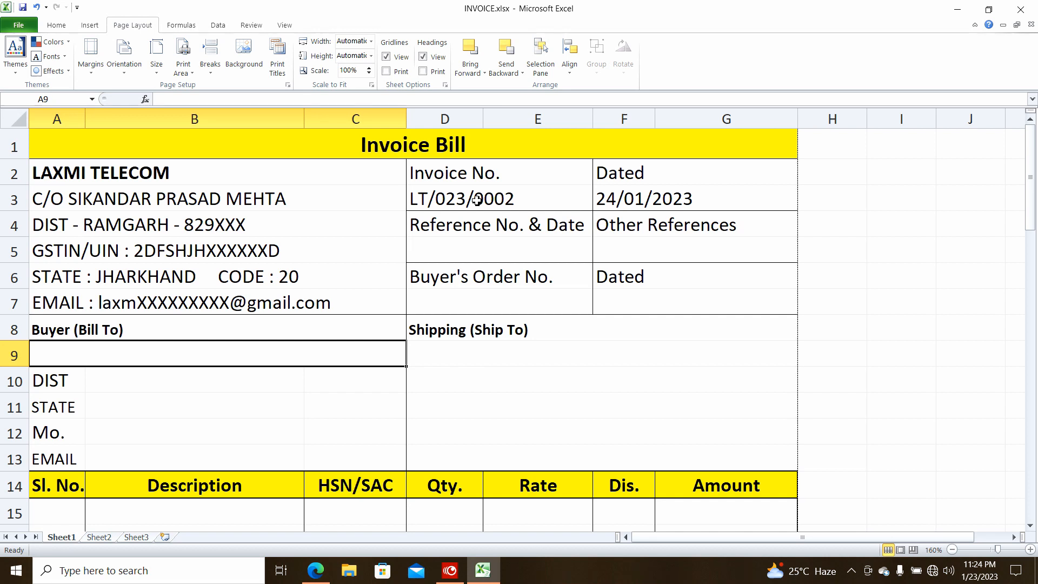
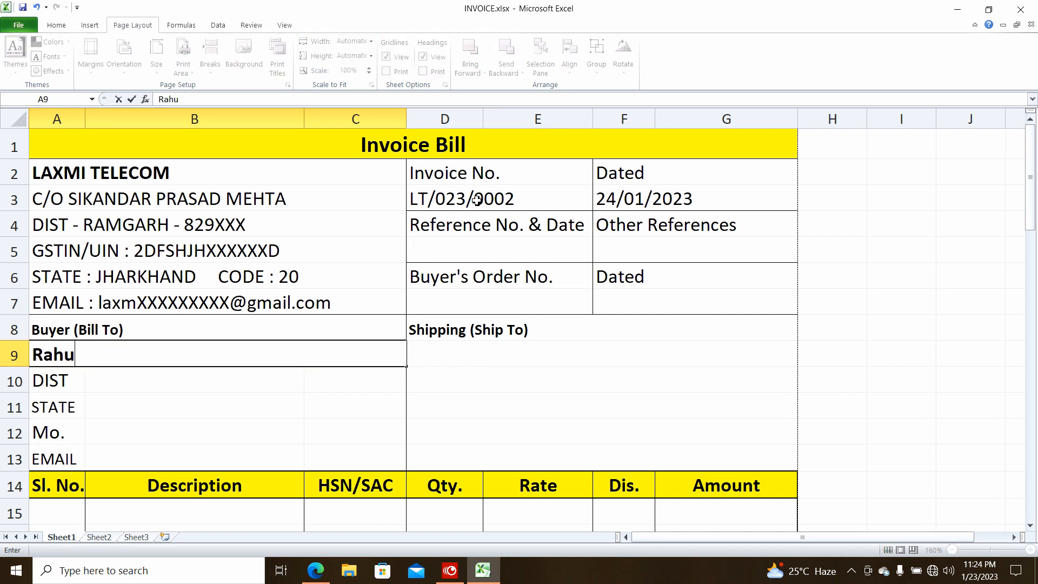
key("Return")
key("Left")
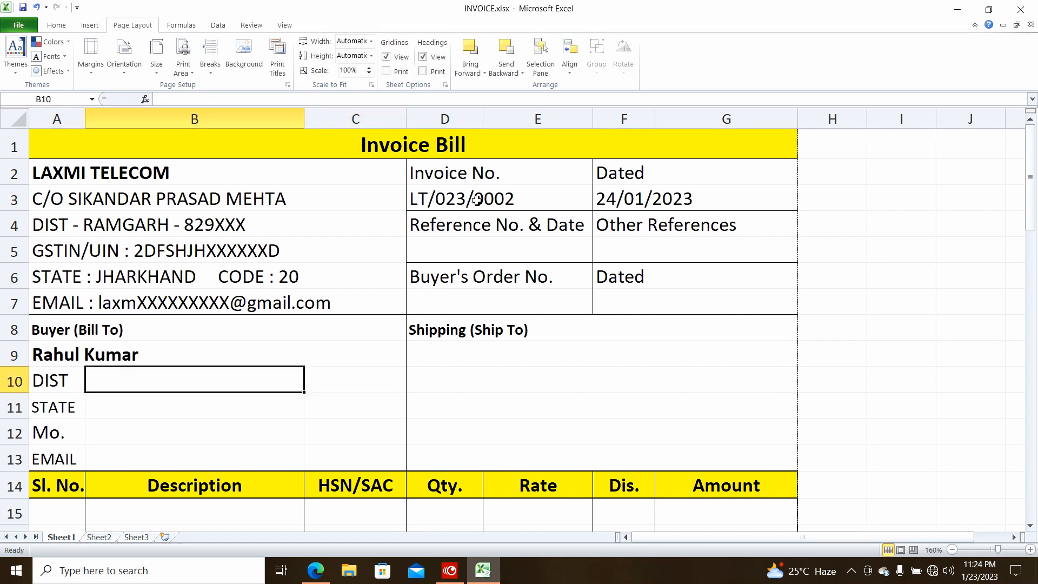
type("jhan")
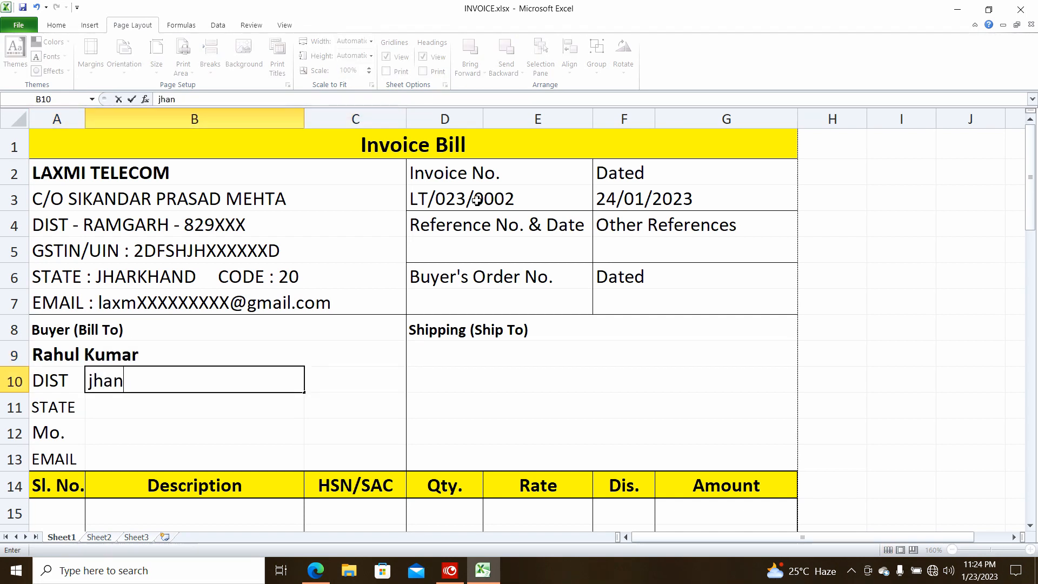
type("khand")
key("Return")
key("Up")
key("Down")
key("ctrl+d")
key("Up")
type("Ramgarh")
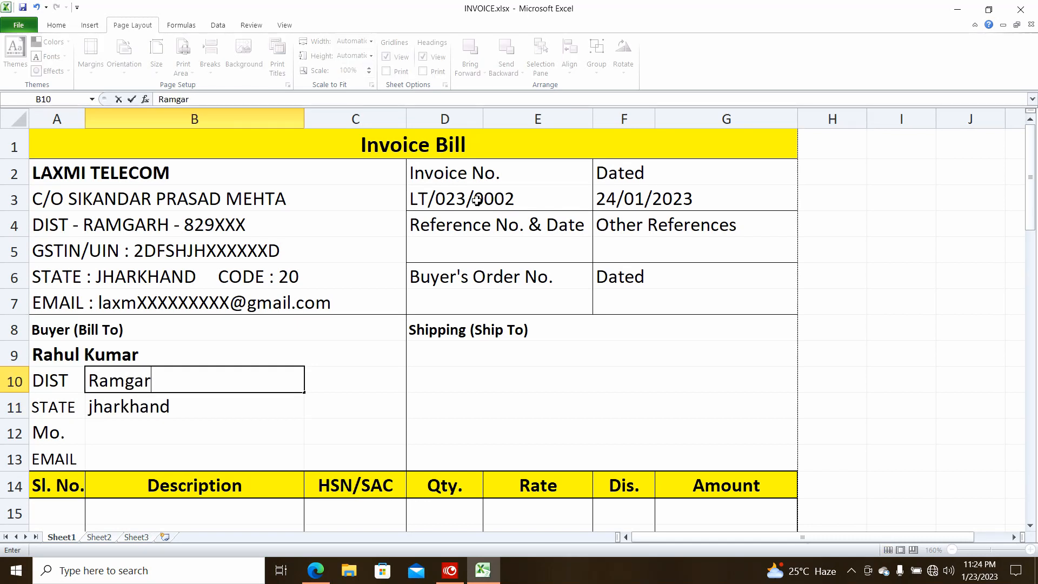
key("Return")
key("Return")
Fill in the buyer's mobile number and e-mail address
key("Return")
type("xyz@gmail.com")
key("Return")
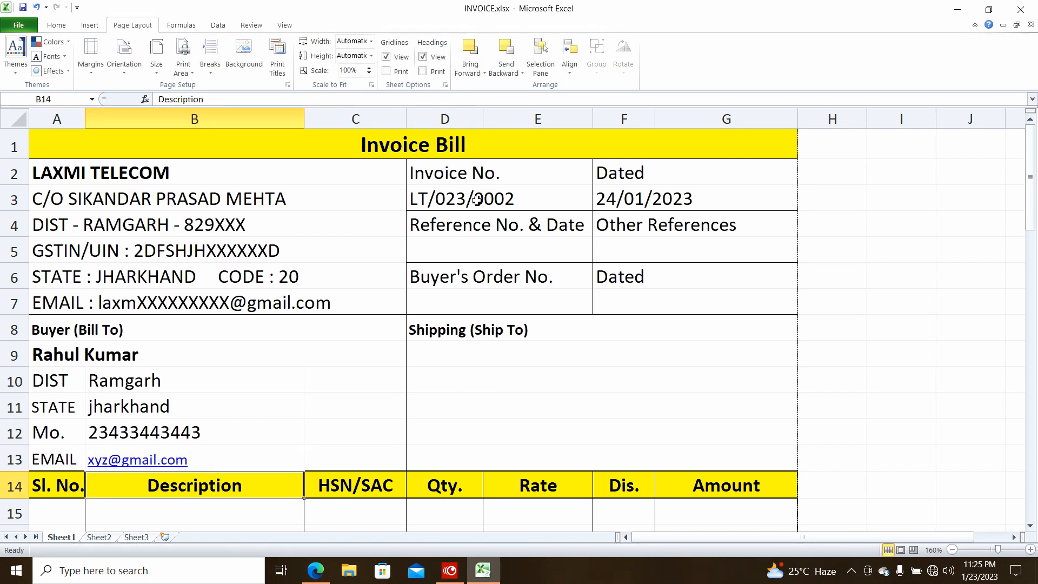
scroll(517, 210, "down", 1)
Enter item 1: serial 1, Samsung Evo 10 4GB RAM from the dropdown, quantity 1
left_click(41, 409)
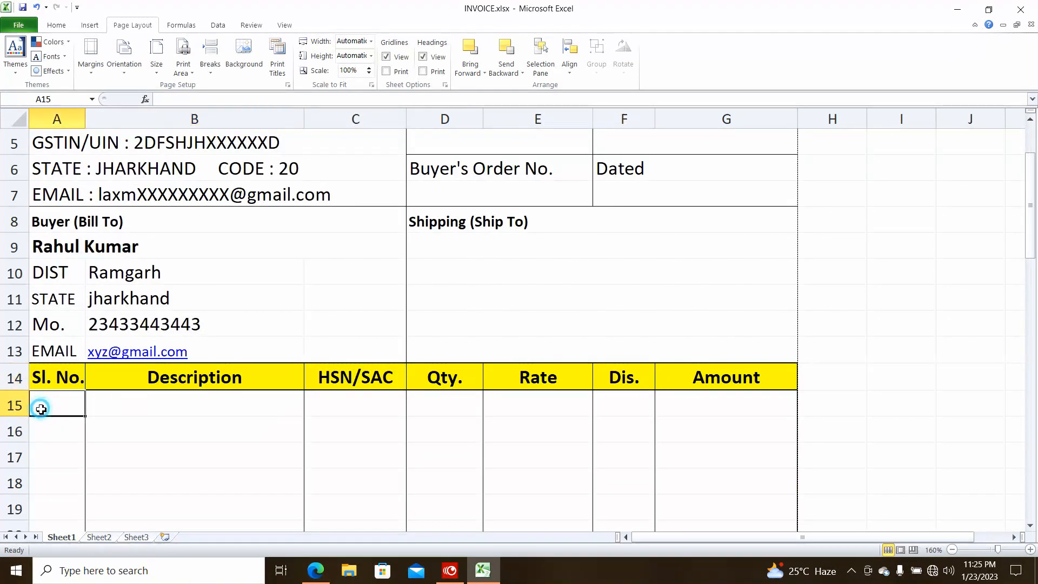
type("1")
left_click(176, 414)
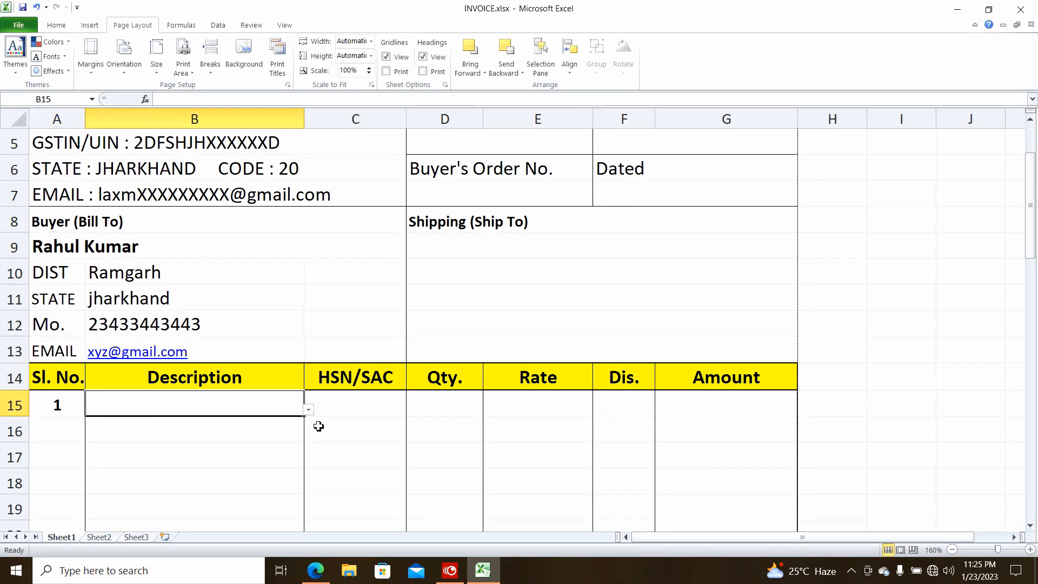
left_click(308, 410)
left_click(228, 456)
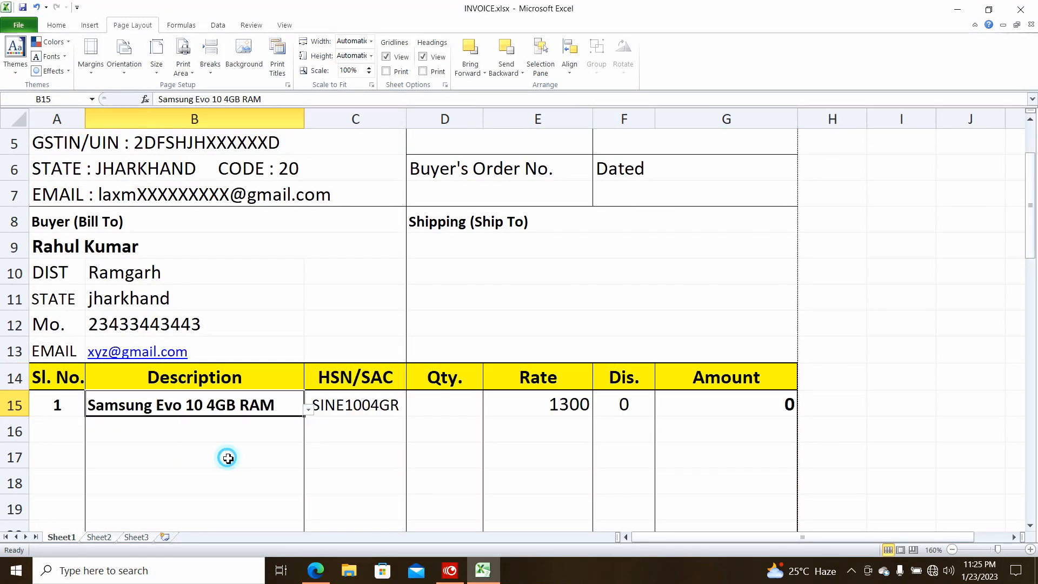
left_click(435, 414)
type("1")
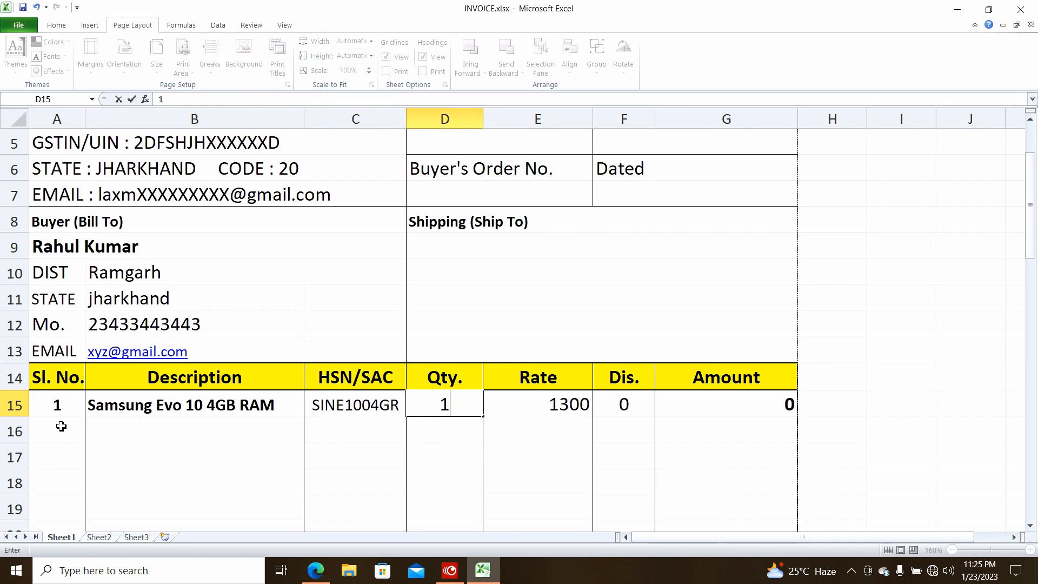
Enter item 2: serial 2, Western Digital 1 TB 72R from the dropdown, quantity 2
left_click(63, 426)
type("2")
left_click(140, 431)
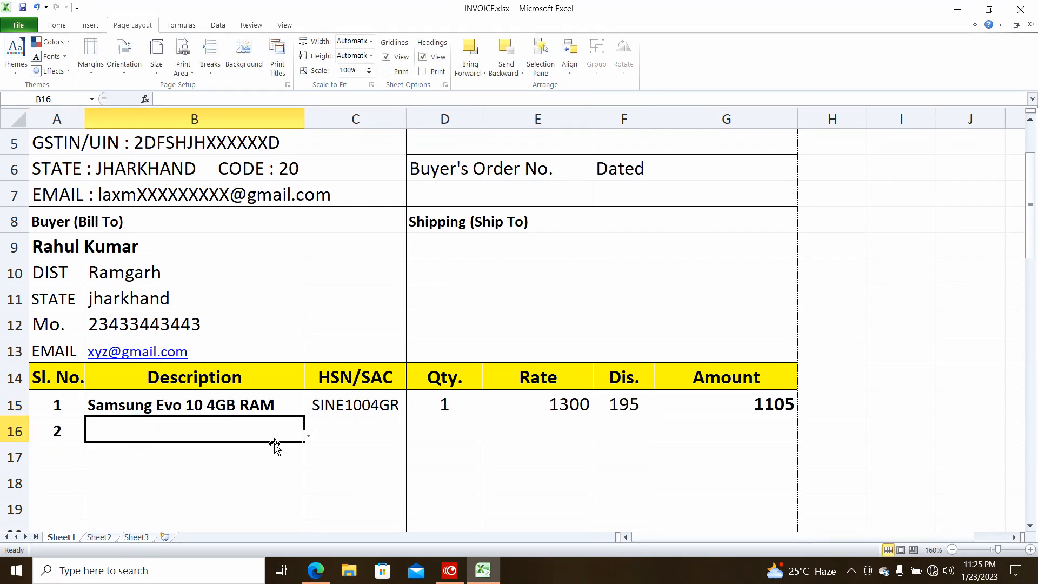
left_click(309, 436)
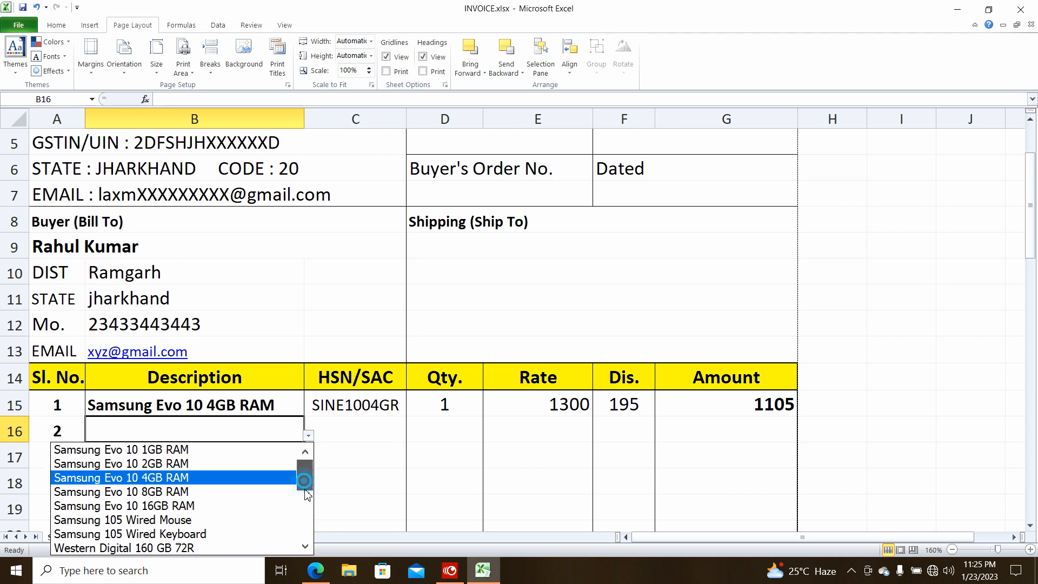
scroll(238, 498, "down", 3)
left_click(238, 491)
left_click(454, 433)
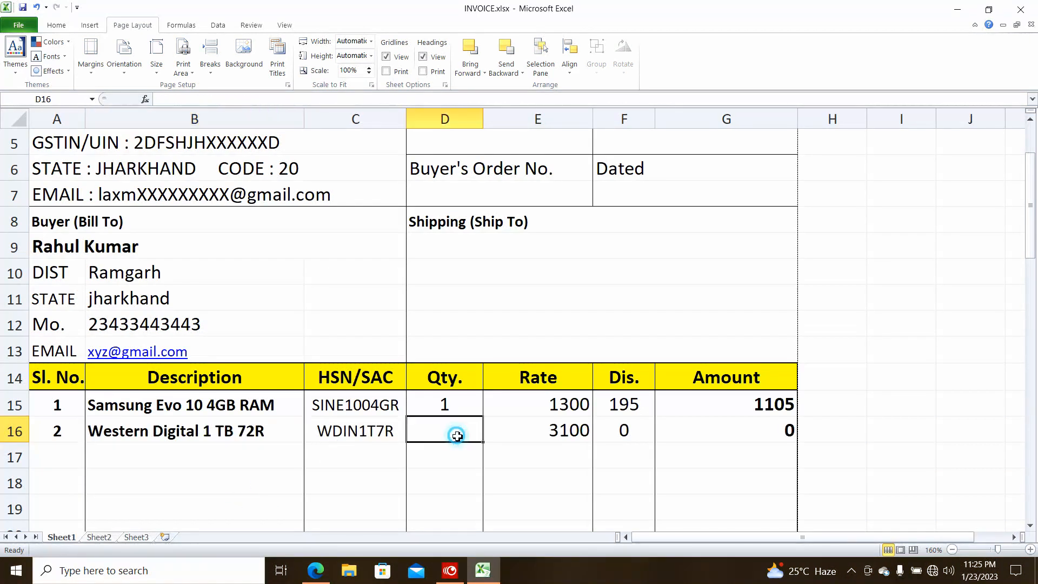
type("2")
Enter item 3 in row 17: serial 3, Tampered Glass 11D, quantity 5
left_click(67, 457)
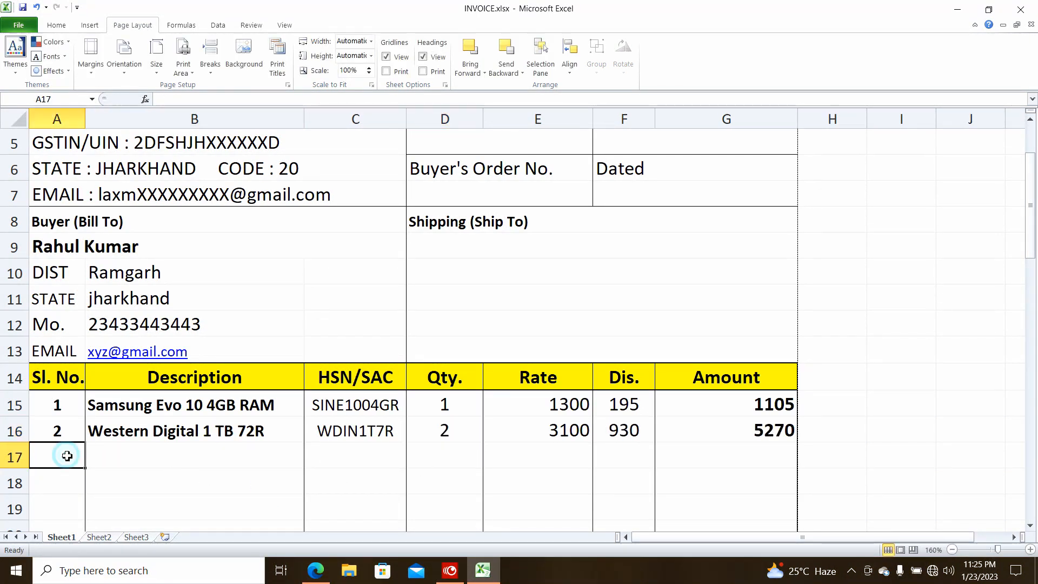
type("3")
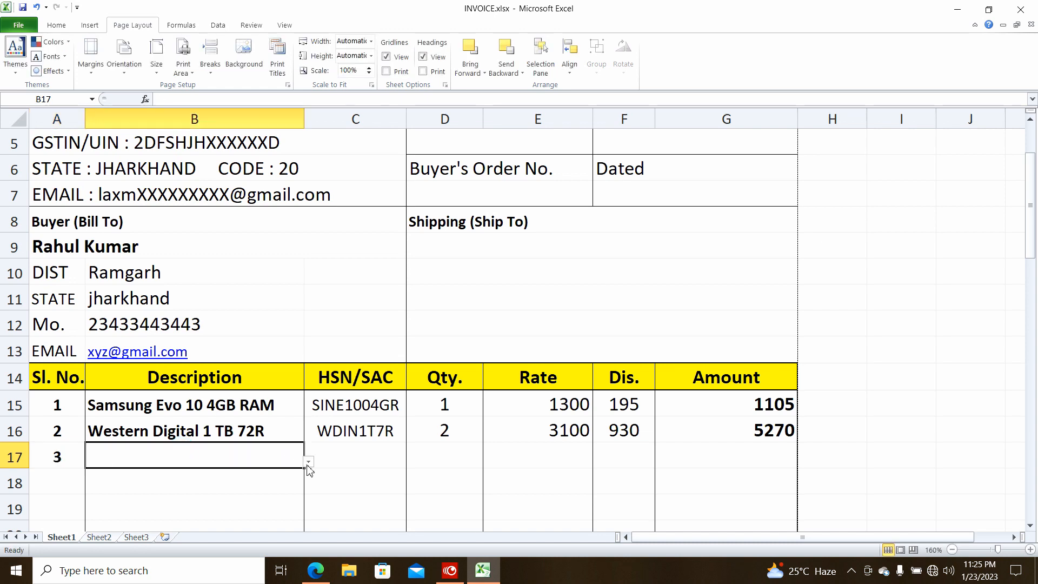
left_click(308, 461)
left_click_drag(309, 371, 308, 390)
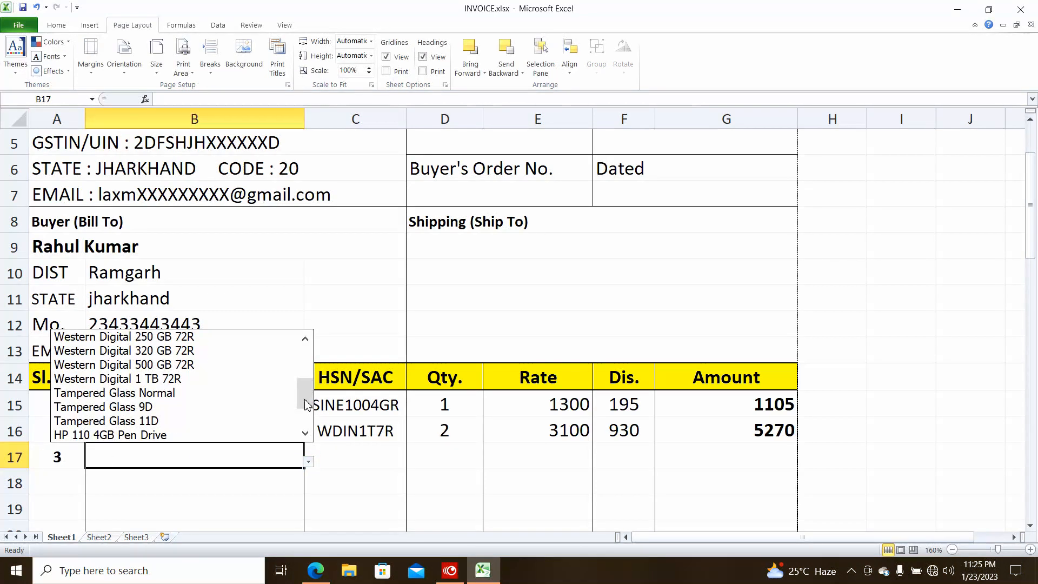
left_click(220, 421)
left_click(438, 456)
type("5")
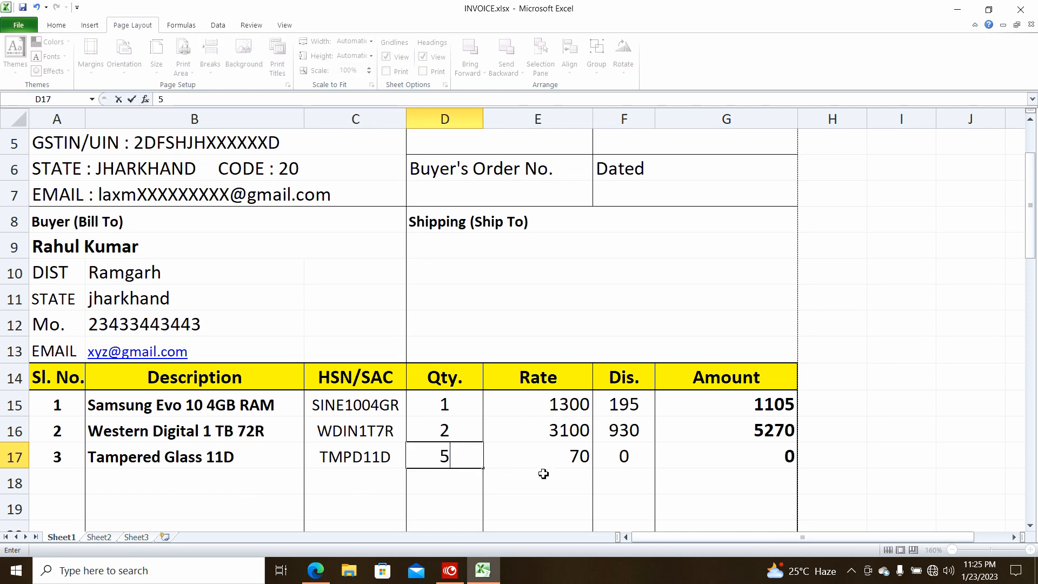
key("Return")
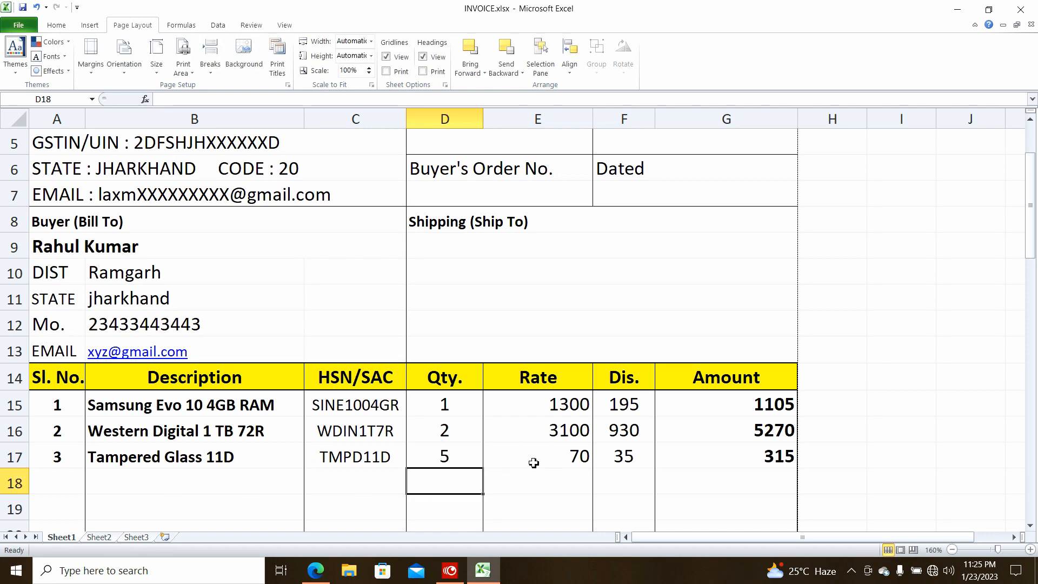
left_click(212, 460)
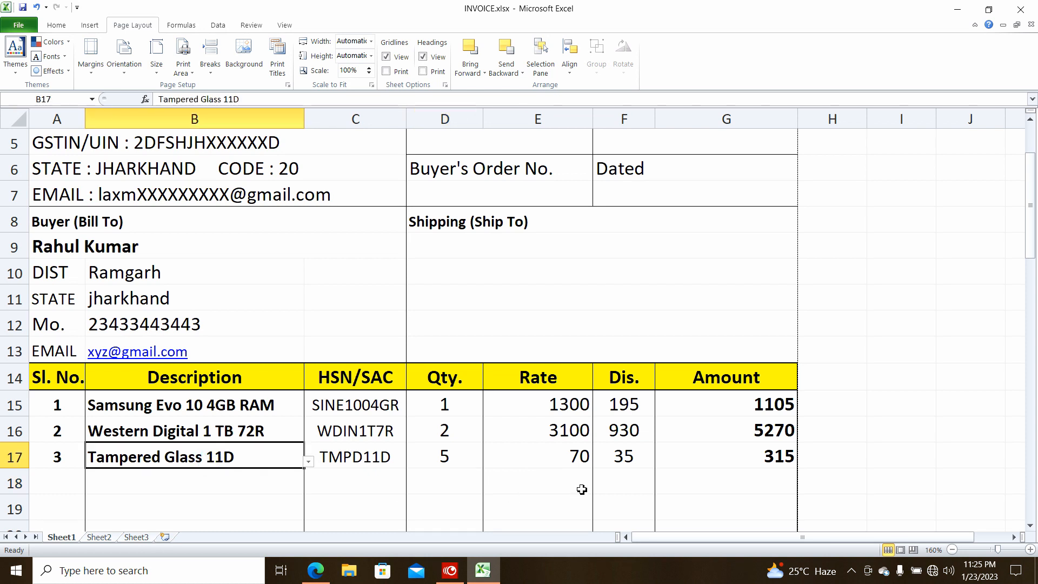
Try editing the third item's discount formula, then discard the change
left_click(621, 461)
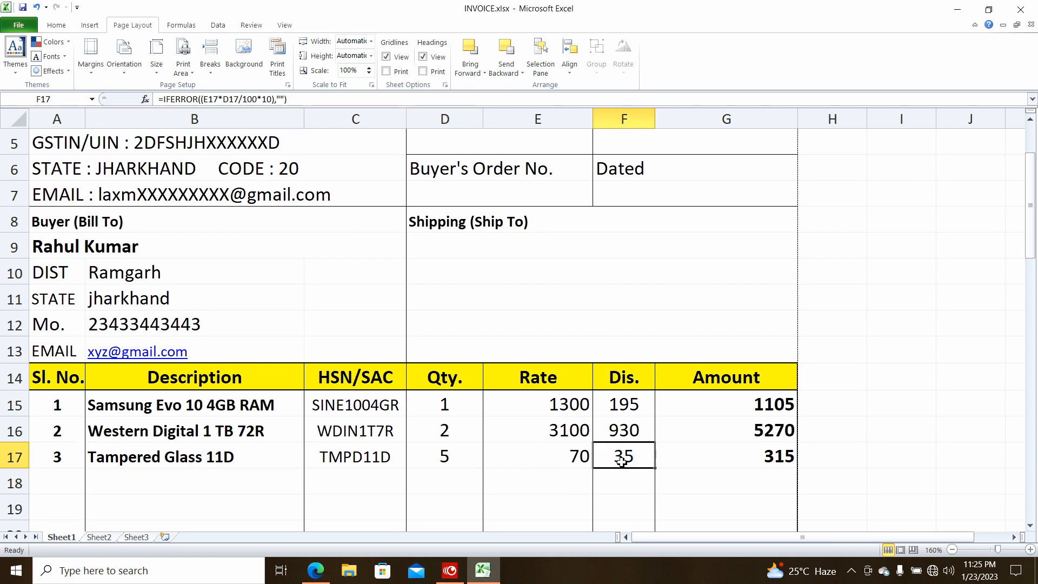
double_click(629, 461)
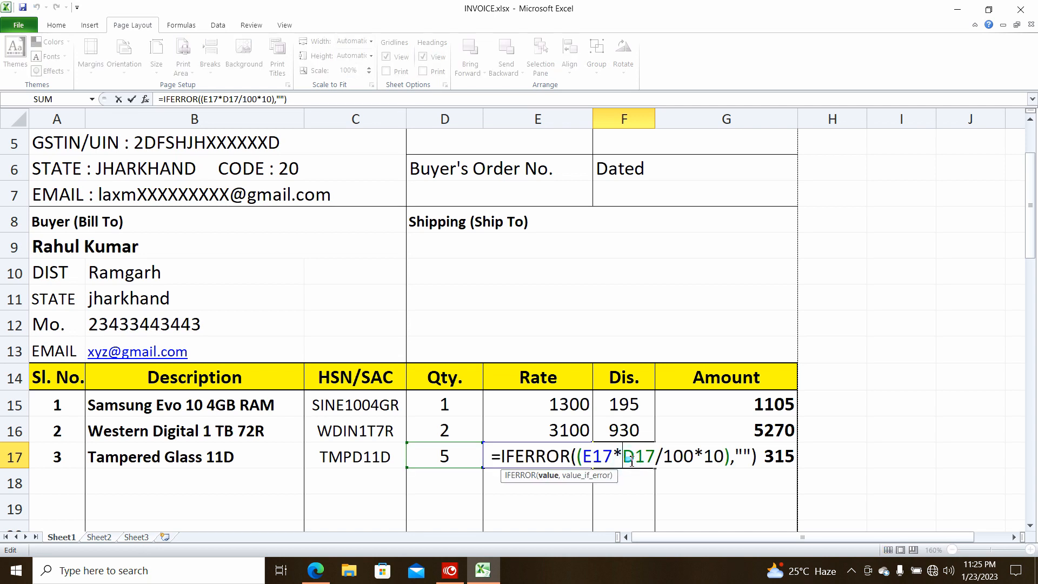
double_click(714, 456)
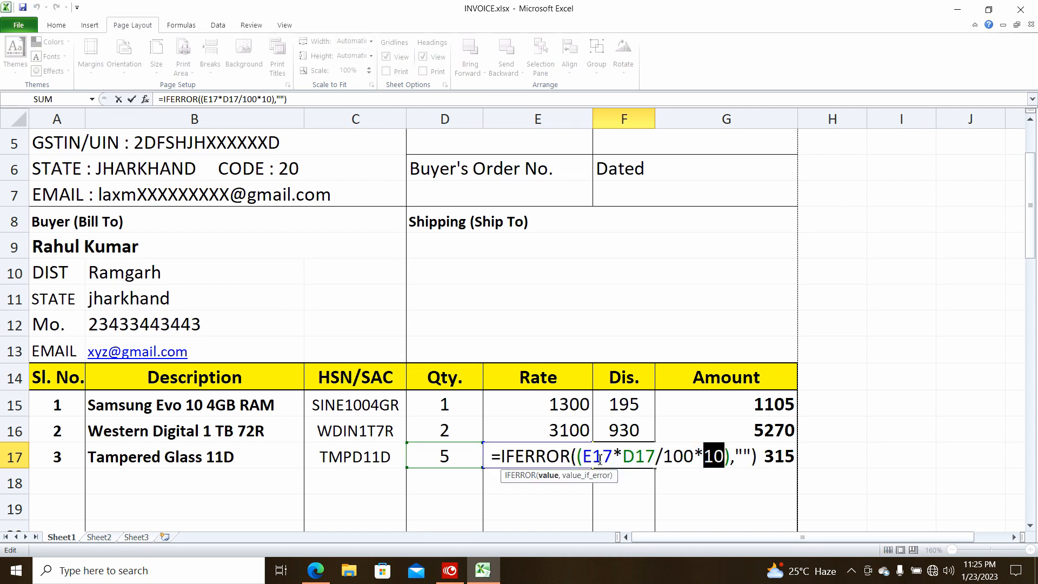
left_click(576, 433)
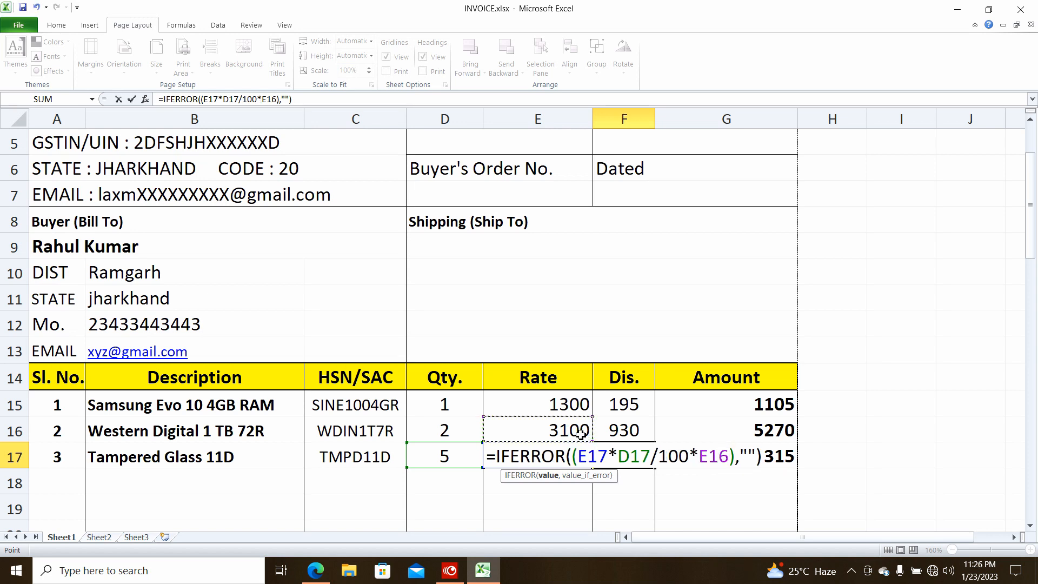
key("ctrl+Return")
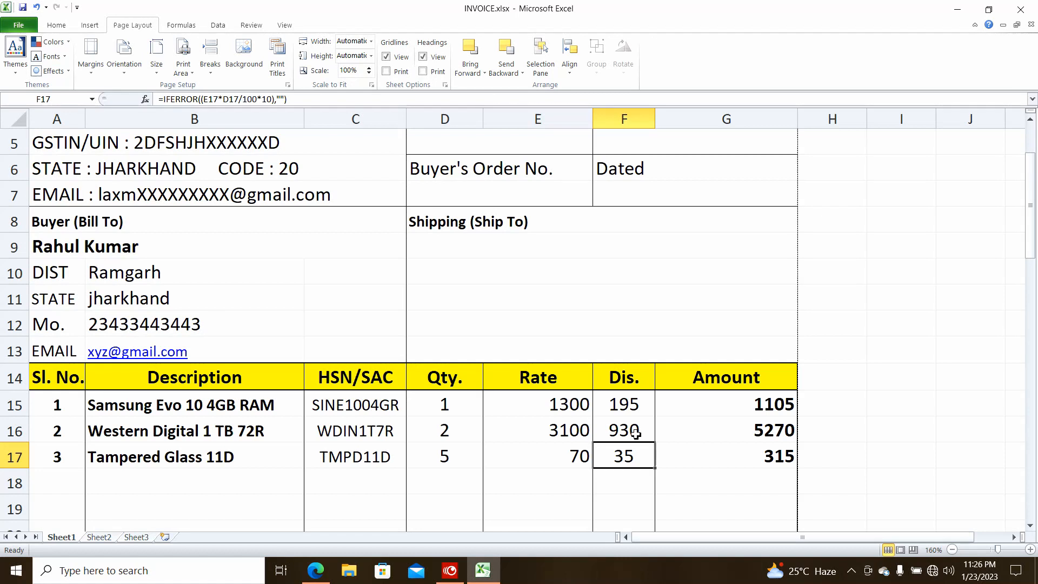
Change the 15 multiplier in the second item's discount formula to 10
left_click(636, 430)
double_click(636, 430)
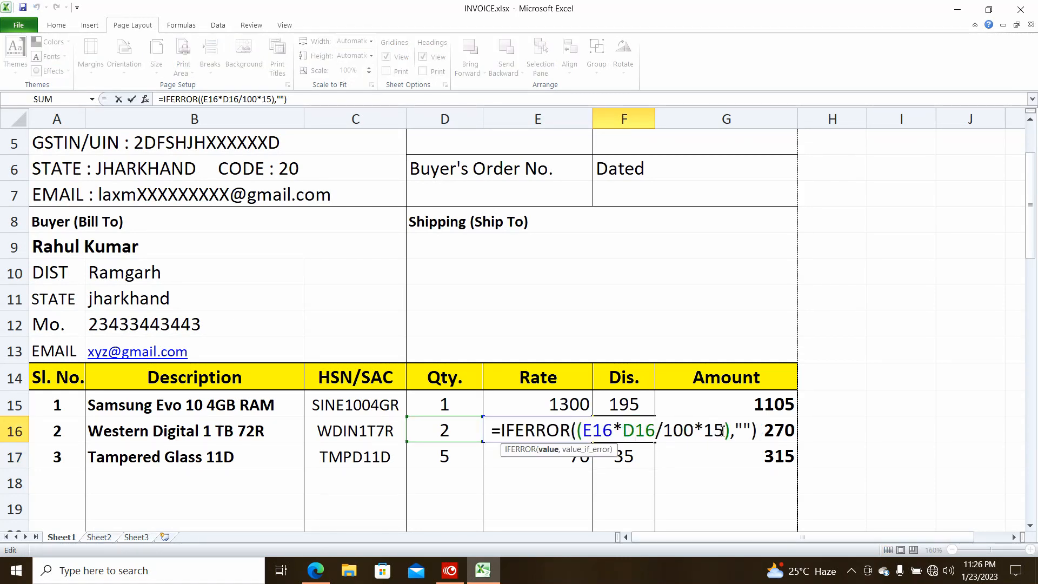
left_click_drag(723, 430, 715, 430)
type("0")
key("Return")
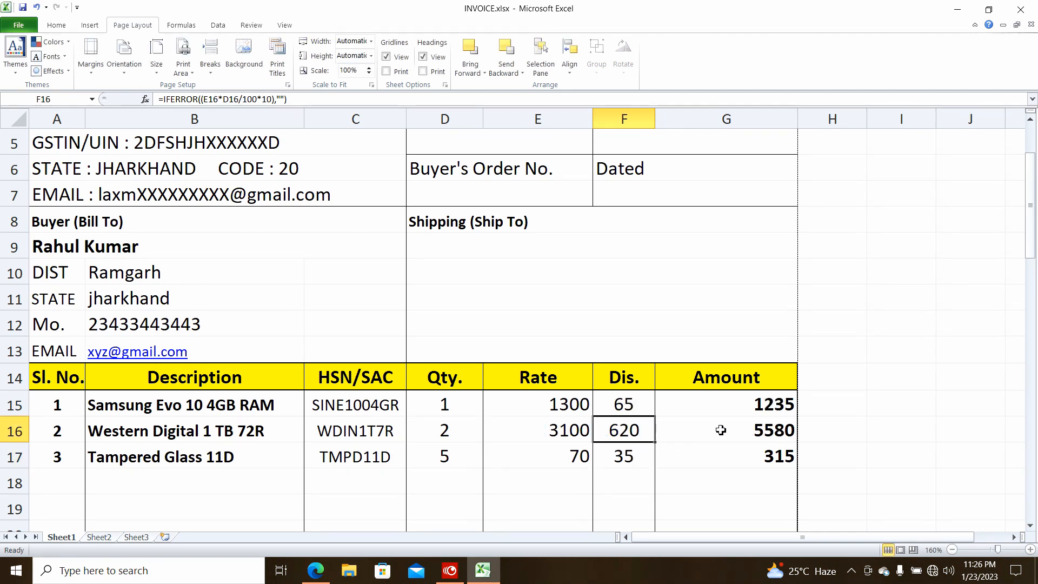
scroll(767, 406, "down", 7)
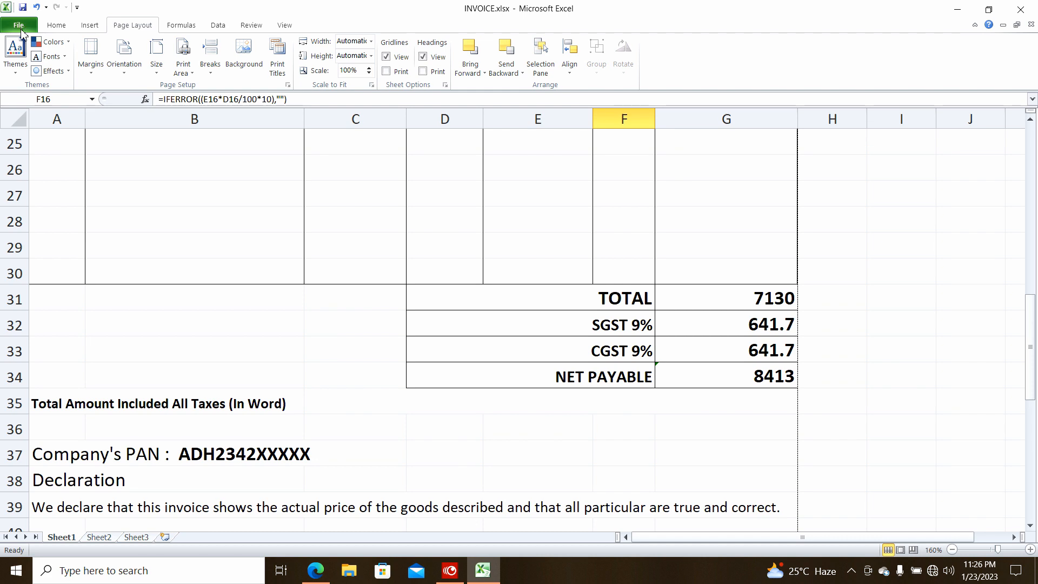
Save the invoice as PDF (*.pdf) with the buyer's name as the file name
left_click(21, 28)
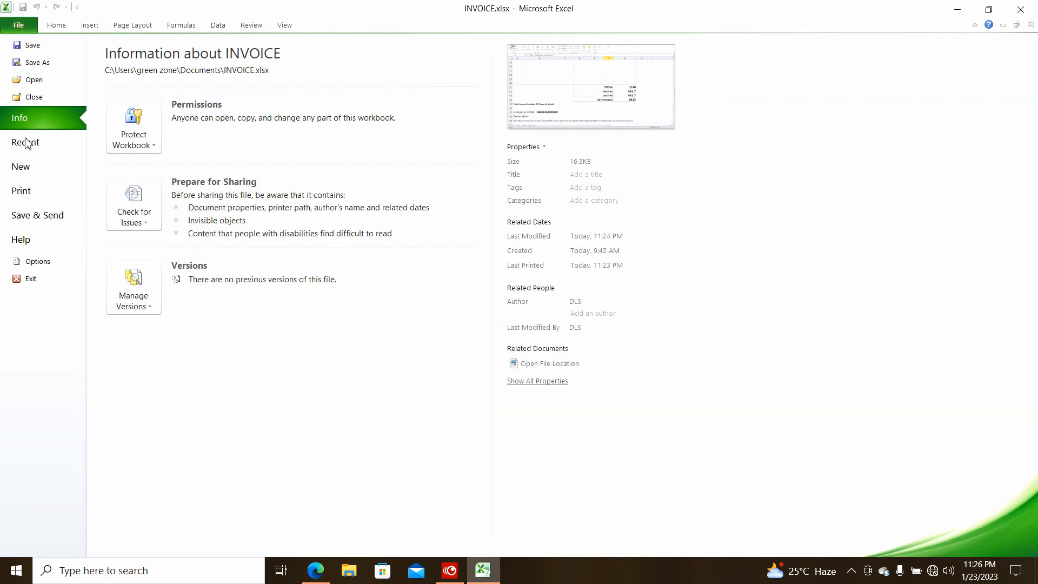
left_click(34, 67)
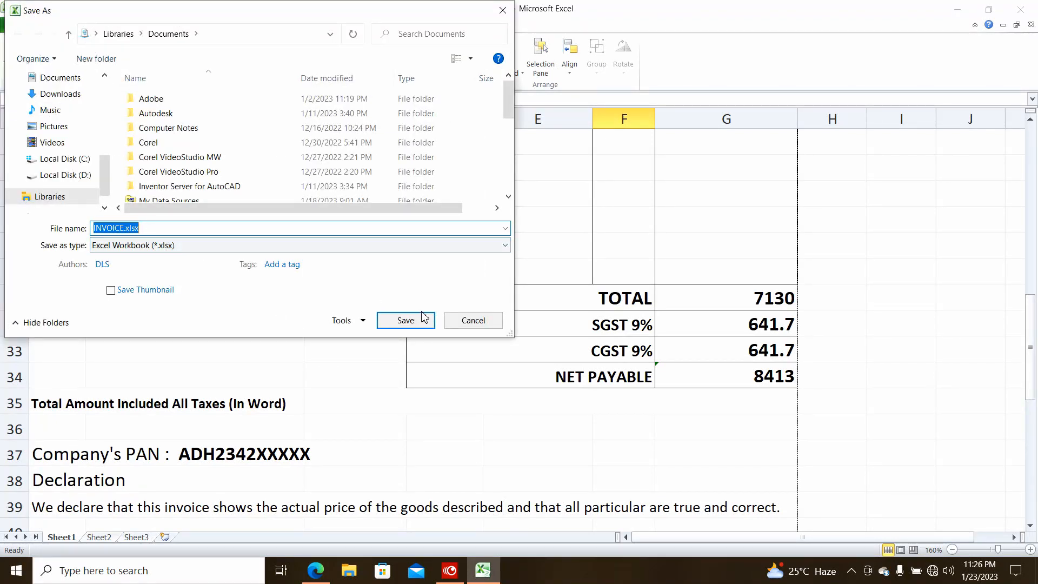
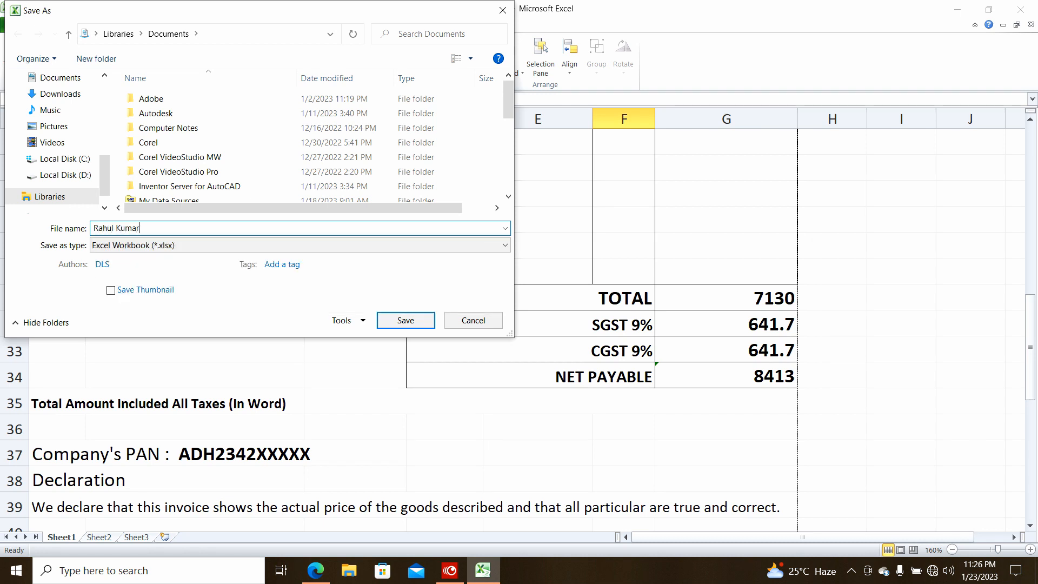
left_click(250, 248)
left_click(190, 520)
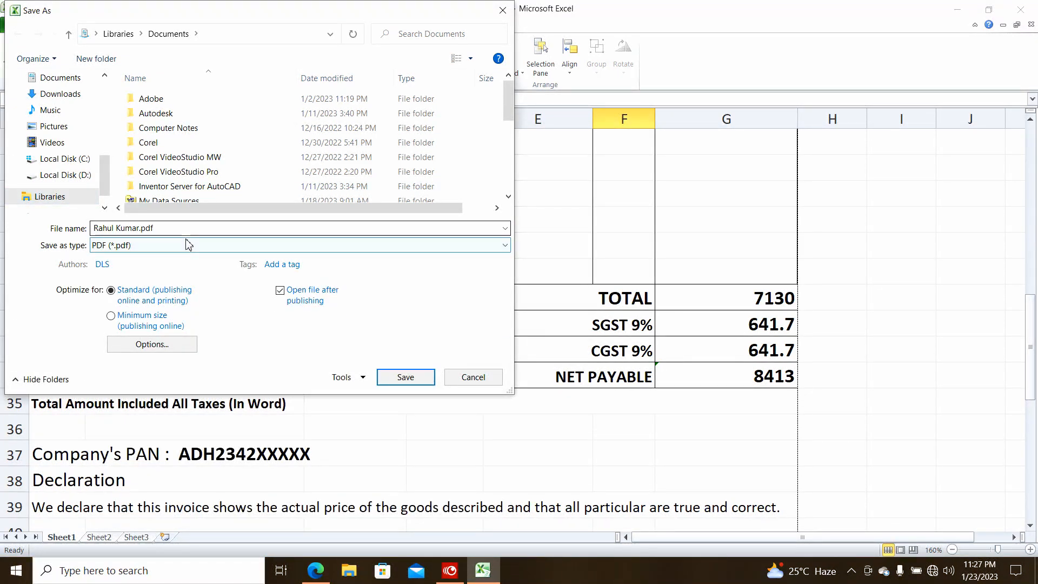
left_click(405, 379)
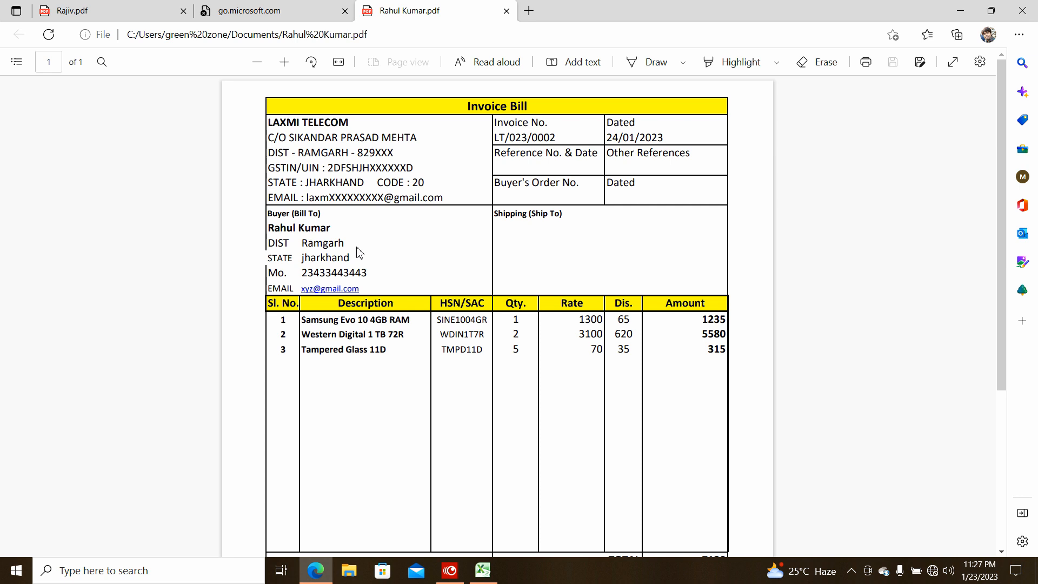
Scroll through the exported invoice PDF in Edge, then switch back to Excel
scroll(393, 327, "down", 5)
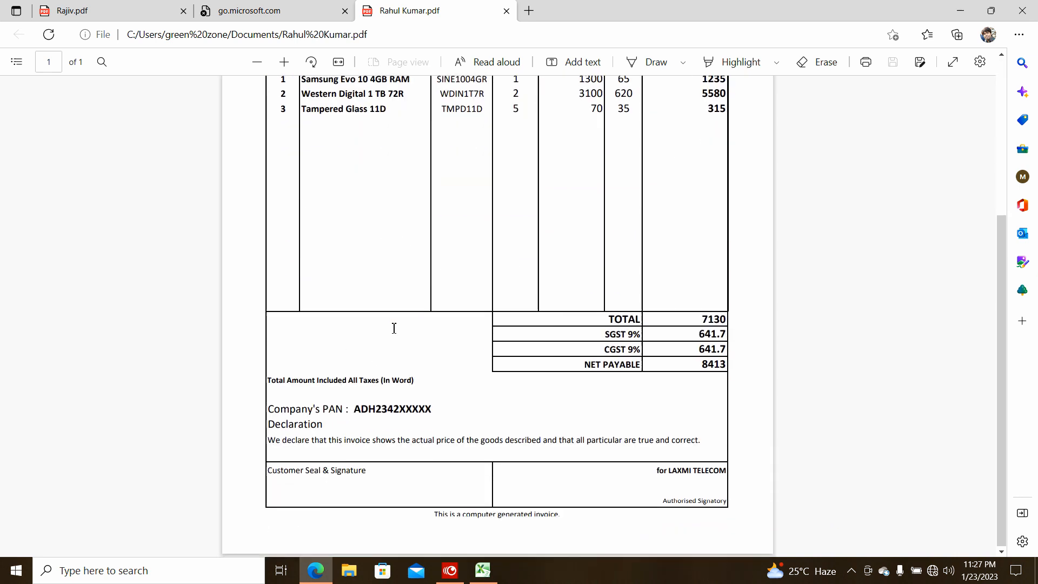
scroll(395, 328, "up", 5)
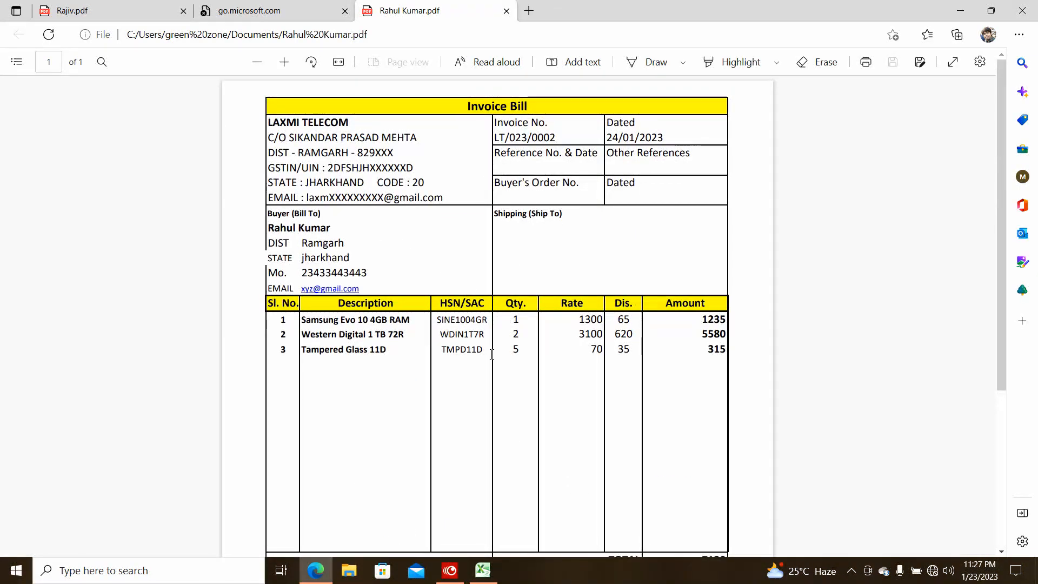
left_click(483, 571)
left_click(19, 25)
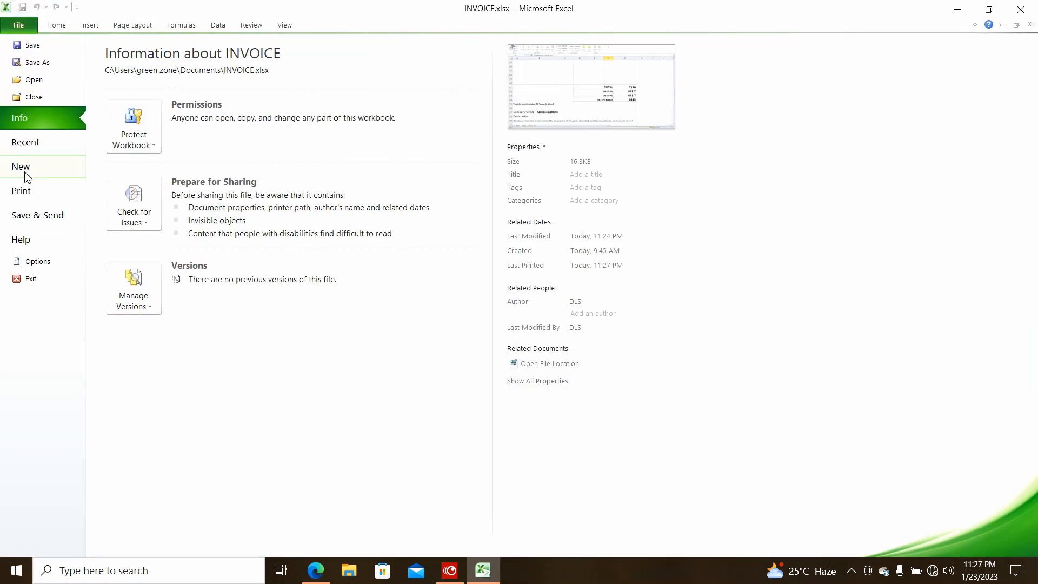
left_click(25, 199)
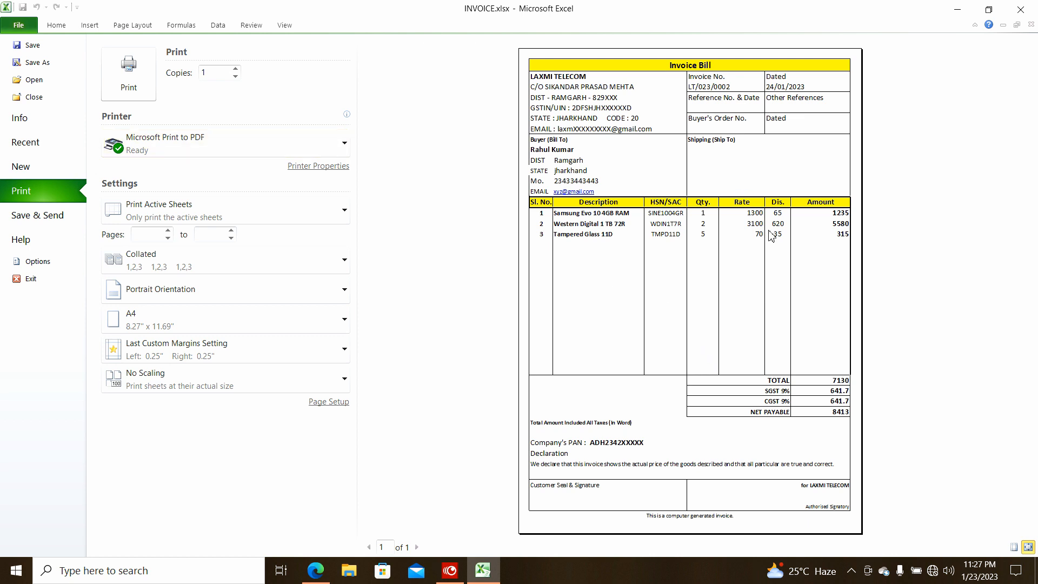
left_click(22, 26)
scroll(511, 309, "up", 5)
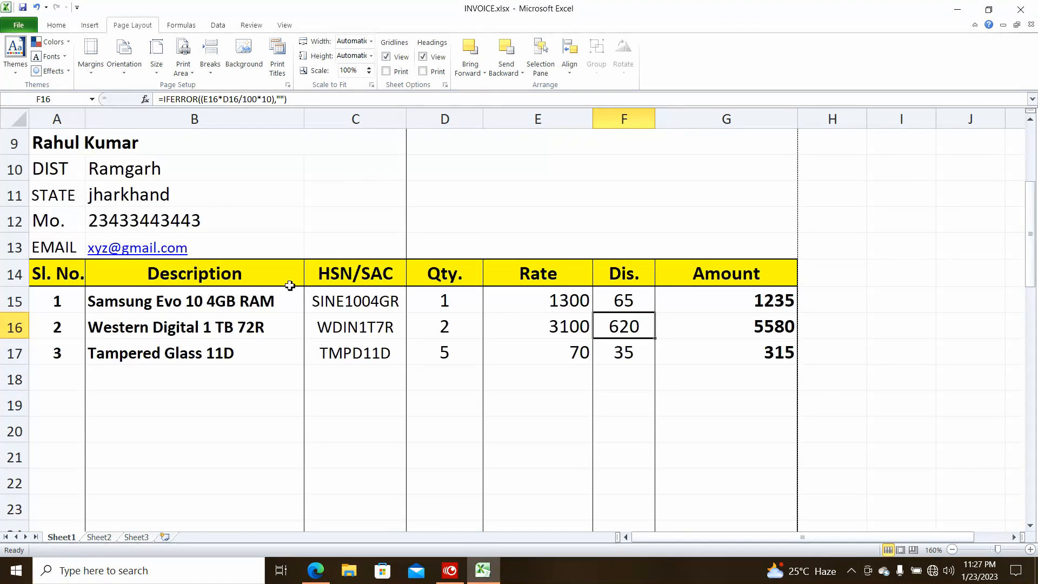
scroll(282, 254, "up", 3)
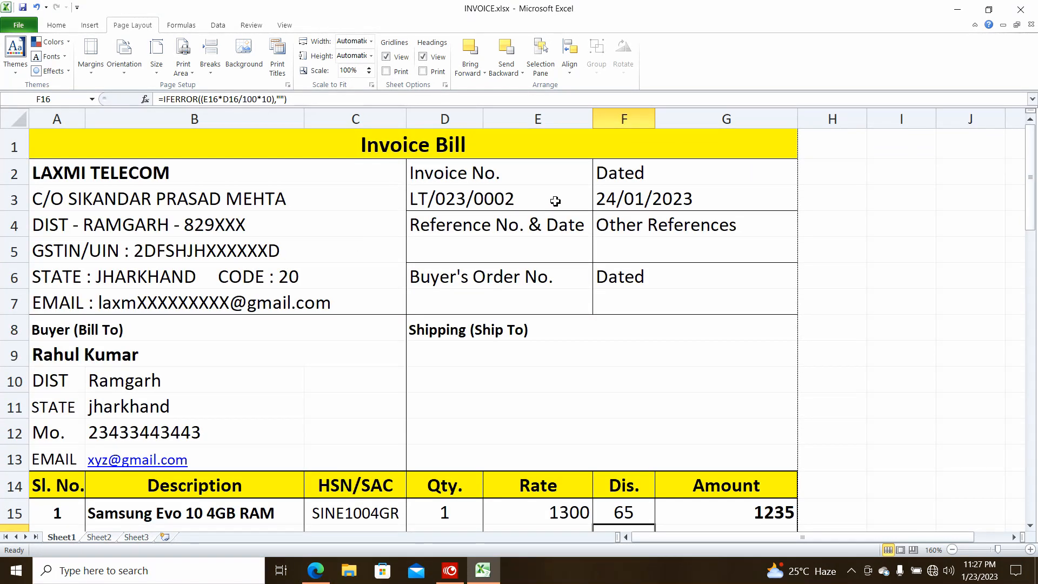
Close the workbook with Don't Save and reopen INVOICE.xlsx from the Recent list
left_click(1031, 25)
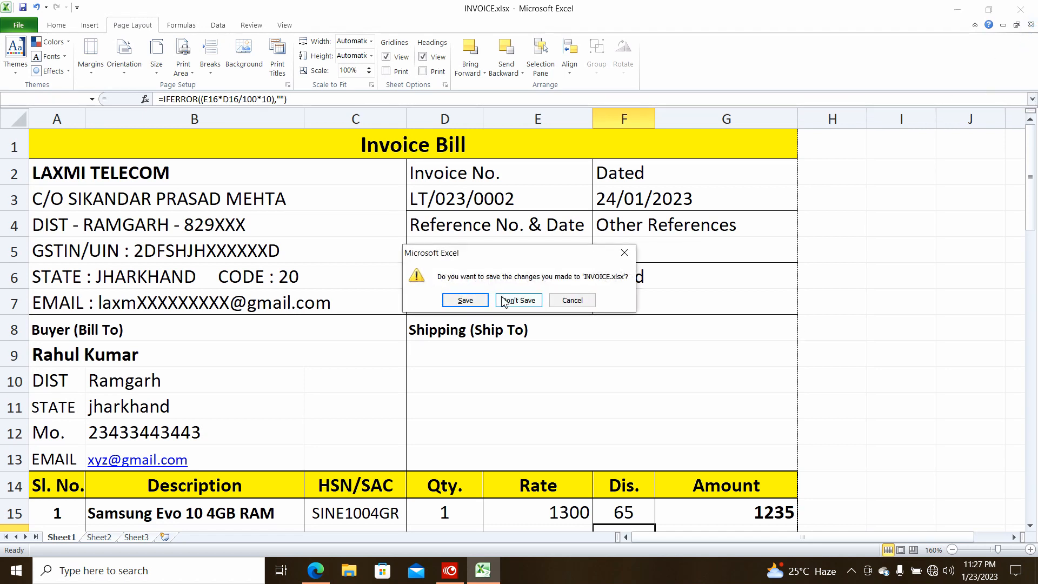
left_click(511, 306)
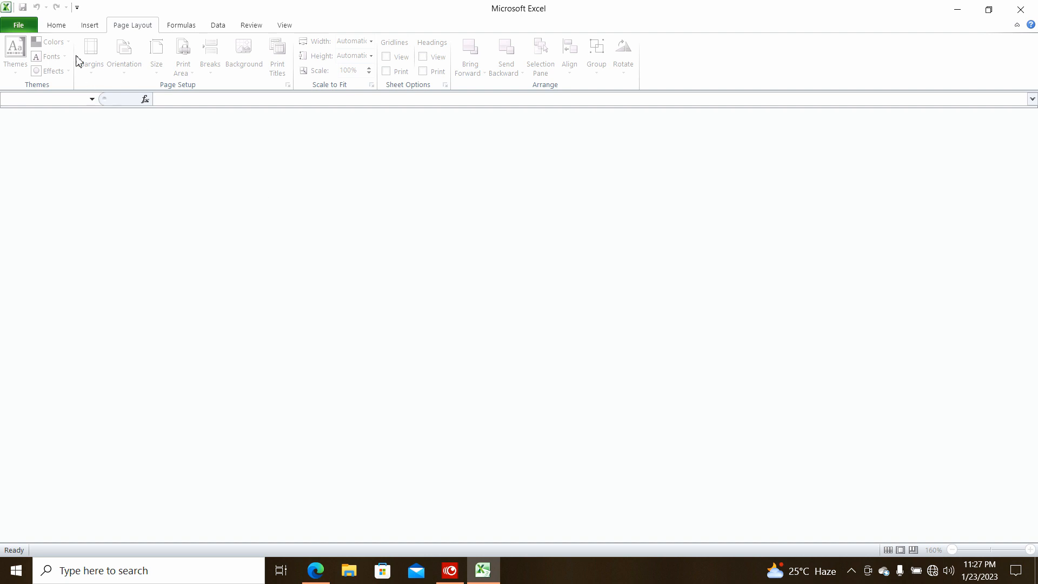
left_click(24, 27)
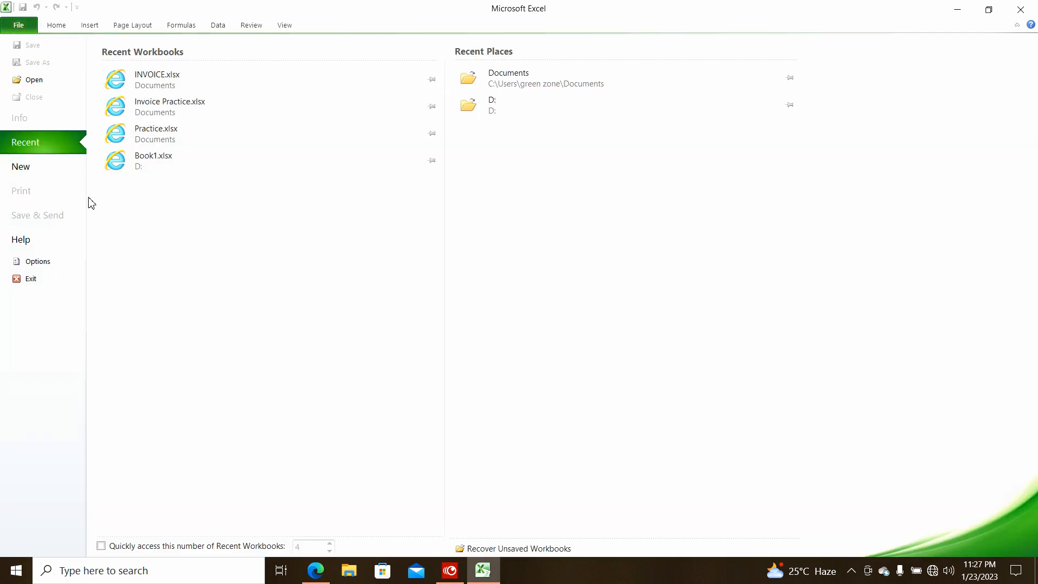
left_click(179, 81)
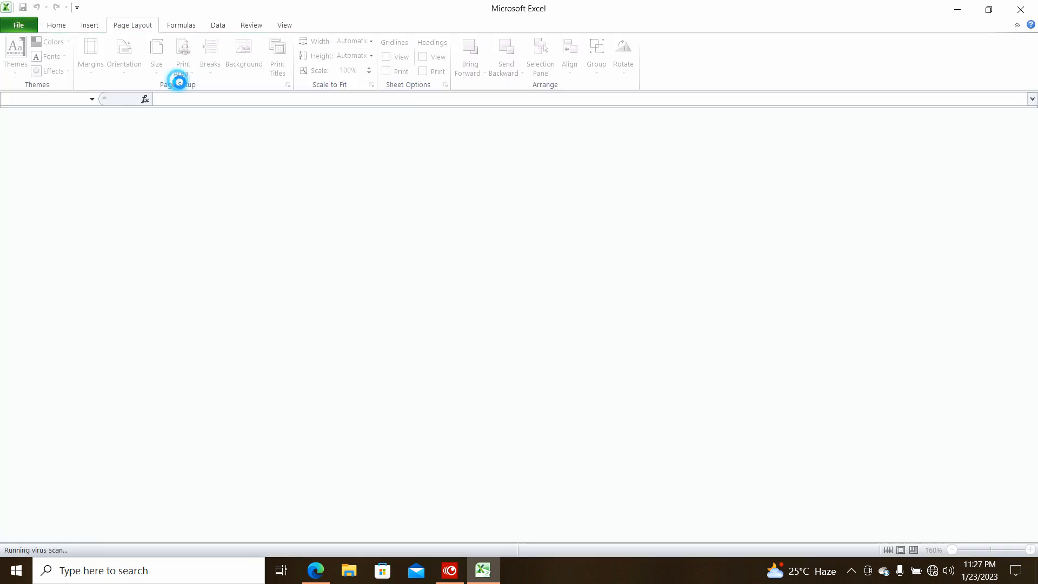
scroll(209, 418, "down", 3)
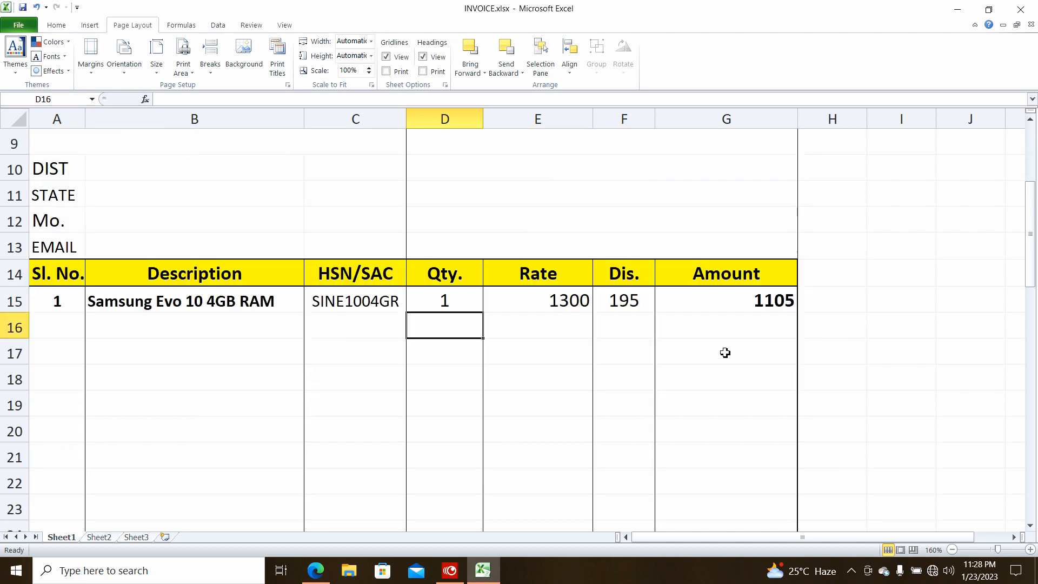
scroll(549, 315, "up", 3)
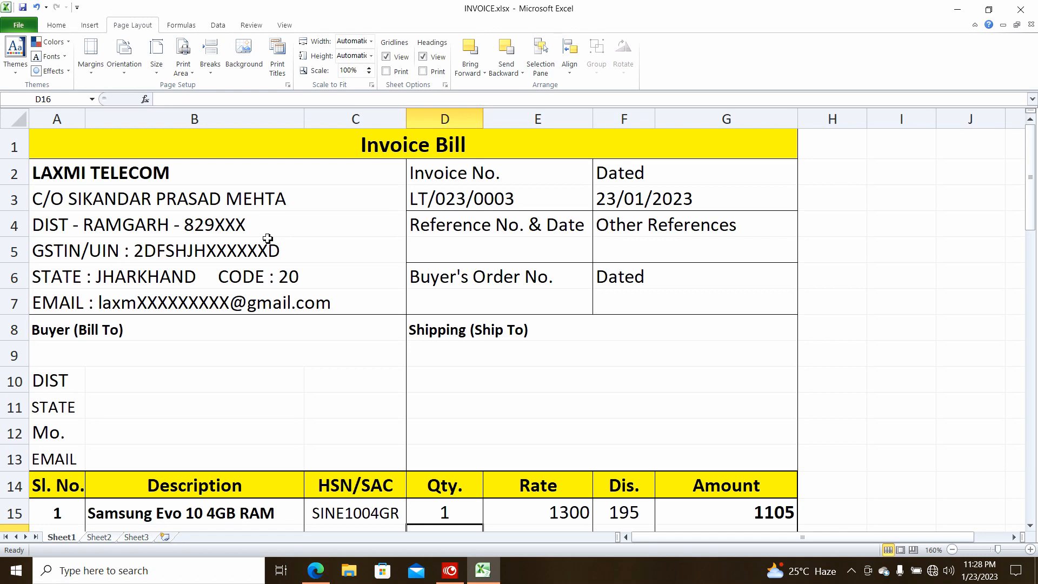
scroll(707, 382, "up", 3)
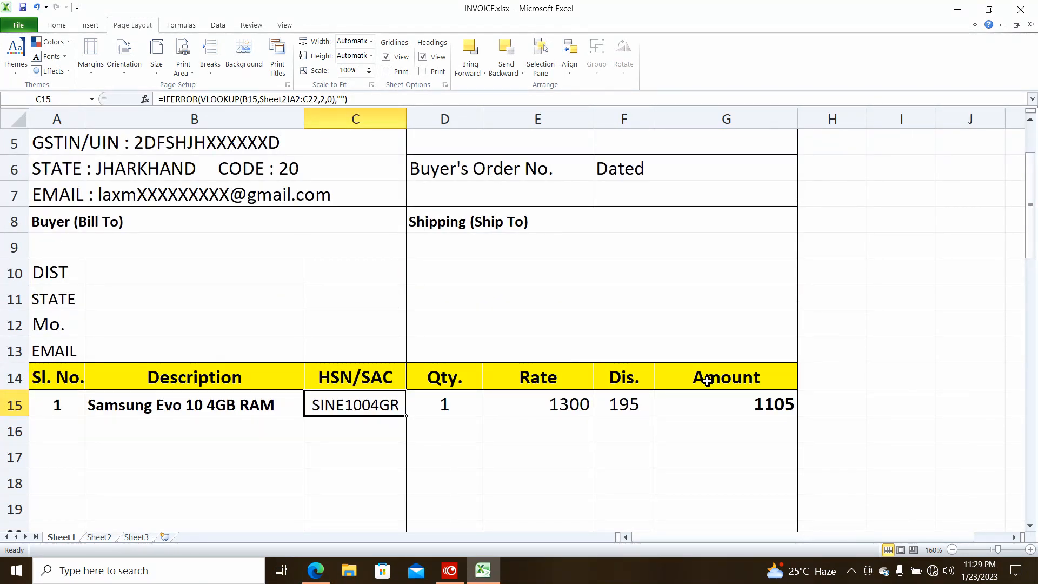